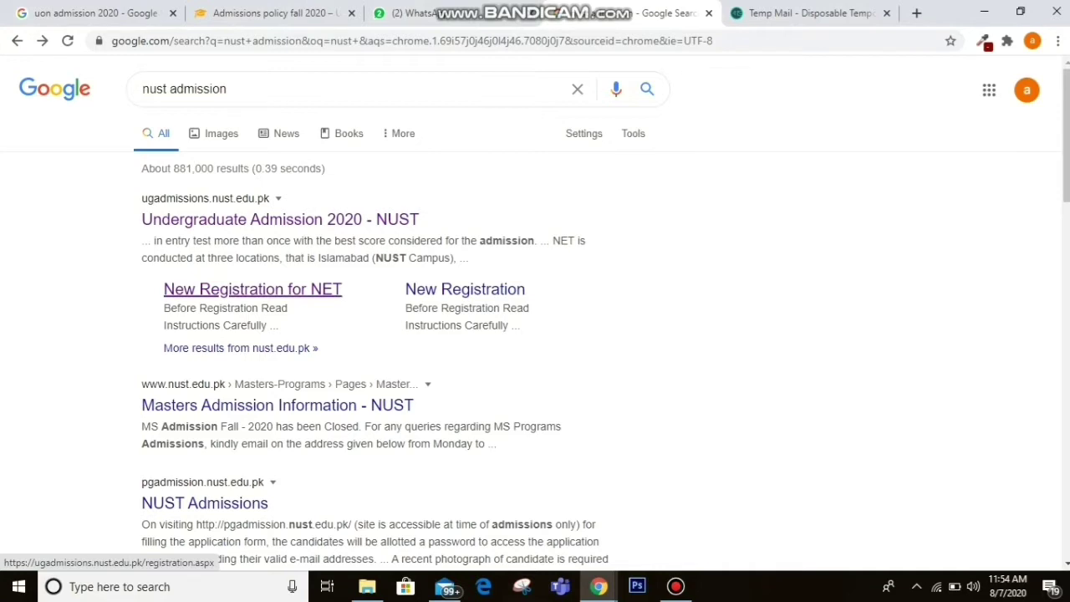
Open the New Registration for NET page from the 'nust admission' Google results.
left_click(252, 290)
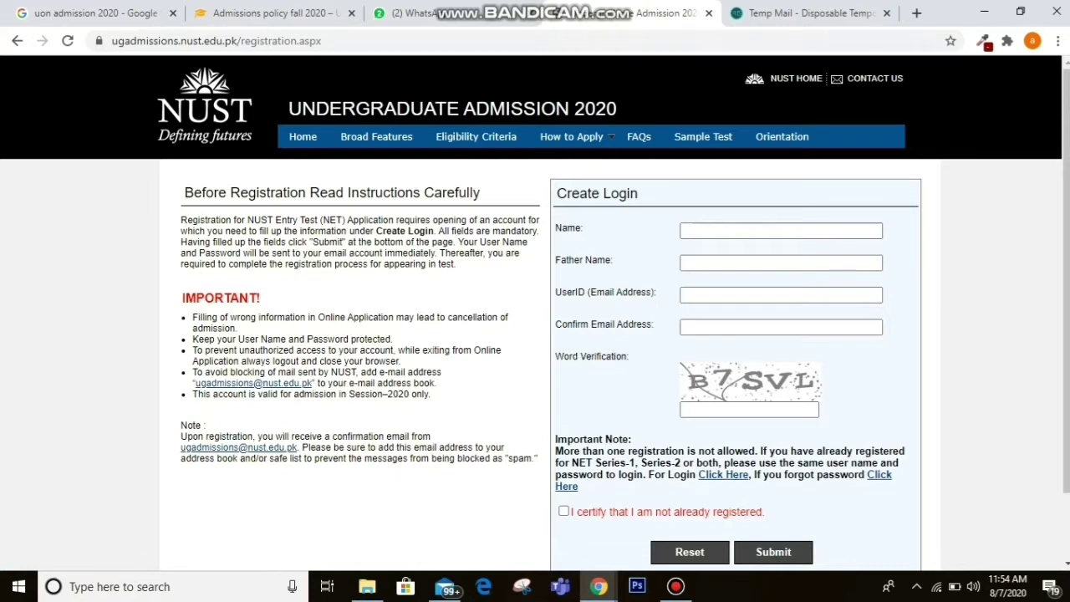
Enter the applicant's name and father's name on the Create Login form.
left_click(780, 231)
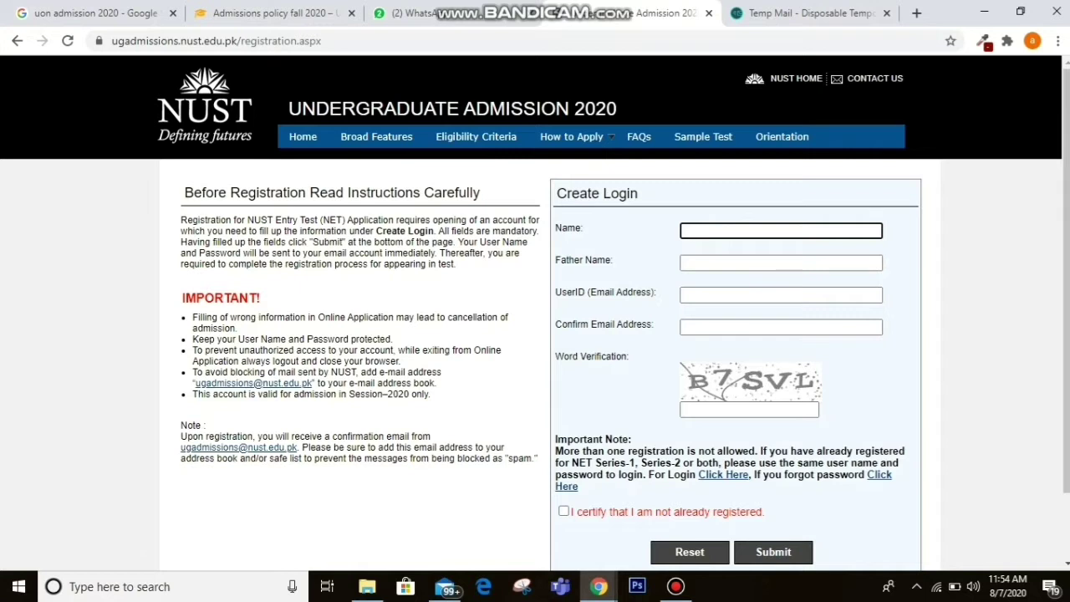
left_click(784, 263)
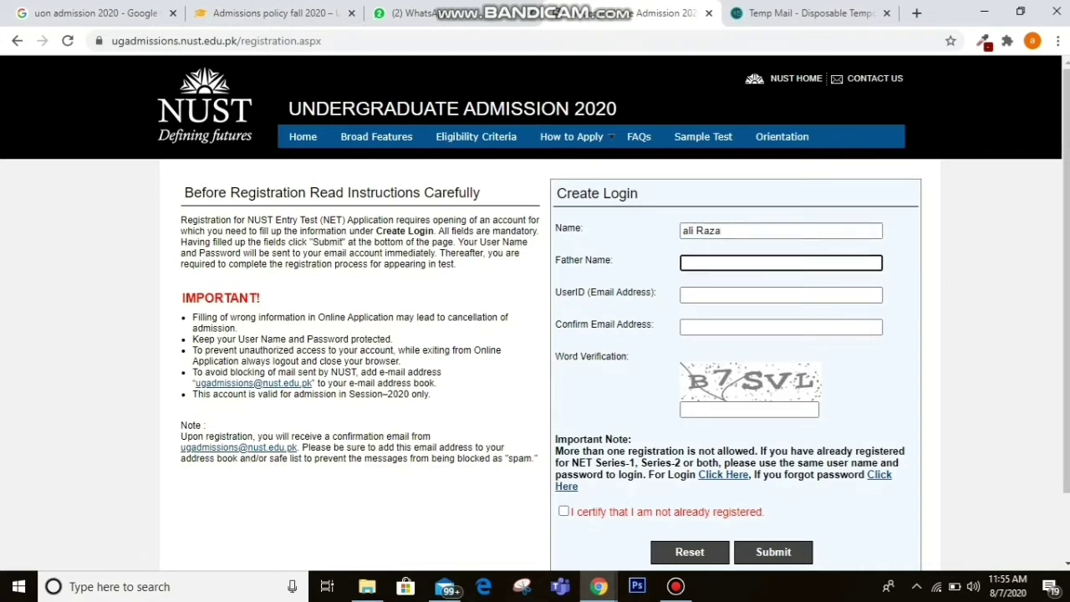
type("faisal")
Copy the temporary email address from Temp Mail and return to the registration form.
left_click(802, 12)
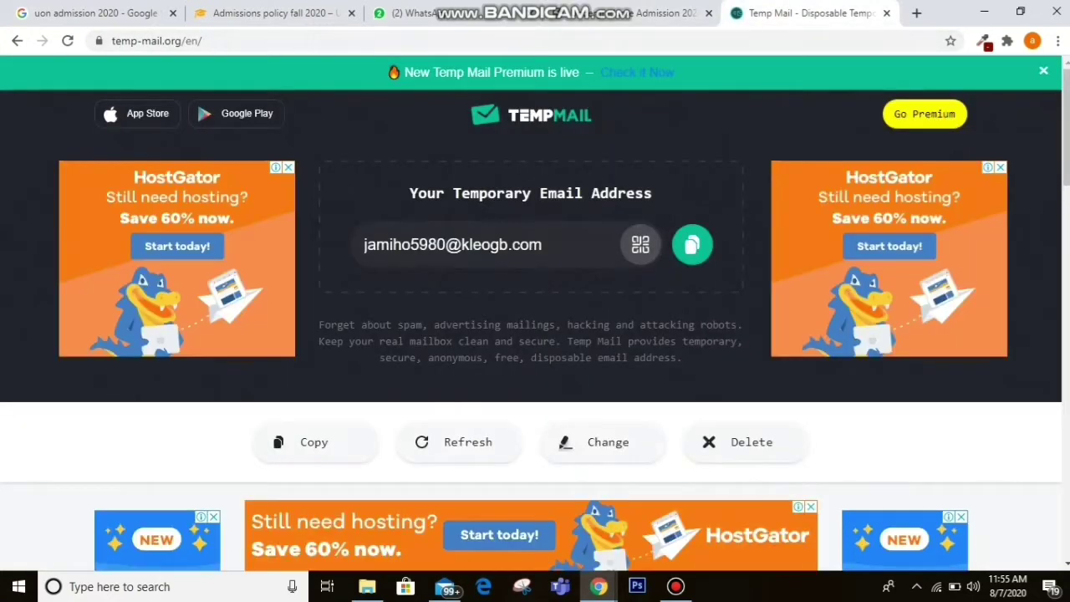
left_click(452, 244)
key("ctrl+c")
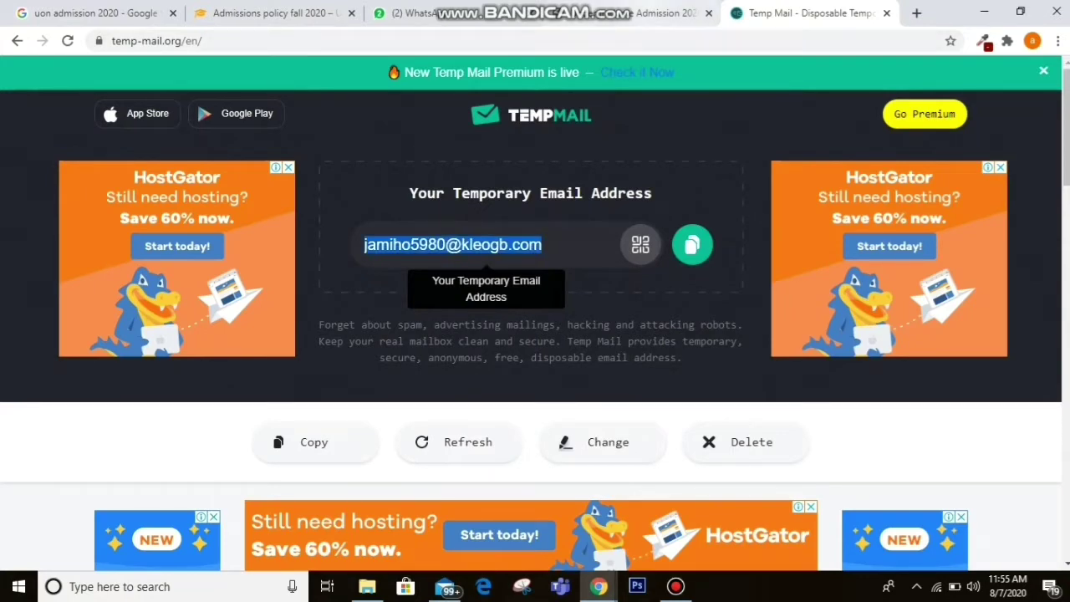
left_click(660, 12)
key("Tab")
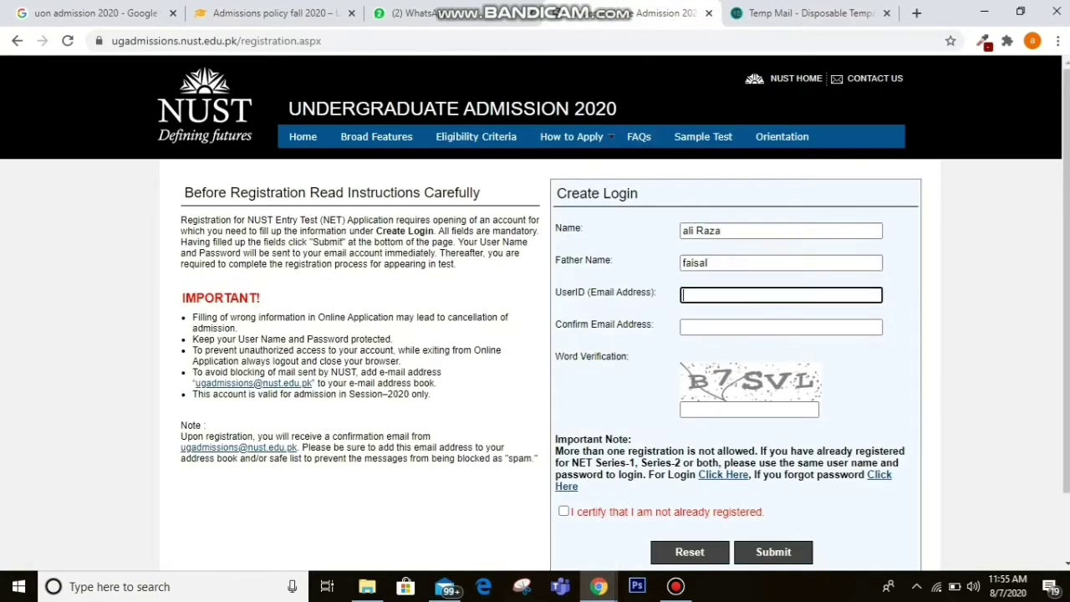
Paste the temporary email into User ID and Confirm Email, enter the verification word, certify, and submit.
key("ctrl+v")
key("Tab")
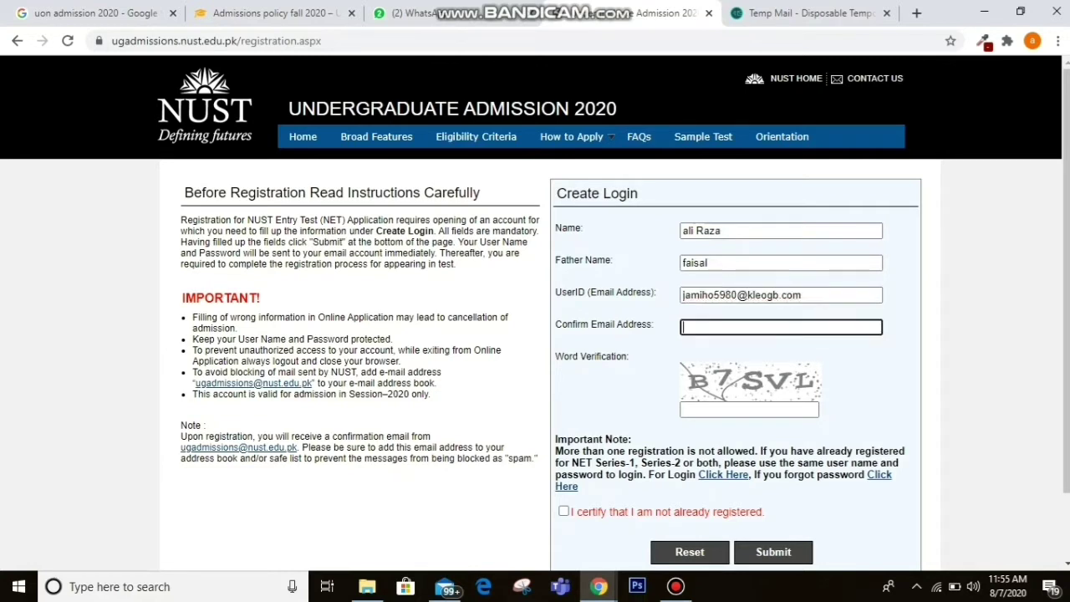
key("ctrl+v")
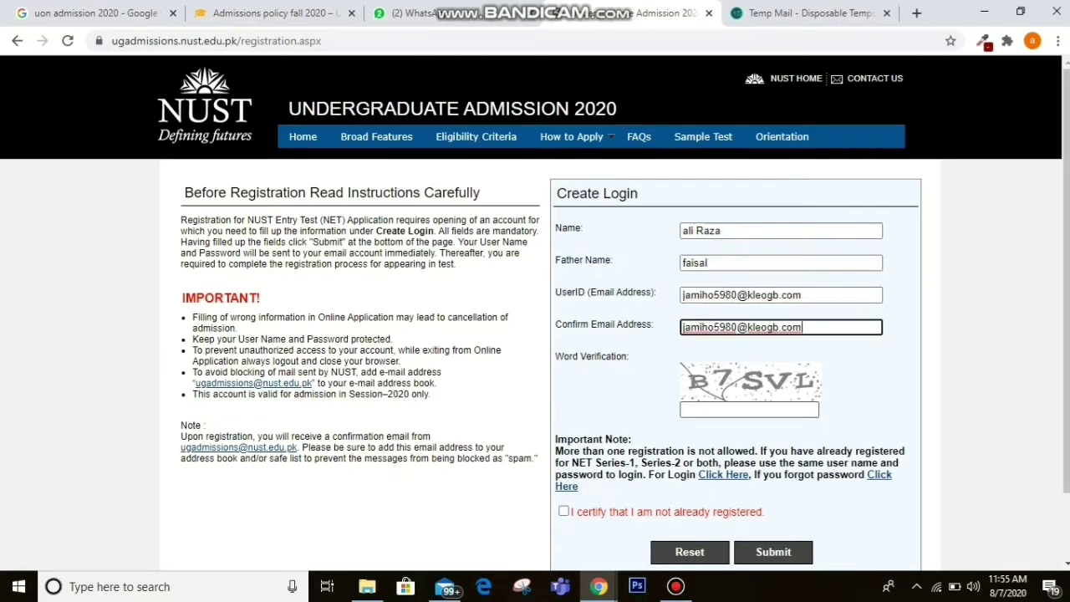
key("Tab")
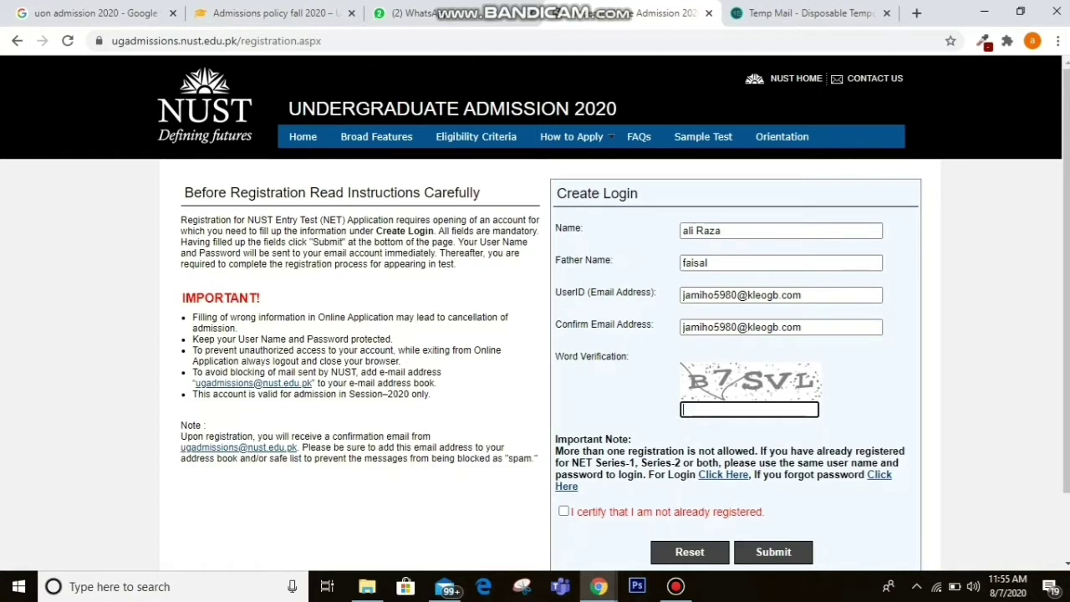
type("B7SVL")
left_click(563, 511)
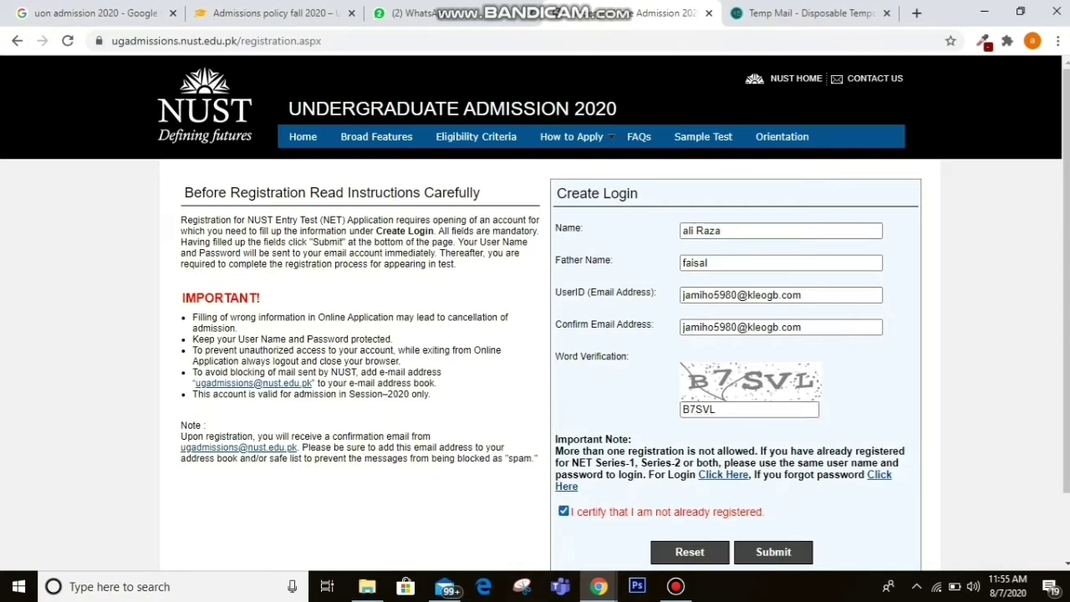
left_click(773, 553)
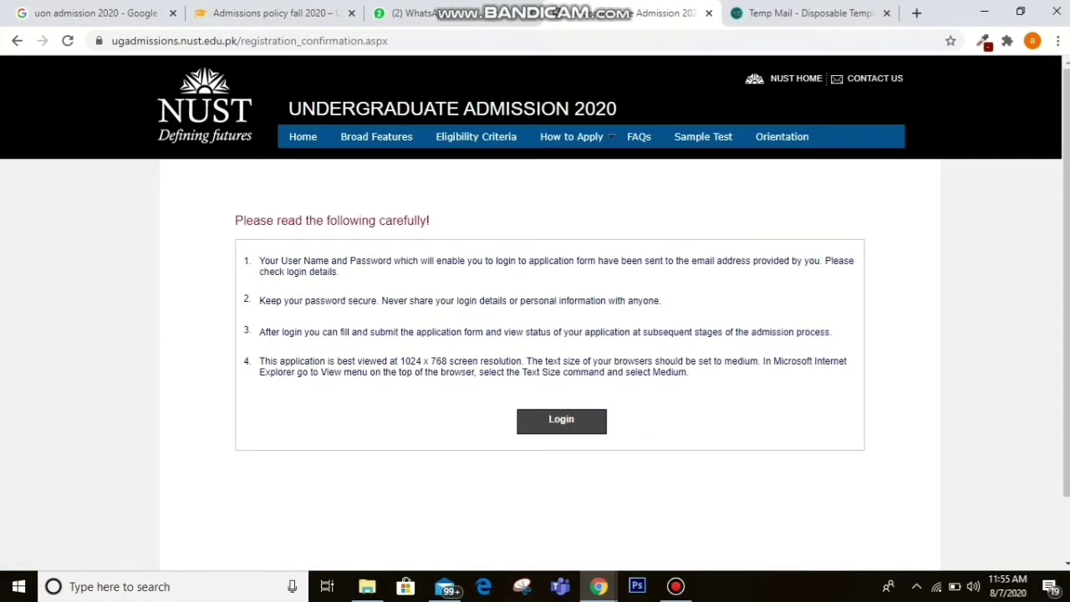
Go to the portal home page and paste the registered email as the NET login user name.
left_click(561, 421)
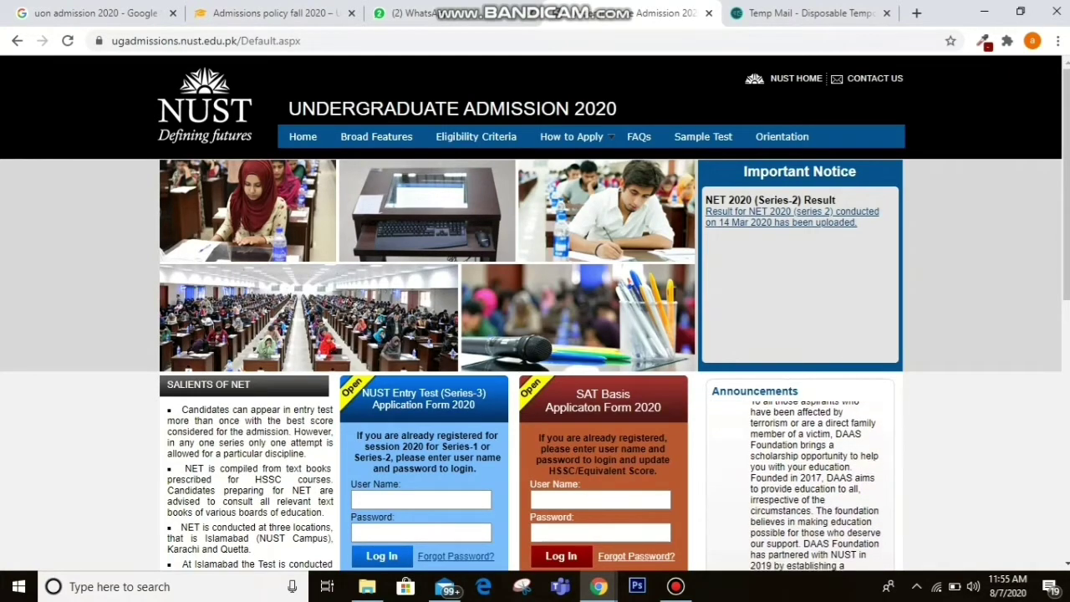
scroll(532, 317, "down", 1)
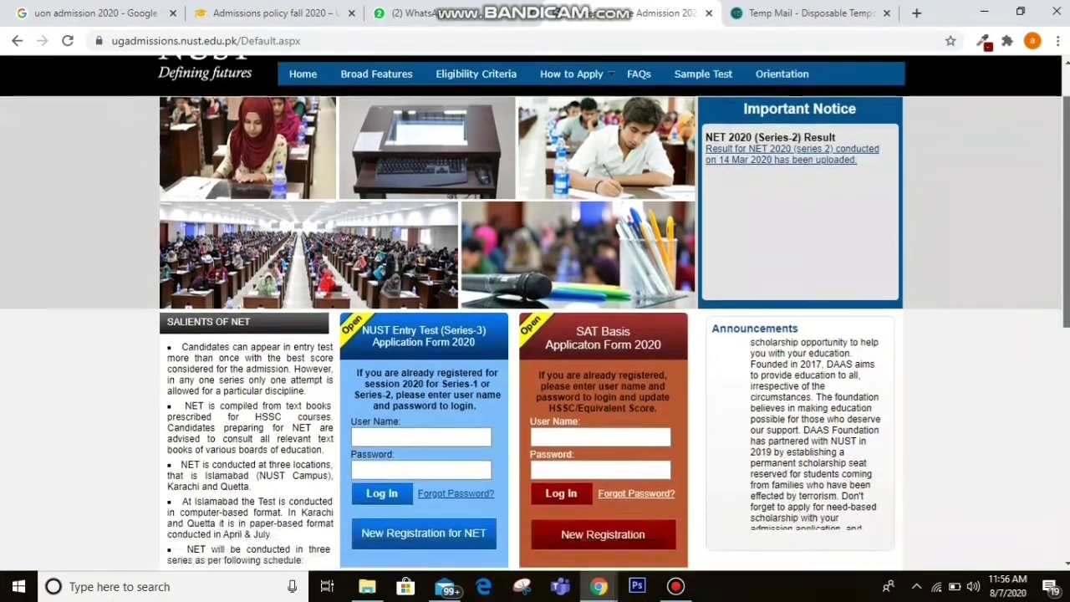
scroll(531, 317, "down", 1)
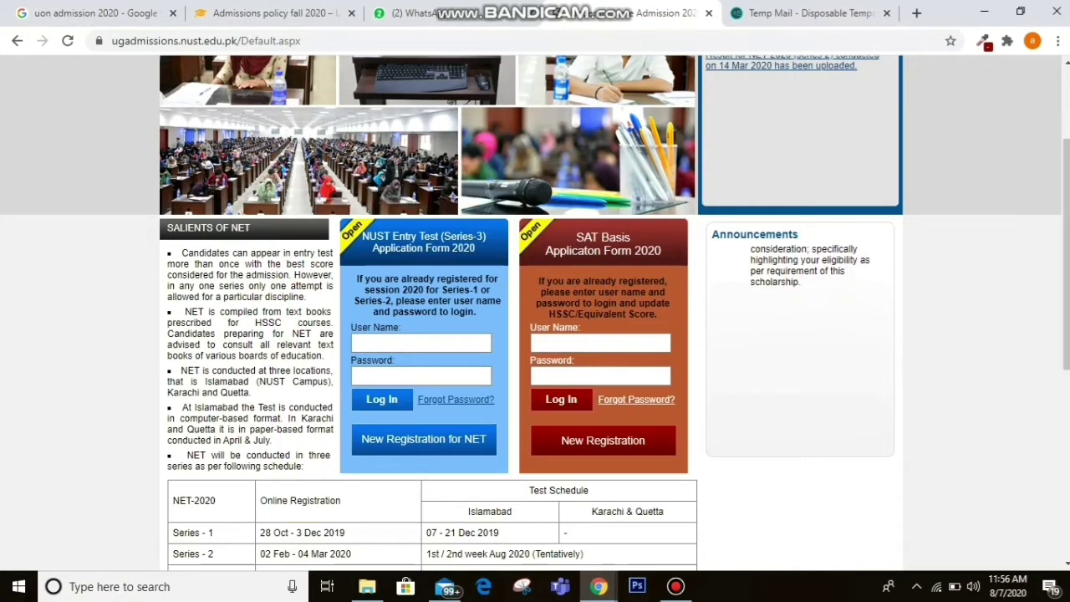
left_click(420, 343)
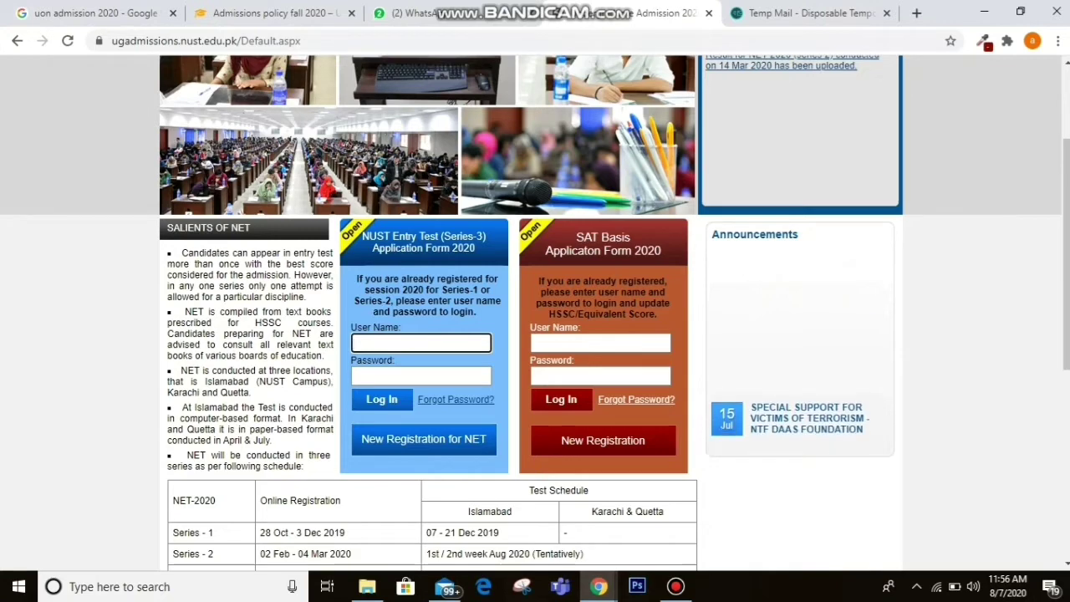
key("ctrl+v")
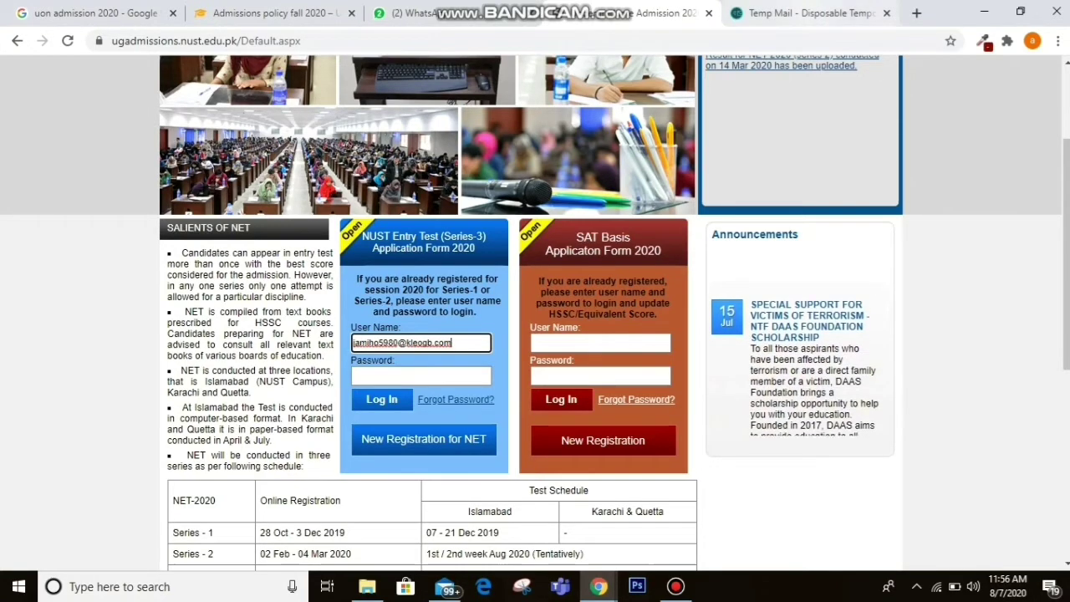
key("ctrl+Tab")
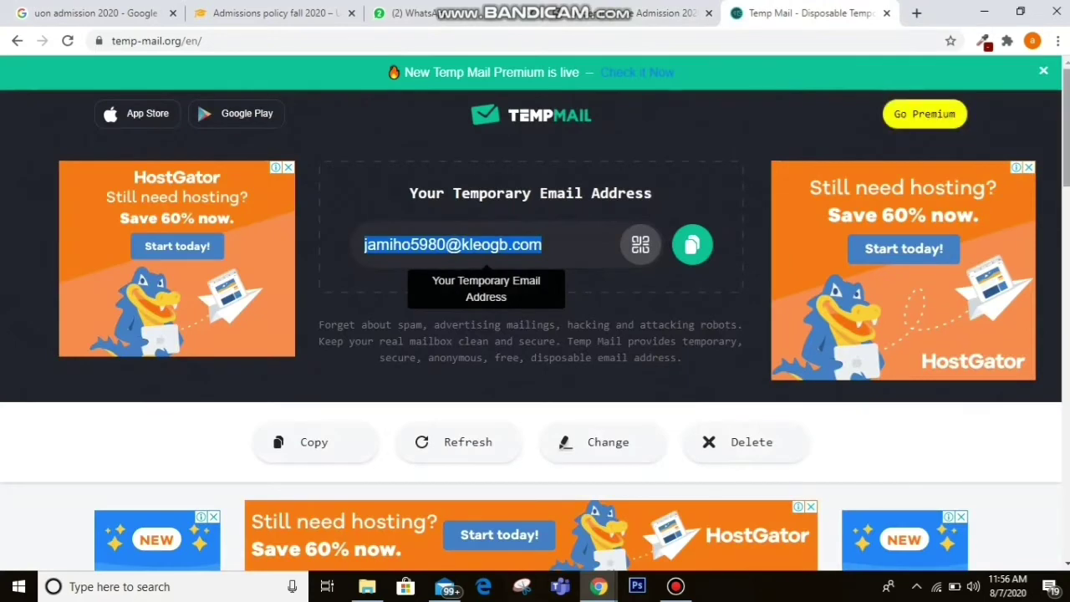
Read the login credentials in the NUST UG Admission 2020-Registration Info email.
scroll(535, 330, "down", 6)
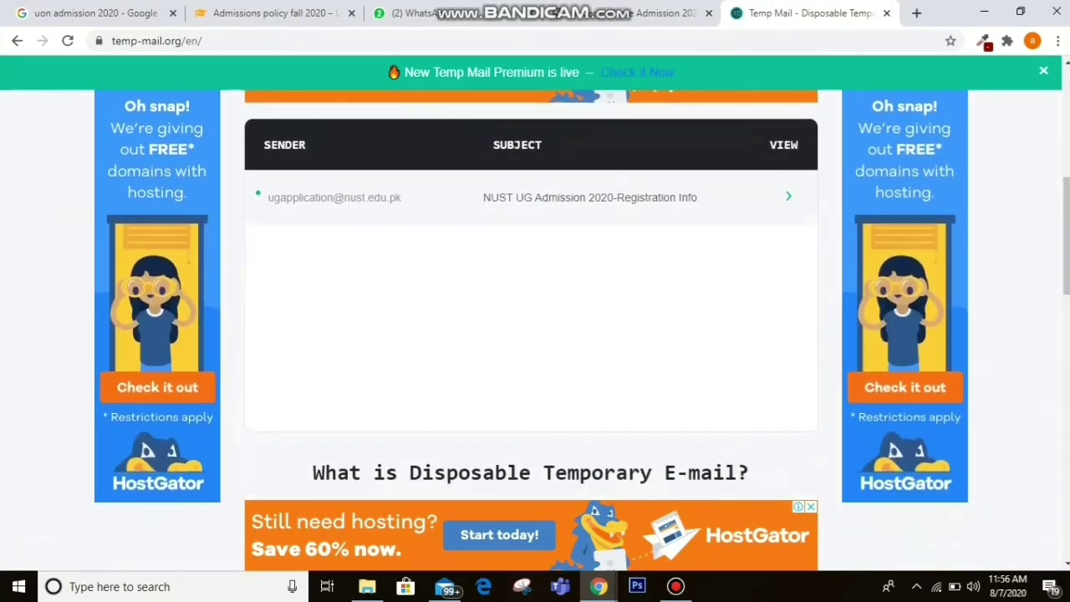
left_click(589, 198)
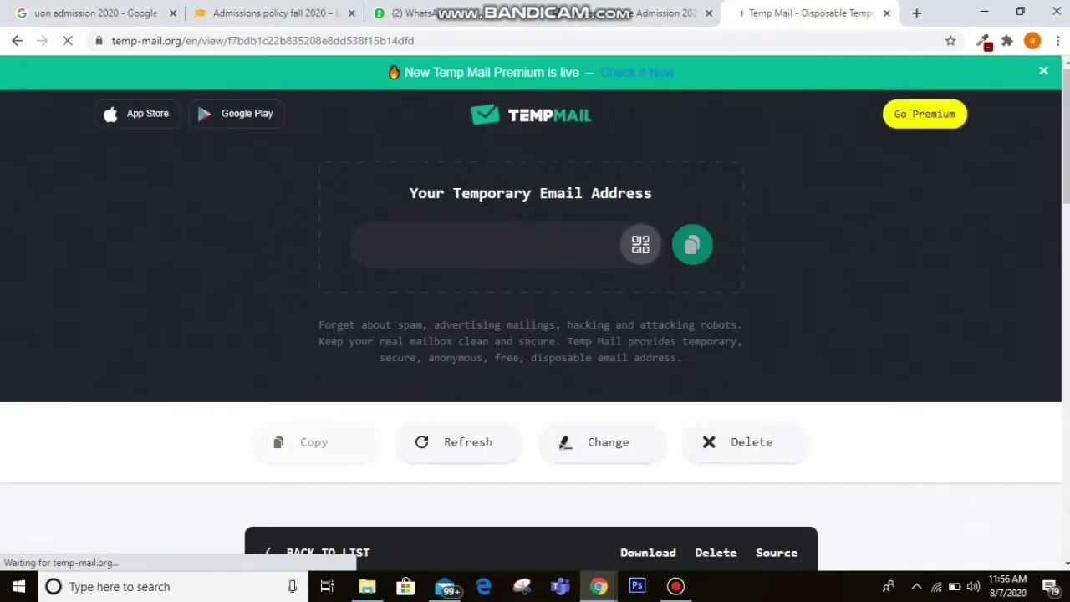
scroll(535, 330, "down", 5)
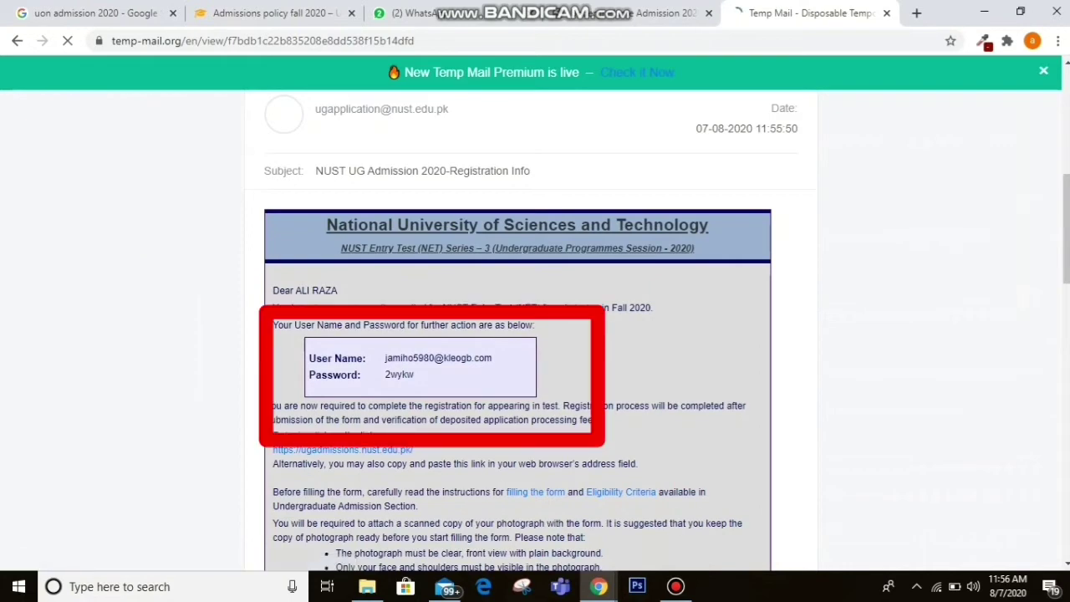
scroll(535, 329, "up", 1)
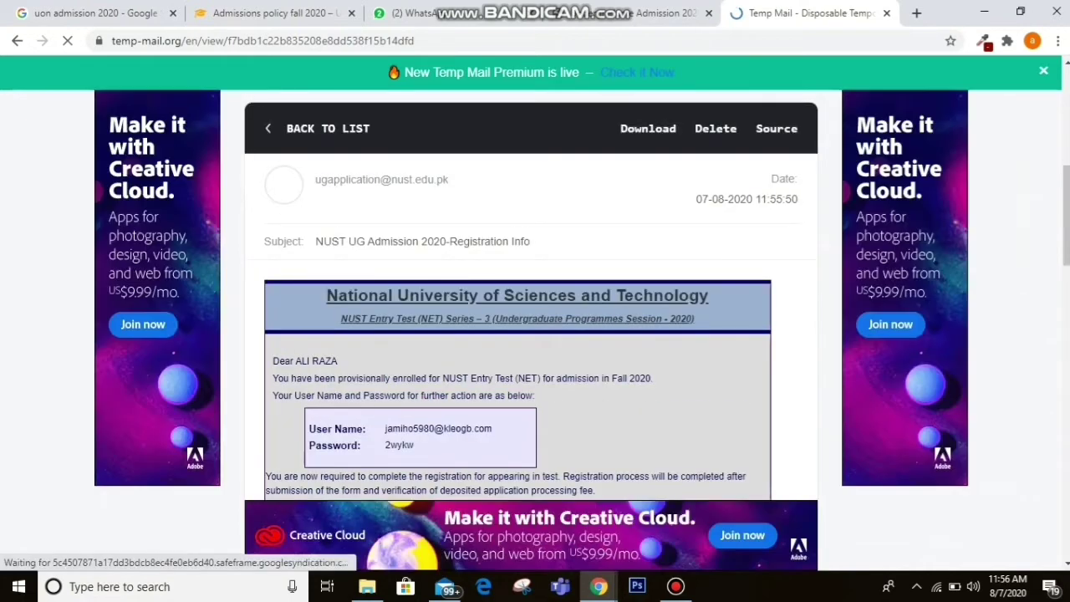
left_click(623, 13)
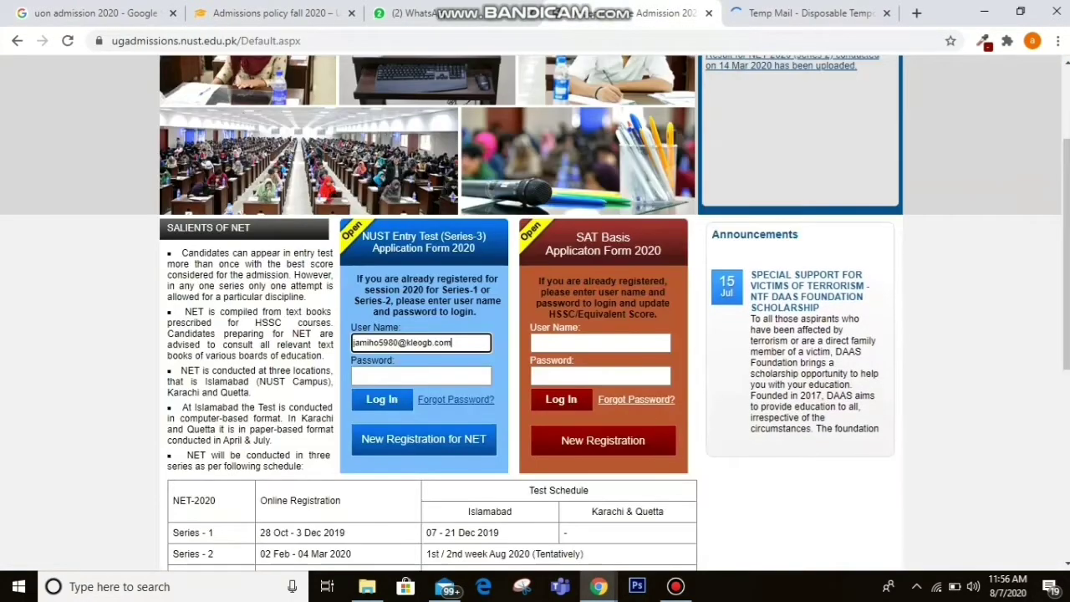
Copy the emailed password into the login Password box, clearing a wrong entry.
left_click(421, 376)
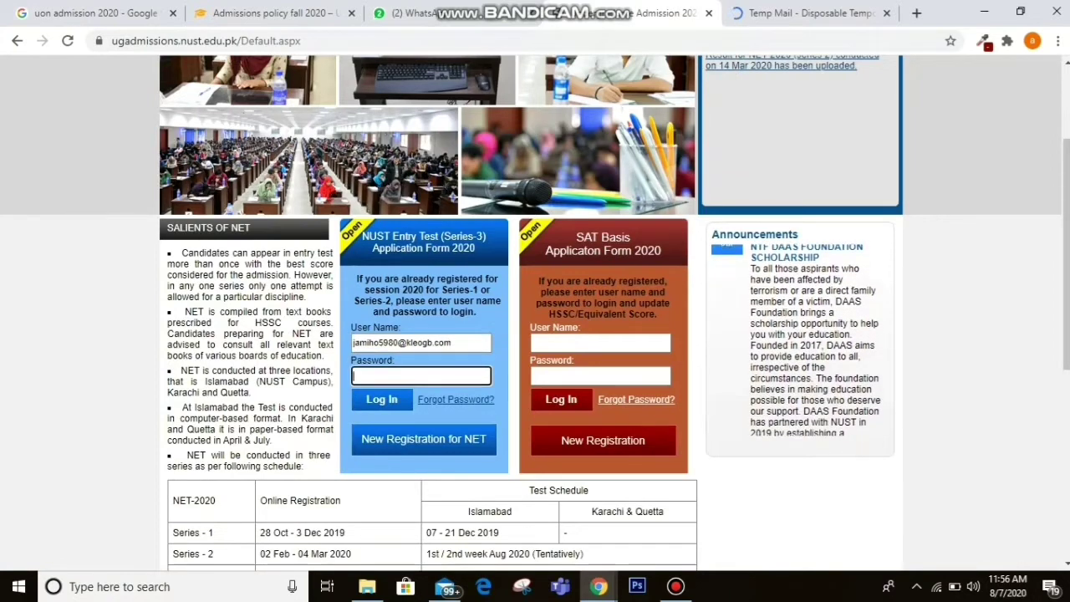
type("•")
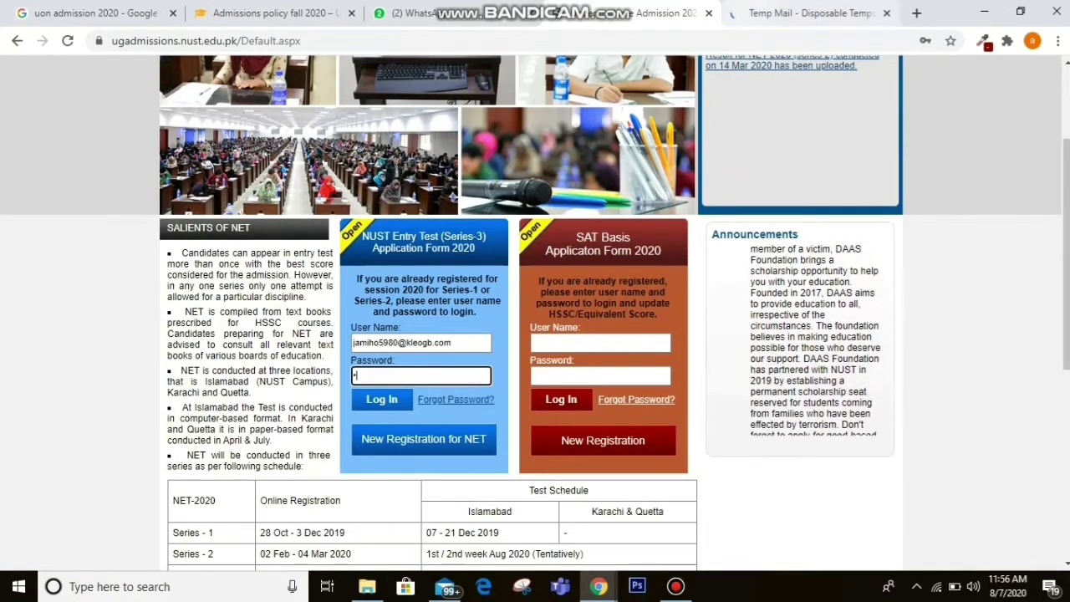
key("ctrl+Tab")
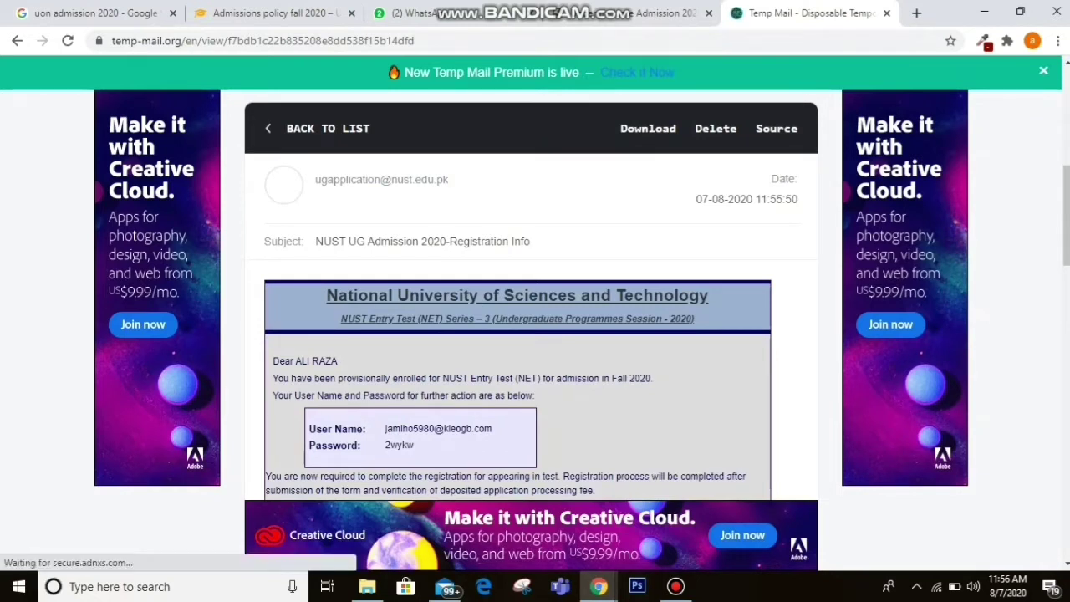
left_click_drag(416, 445, 384, 445)
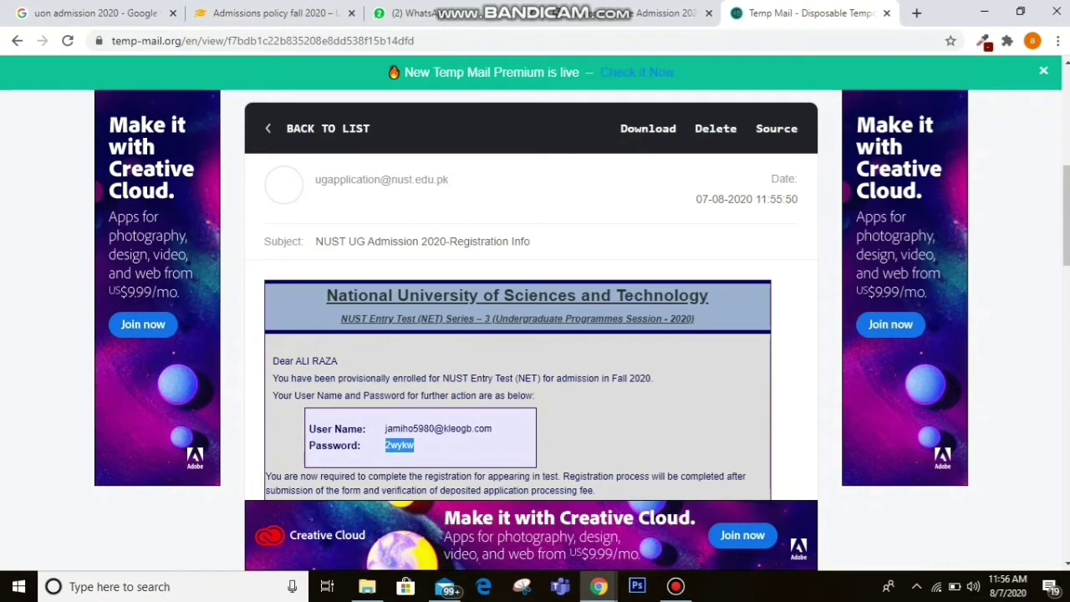
left_click(644, 14)
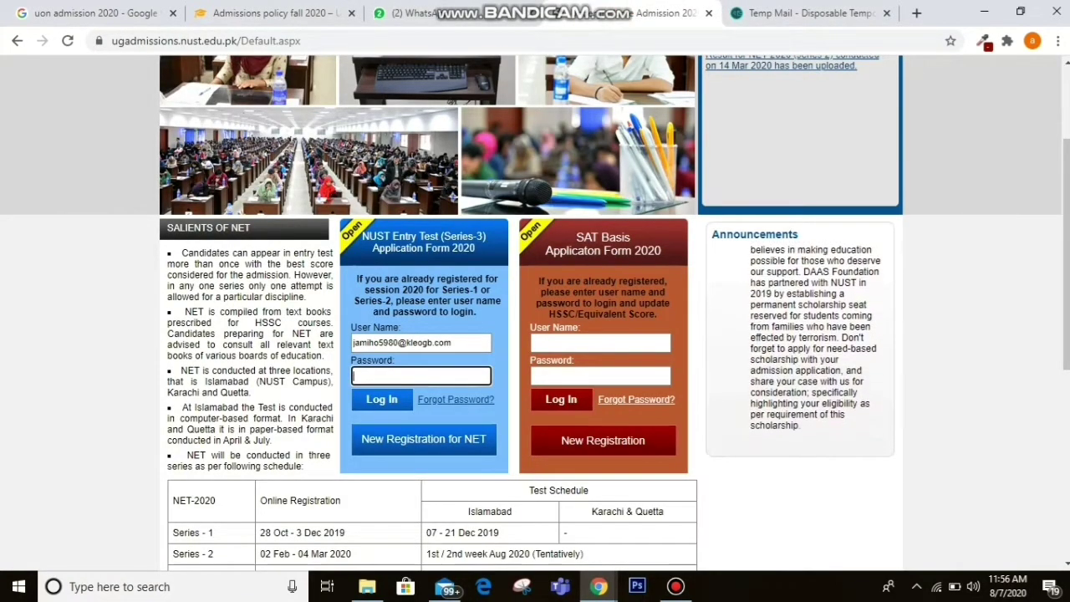
key("ctrl+v")
key("BackSpace")
key("BackSpace")
key("BackSpace")
key("BackSpace")
key("BackSpace")
key("BackSpace")
key("BackSpace")
key("BackSpace")
key("BackSpace")
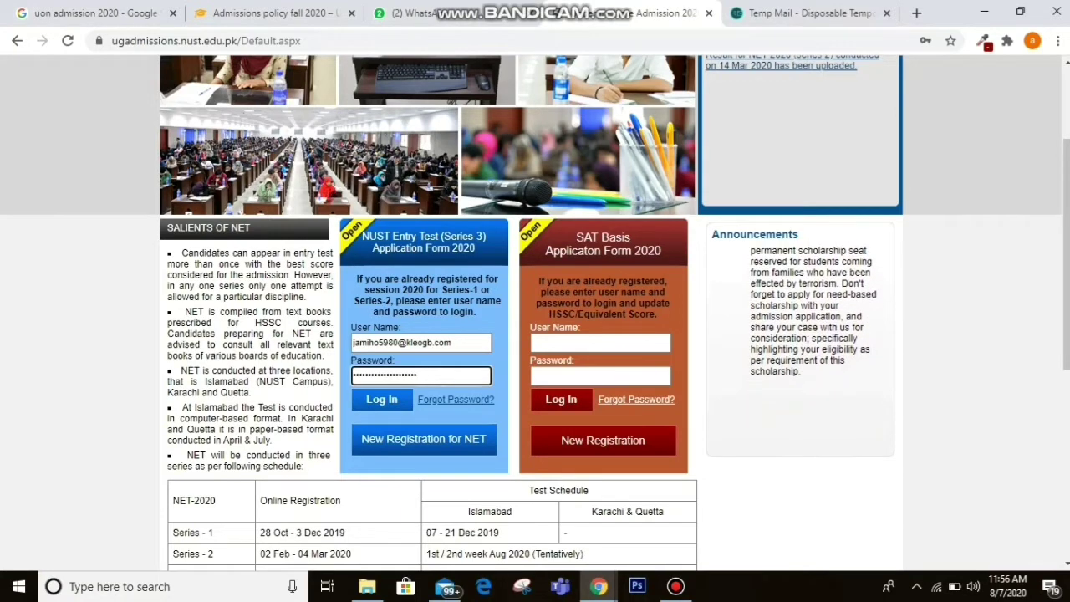
key("BackSpace")
key("BackSpace")
key("BackSpace")
key("BackSpace")
key("BackSpace")
key("BackSpace")
key("BackSpace")
key("BackSpace")
key("BackSpace")
key("BackSpace")
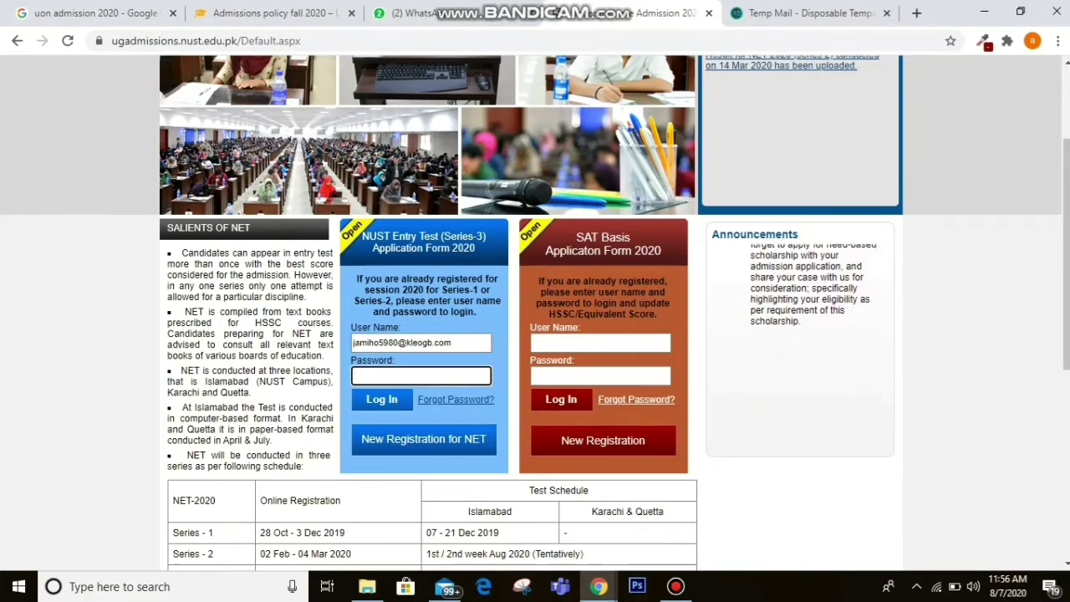
Paste the emailed password again and sign in to the NET application account.
left_click(803, 13)
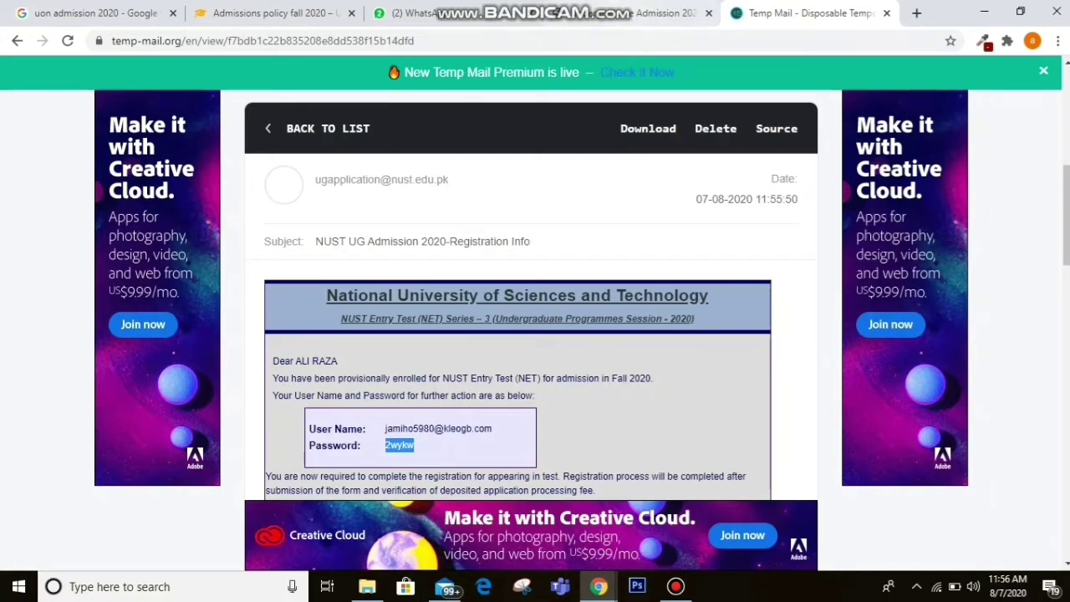
left_click(660, 12)
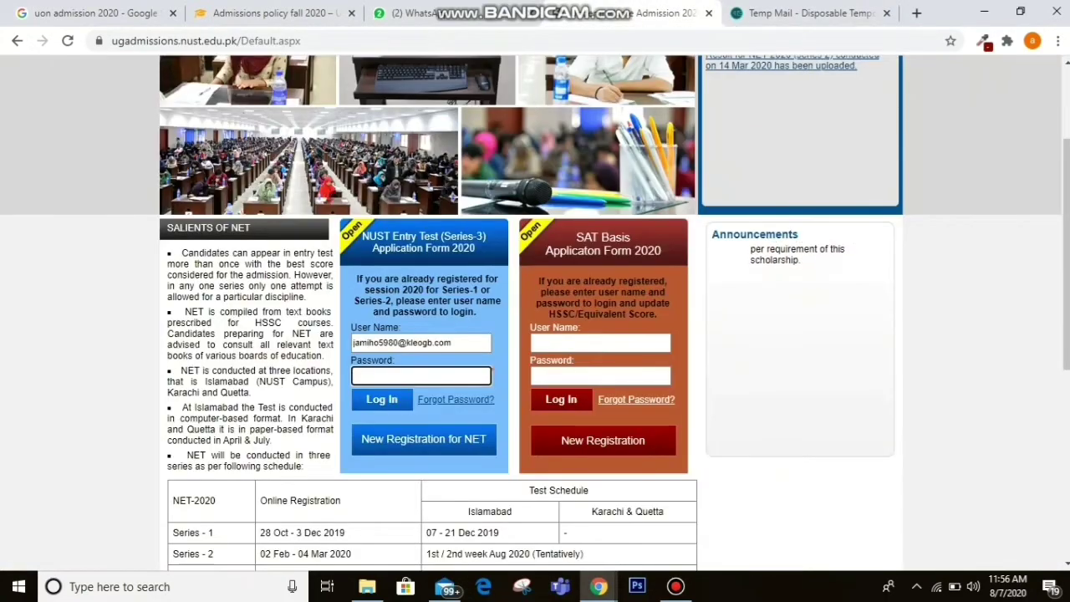
key("ctrl+v")
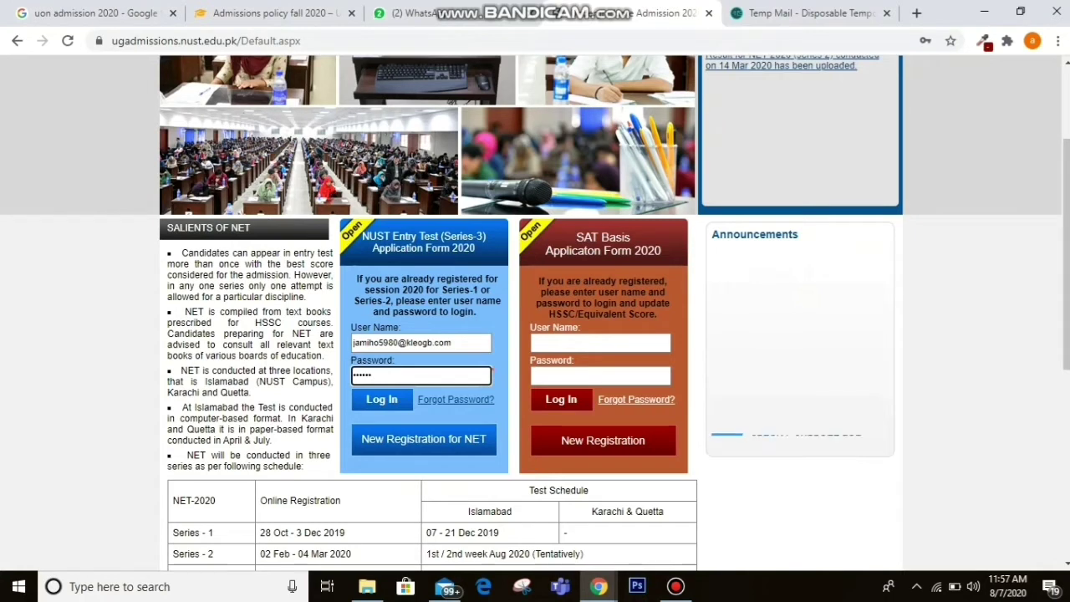
key("Tab")
key("Return")
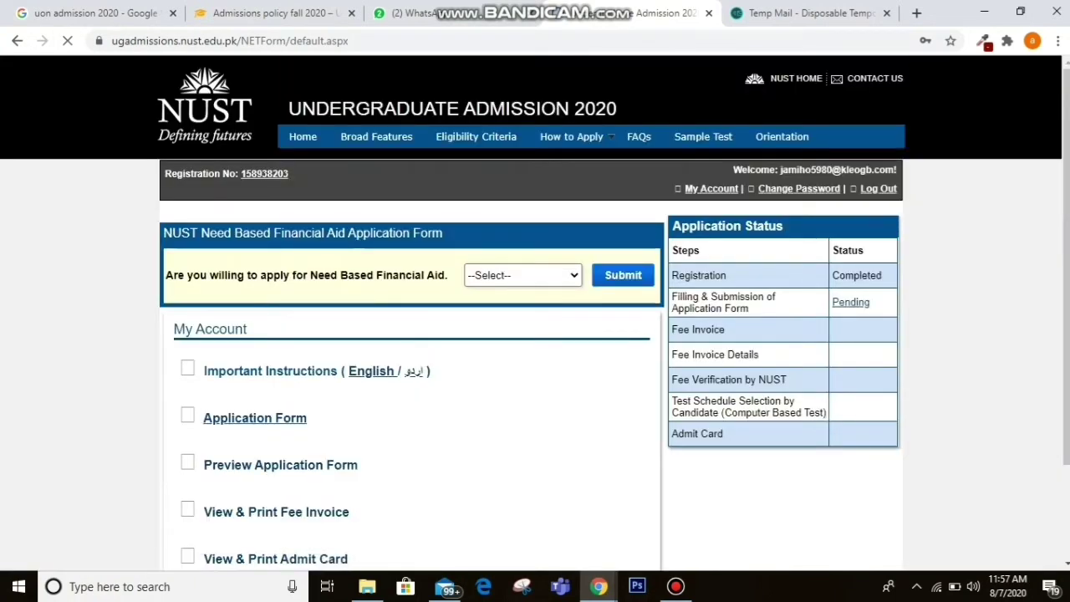
Open the Application Form link from the My Account page.
scroll(531, 334, "down", 2)
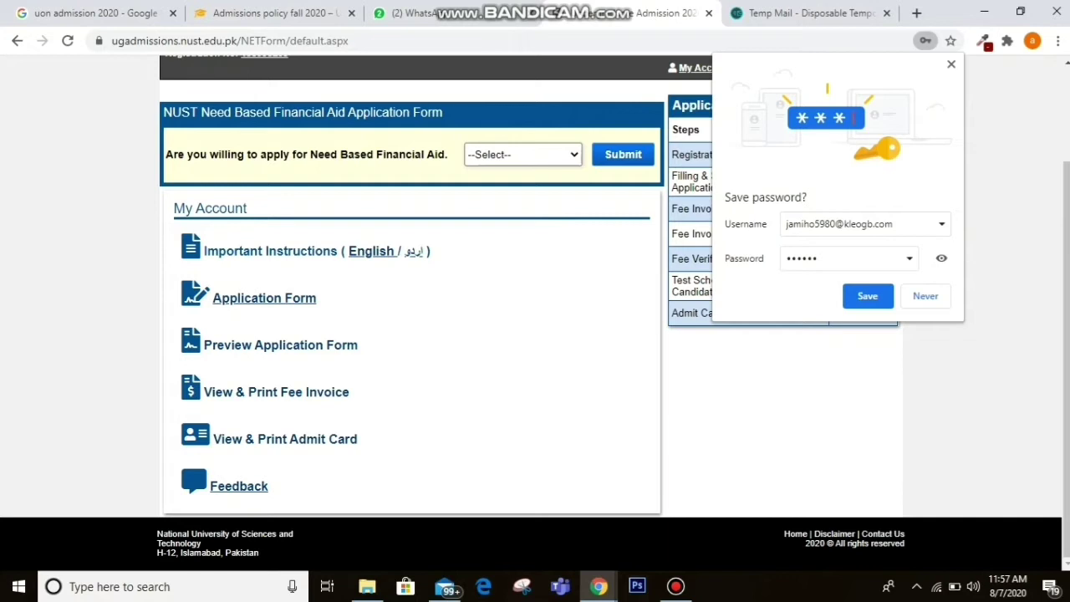
left_click(265, 297)
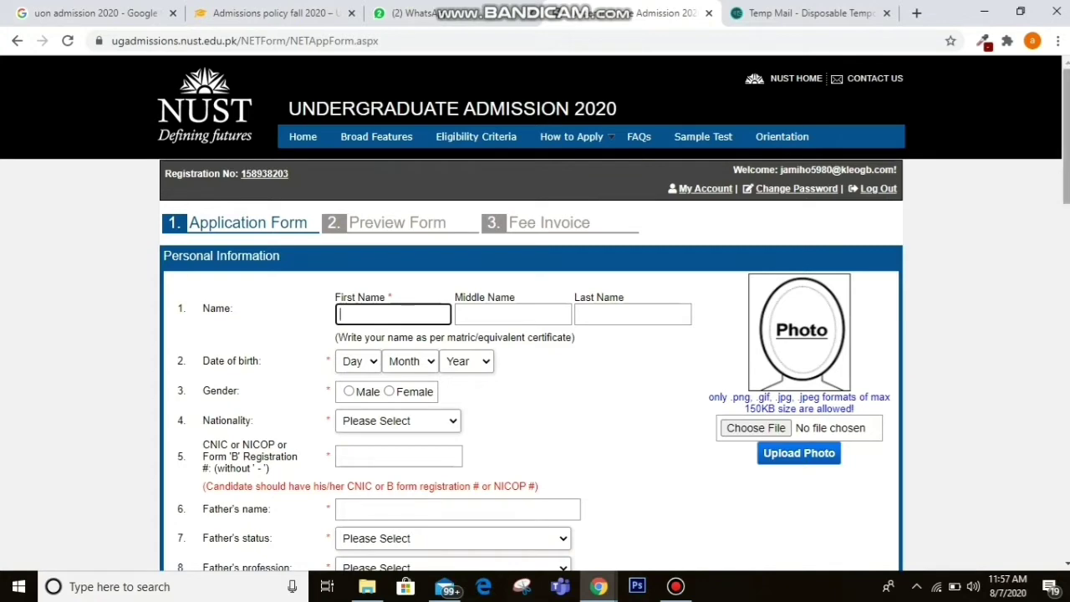
scroll(535, 334, "down", 2)
scroll(535, 334, "up", 1)
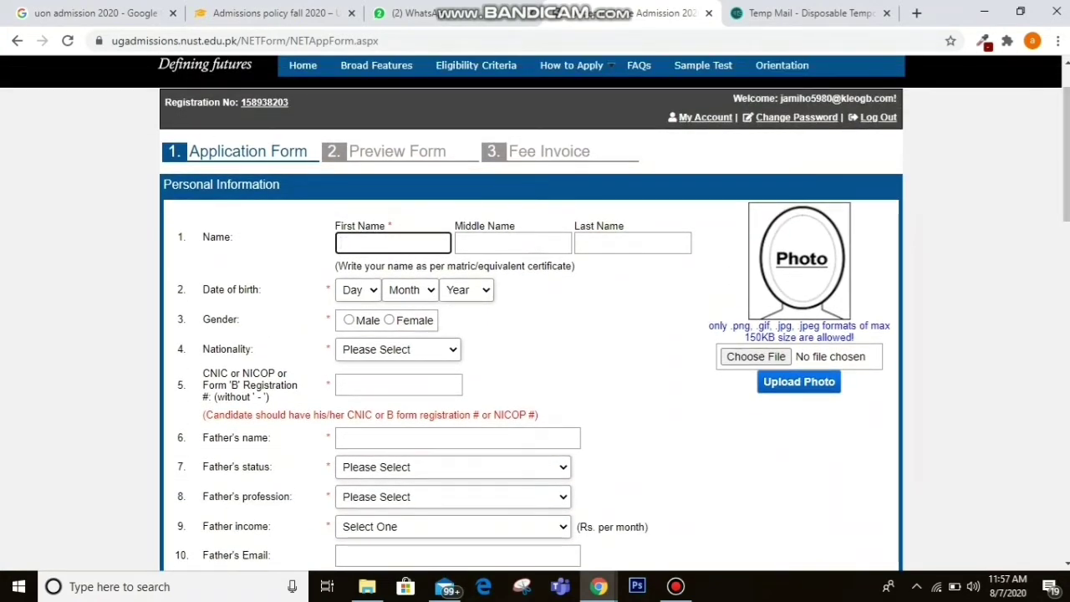
left_click(633, 244)
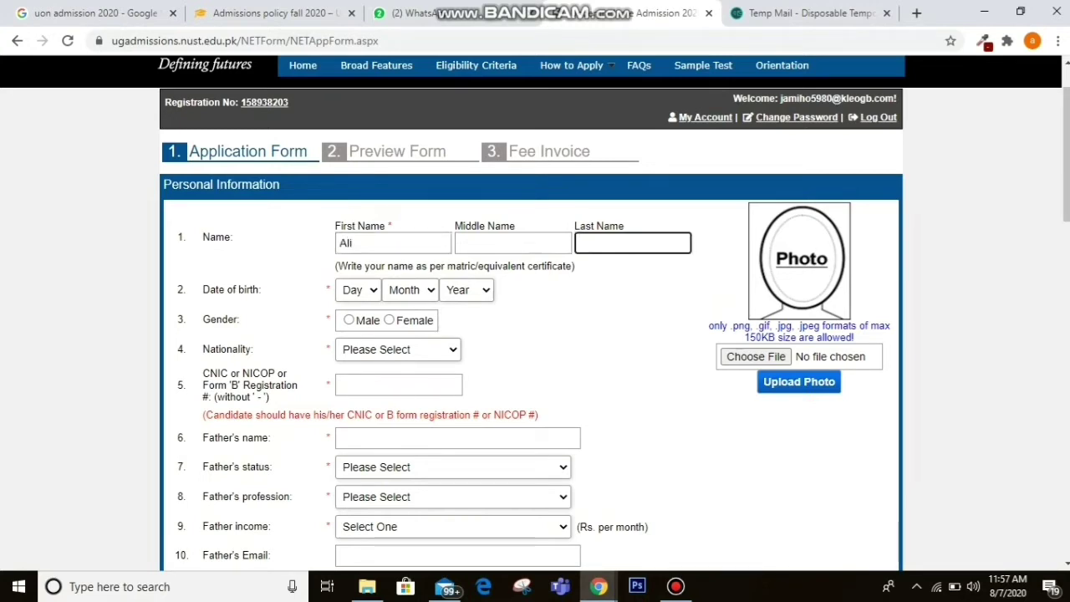
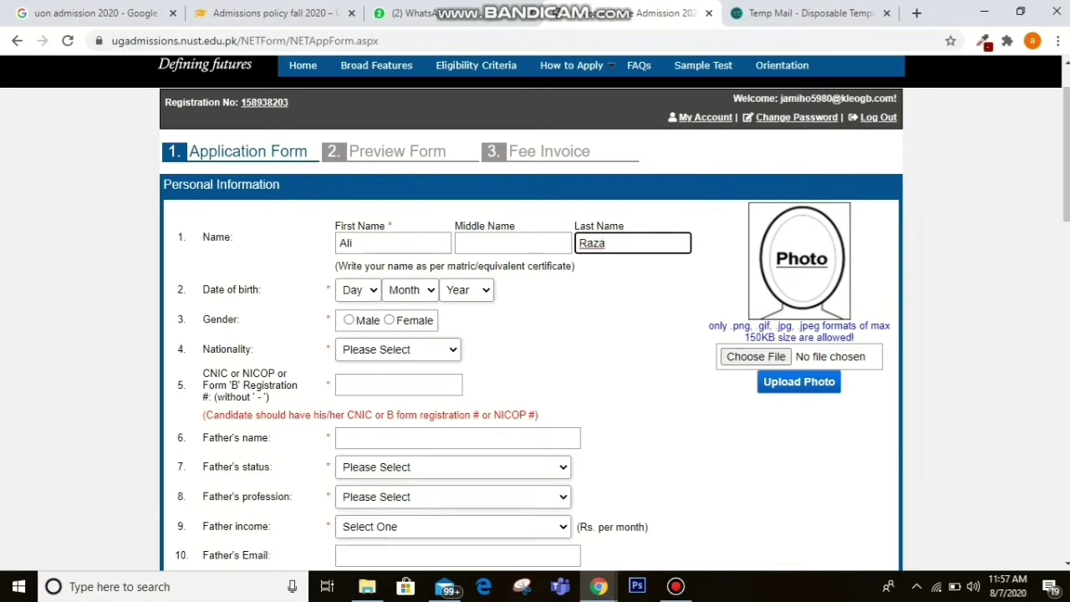
left_click(358, 289)
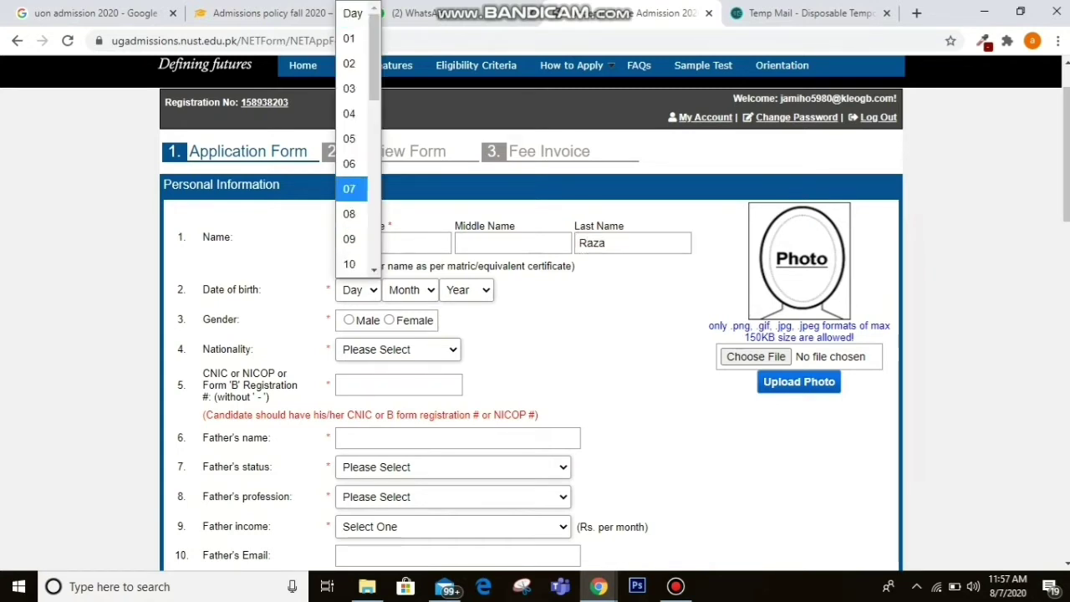
key("Return")
left_click(410, 290)
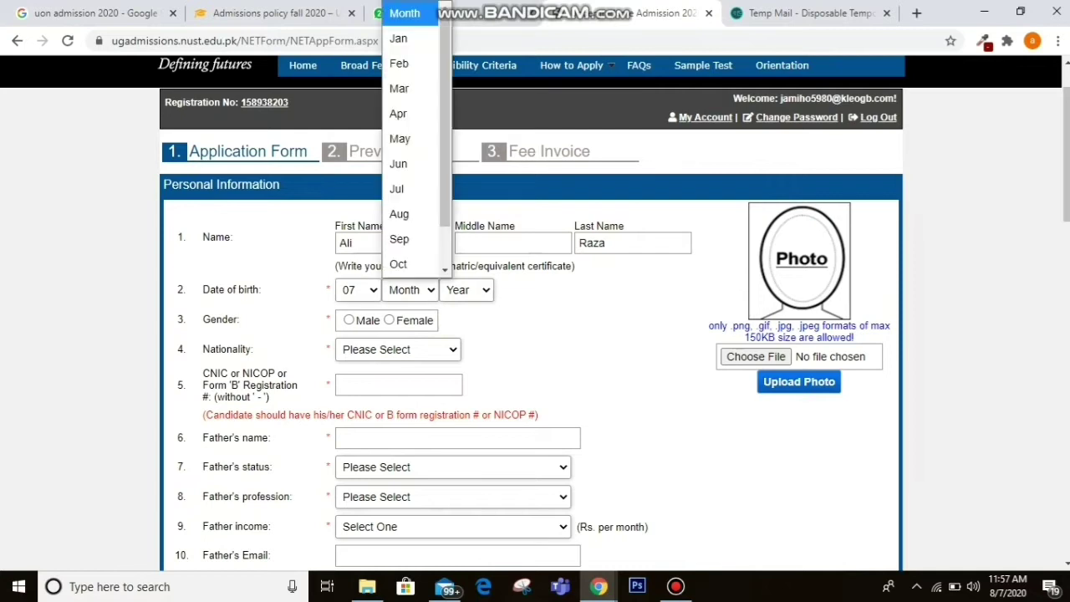
left_click(399, 189)
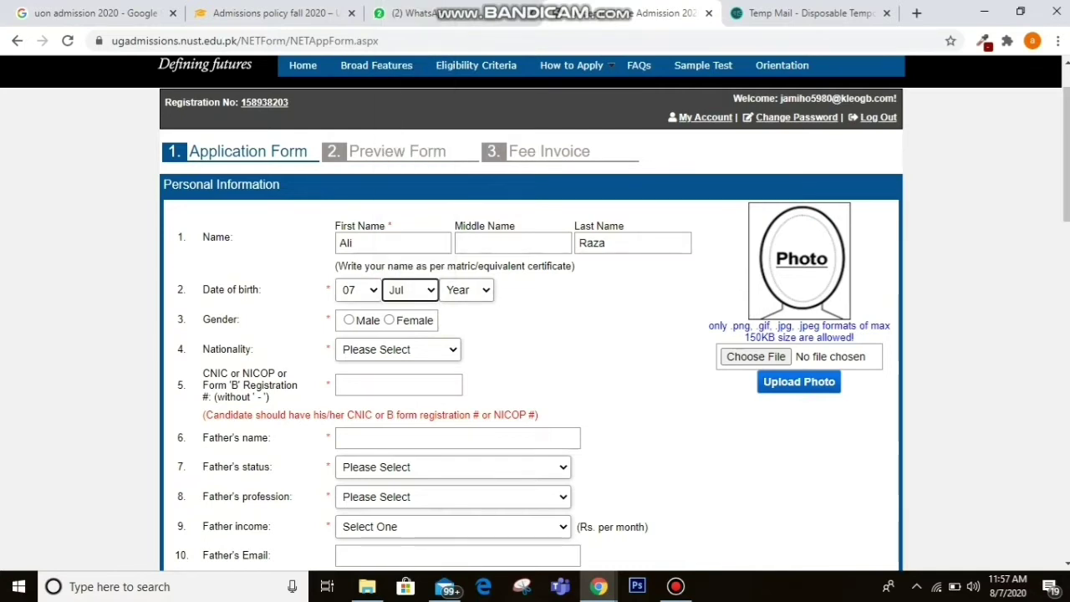
left_click(466, 290)
key("Up")
key("Up")
key("Up")
key("Up")
key("Up")
key("Up")
key("Up")
key("Up")
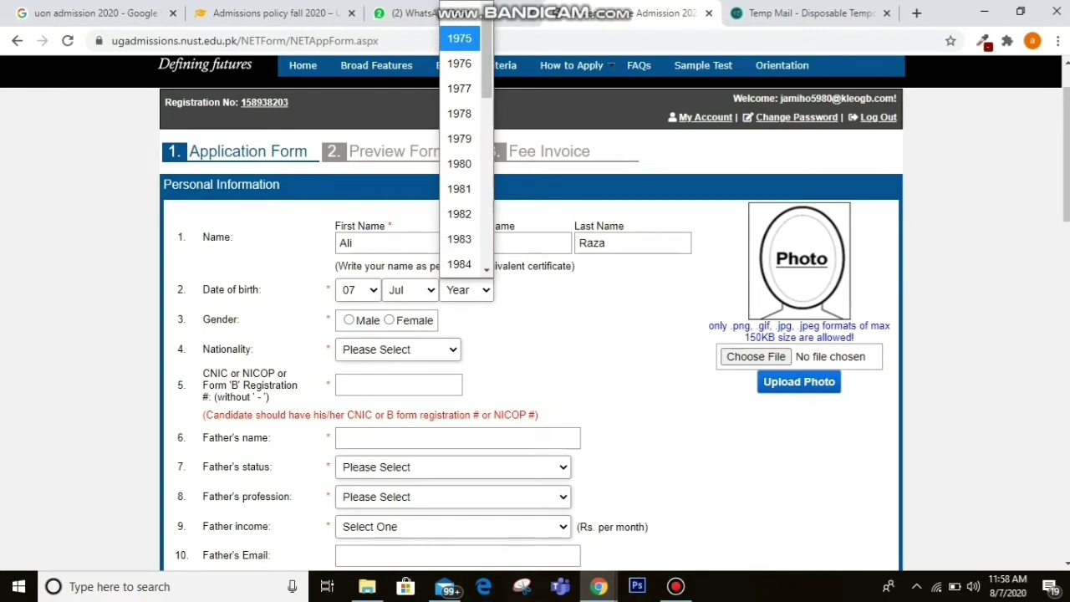
left_click_drag(487, 65, 486, 233)
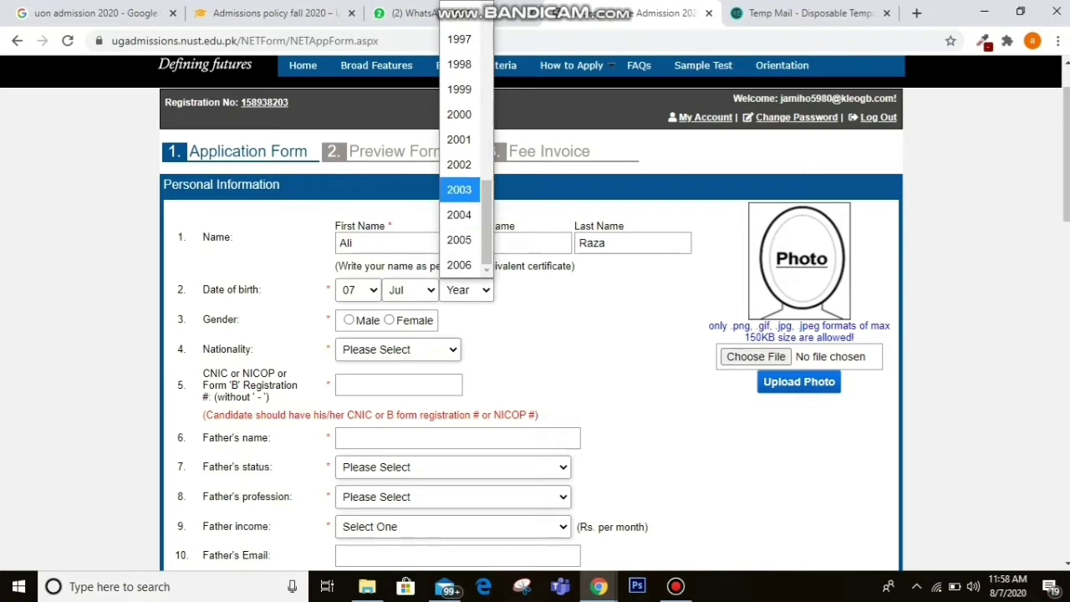
left_click(459, 114)
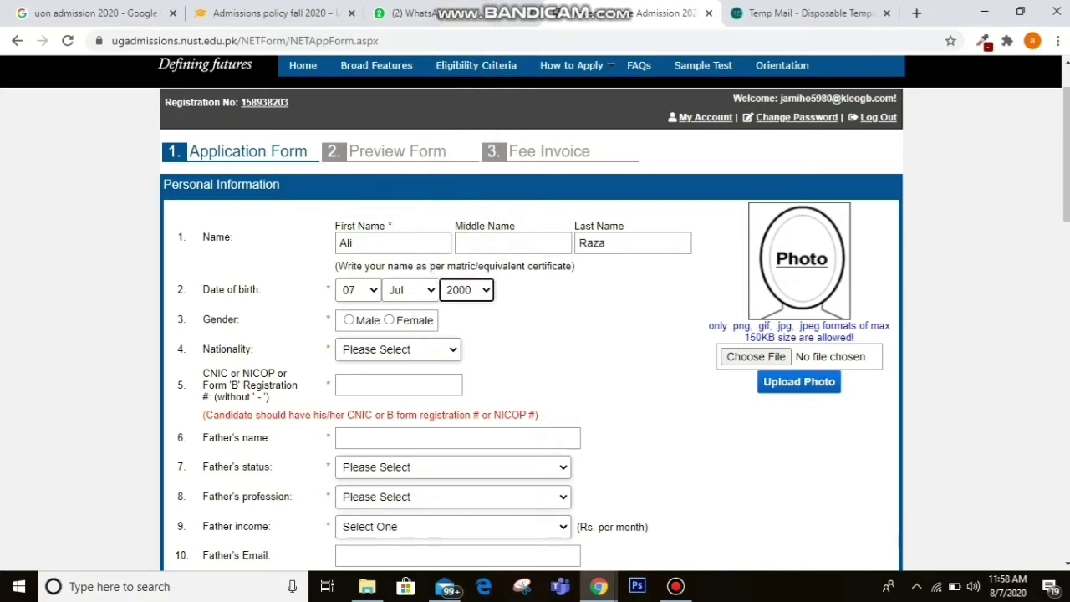
Select Male gender and Pakistan nationality, enter the CNIC number, and begin the father's name.
left_click(348, 319)
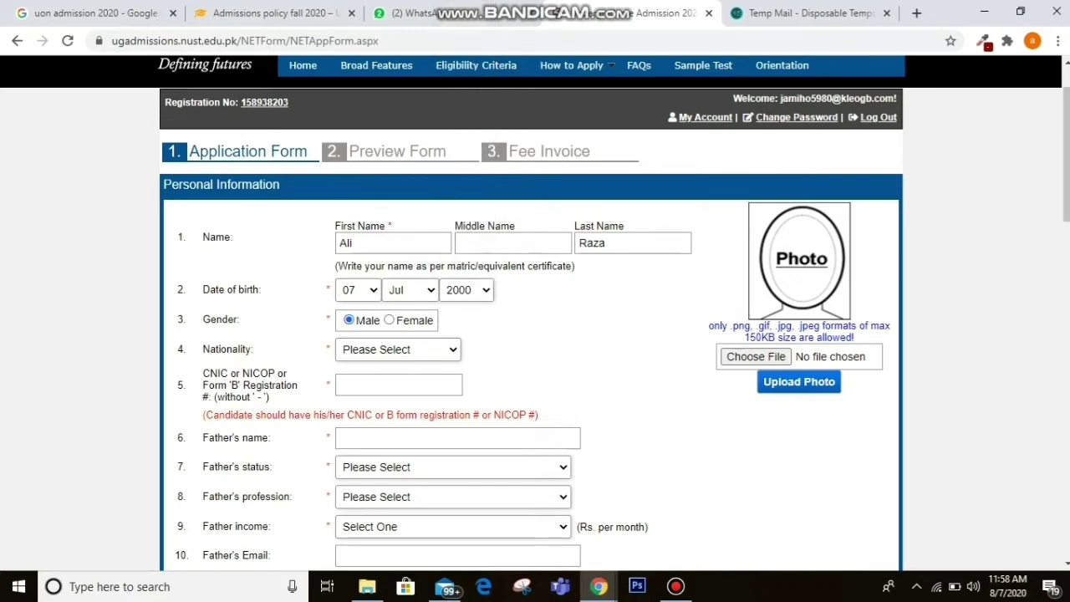
left_click(398, 350)
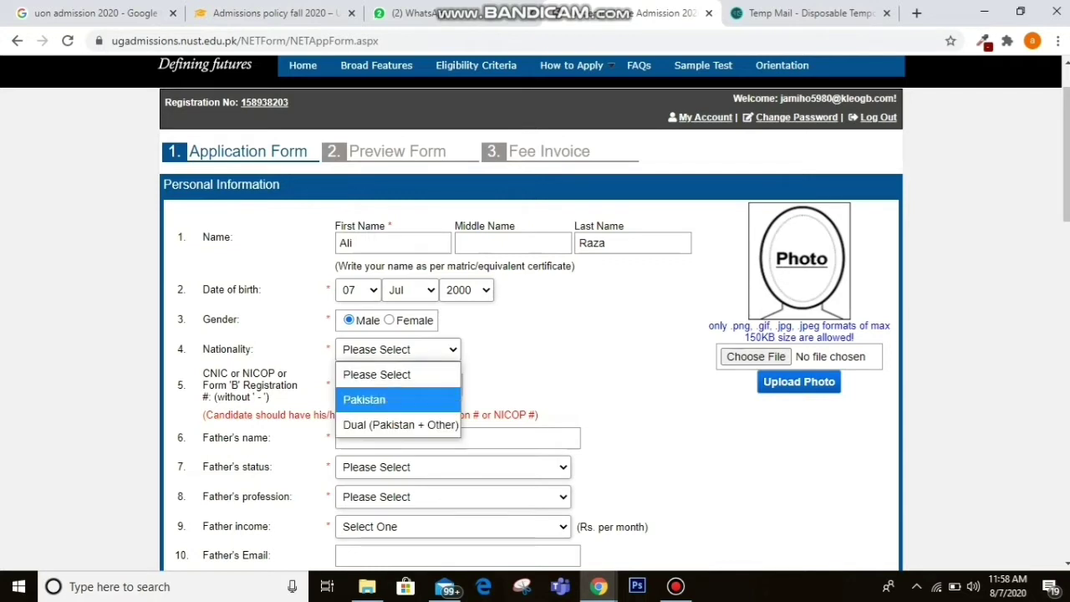
left_click(398, 399)
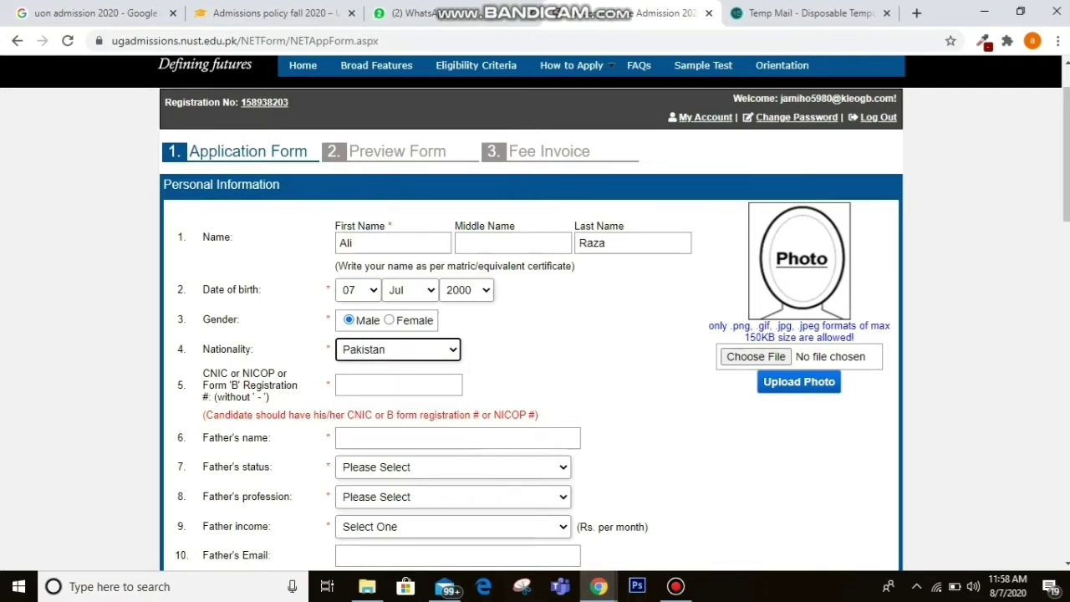
left_click(398, 384)
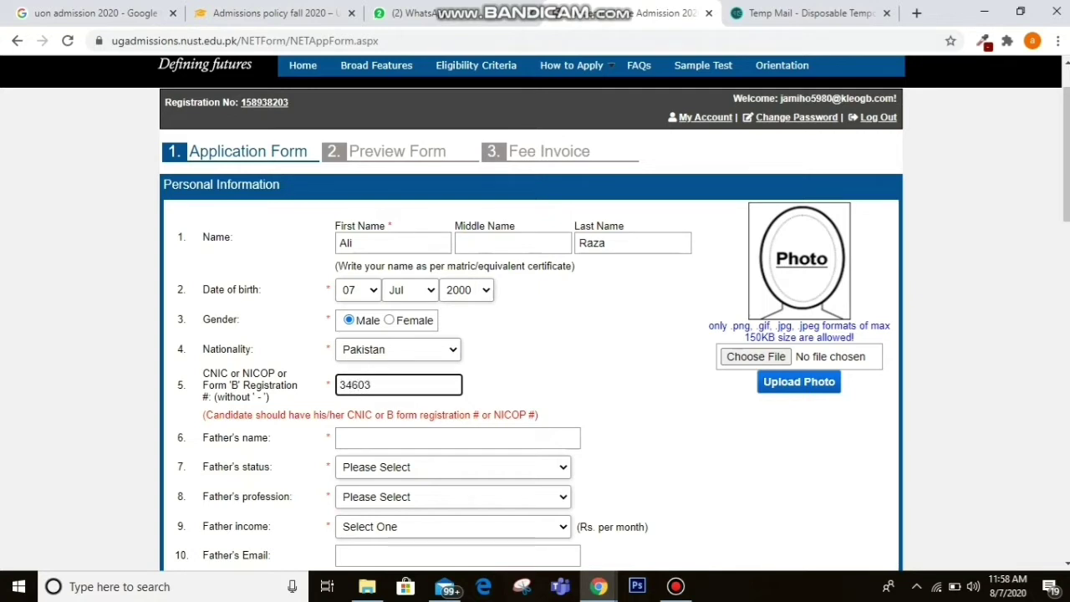
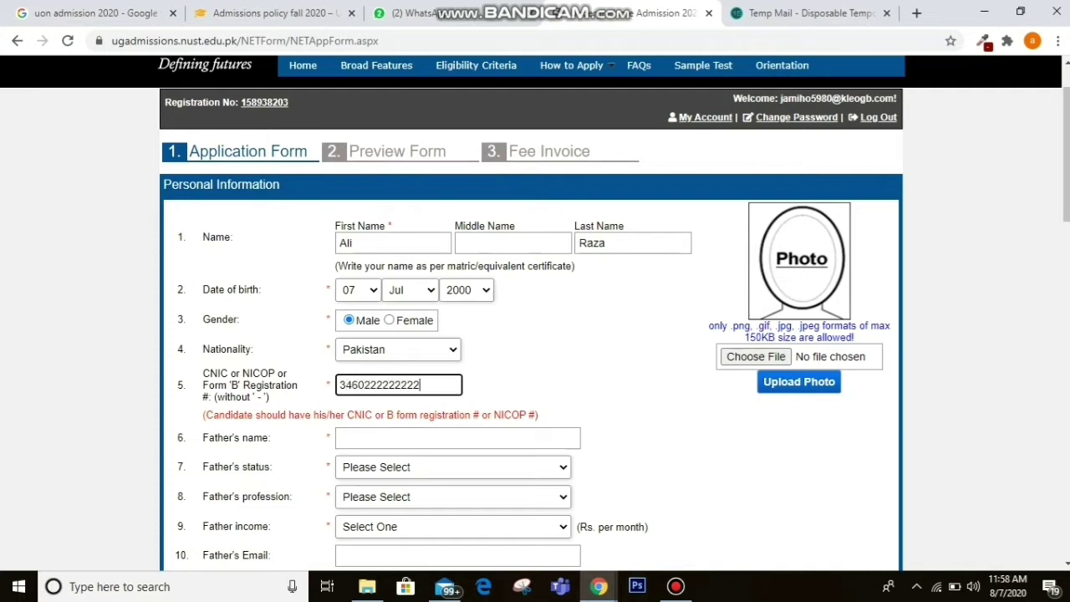
left_click(458, 437)
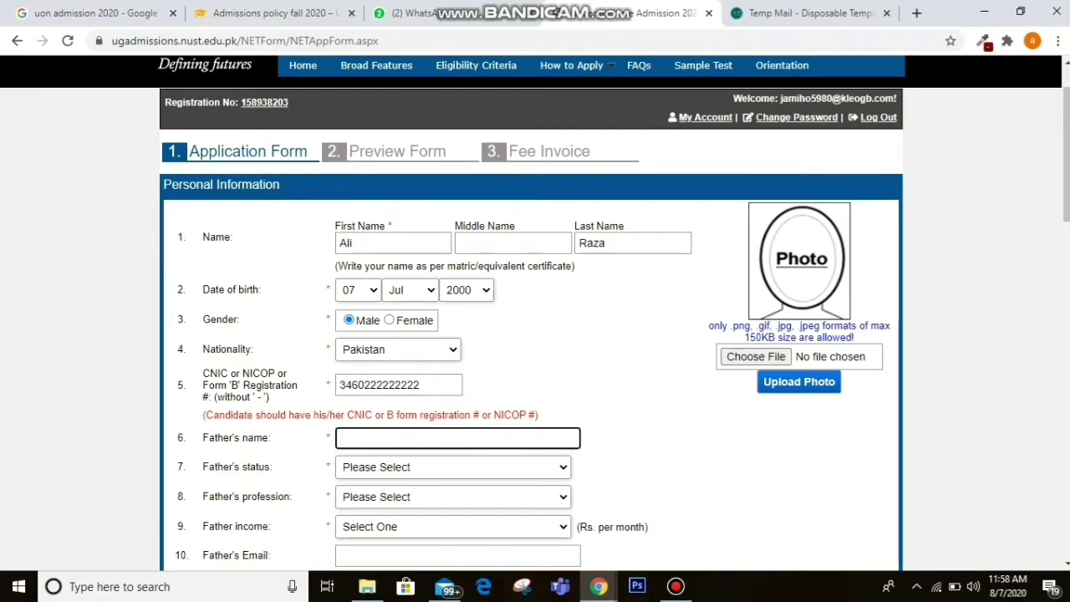
type("Fasal")
type("l")
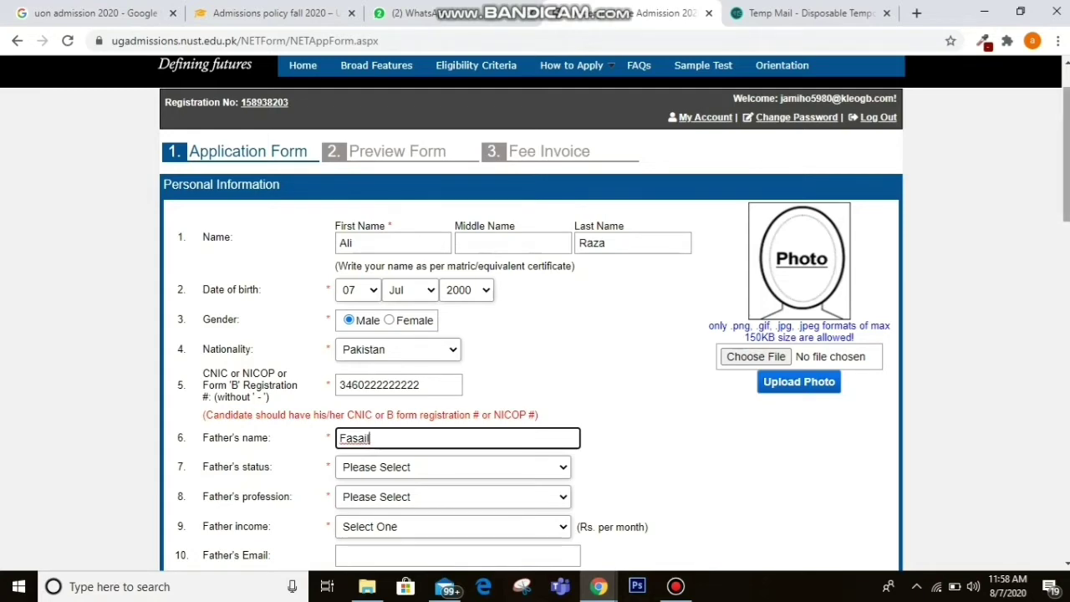
Set the father's status to Alive.
scroll(535, 314, "down", 3)
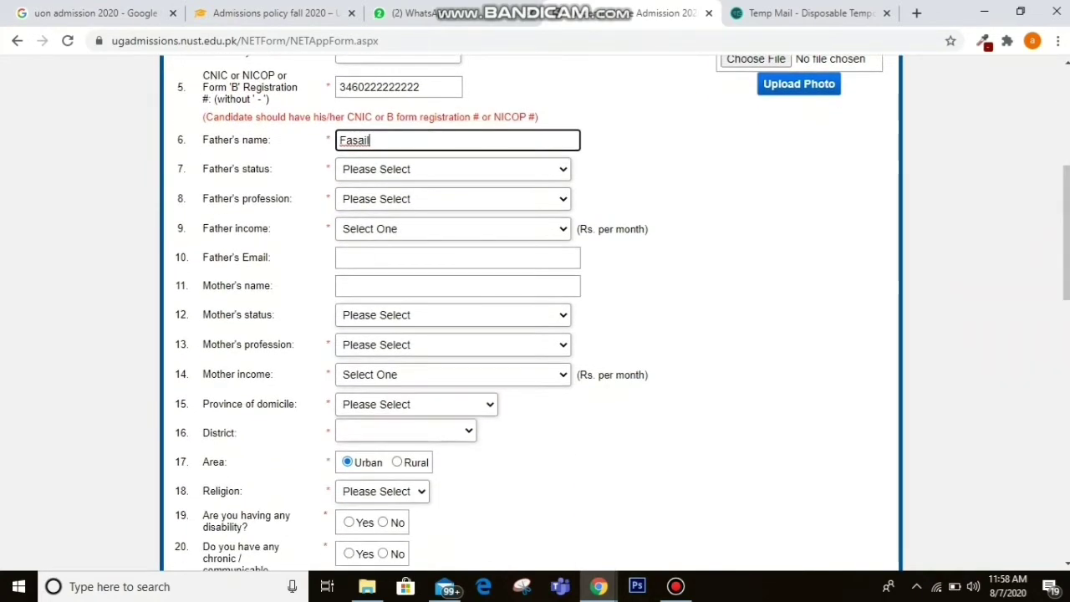
key("Tab")
key("alt+Down")
key("Down")
key("Down")
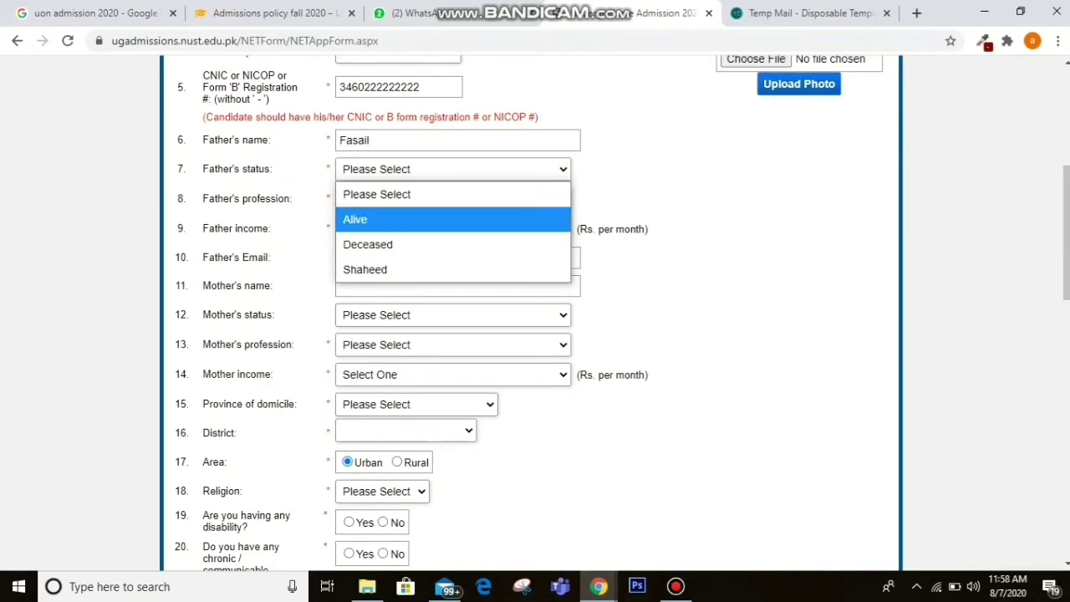
key("Up")
key("Return")
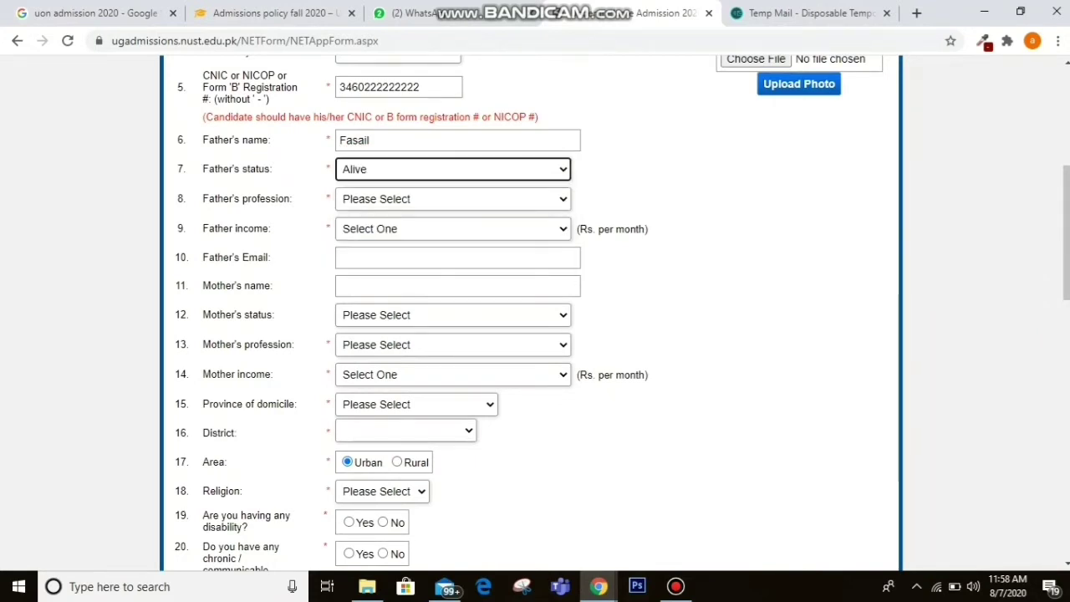
Choose OTHERS as the father's profession.
key("Tab")
key("alt+Down")
key("Down")
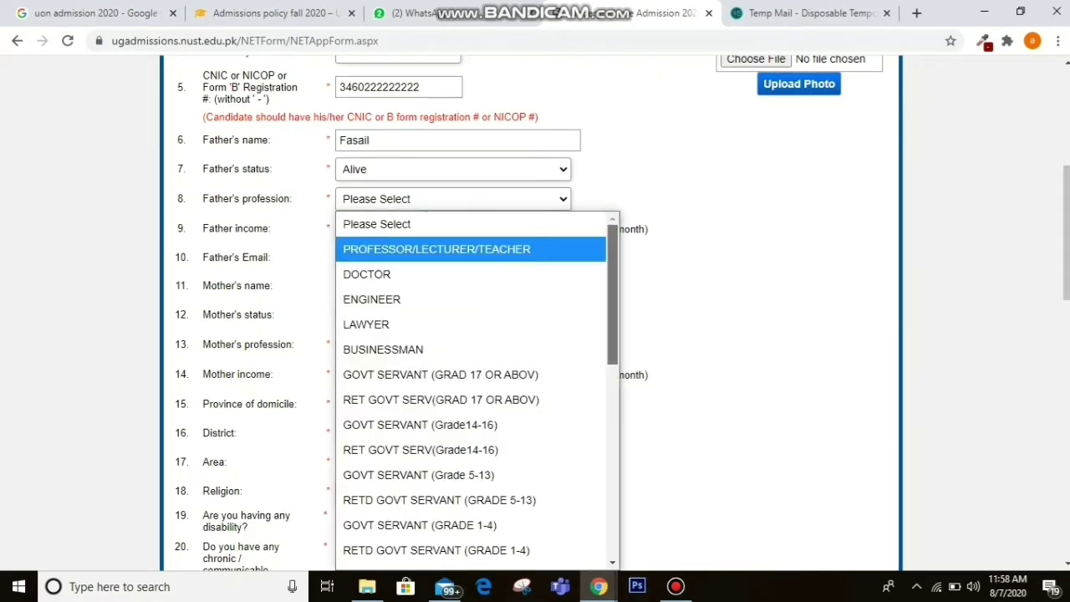
scroll(472, 385, "down", 3)
scroll(472, 385, "down", 3)
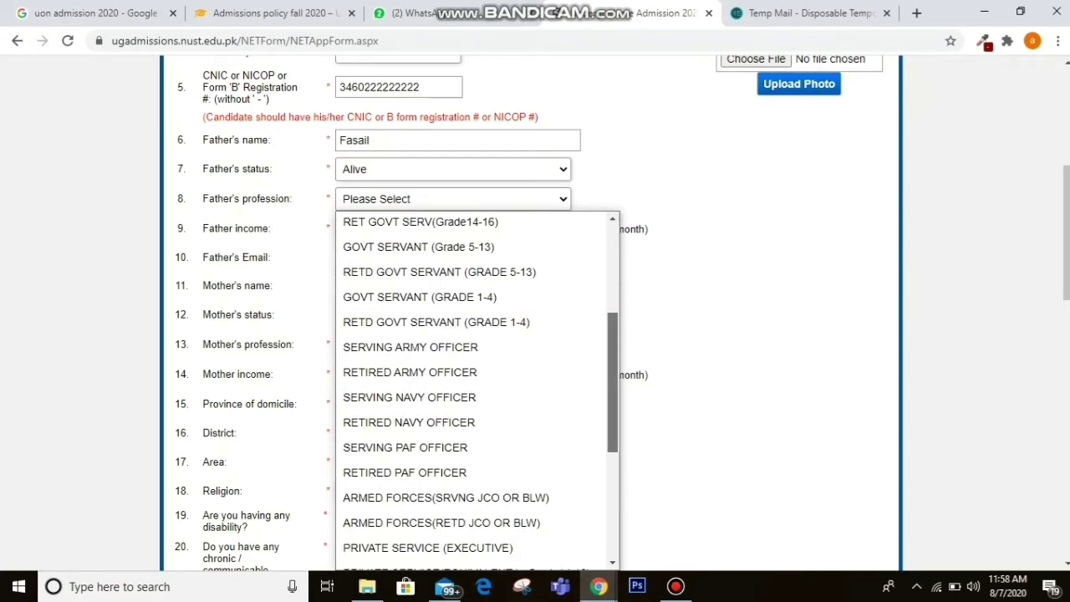
scroll(472, 385, "up", 2)
scroll(473, 384, "down", 3)
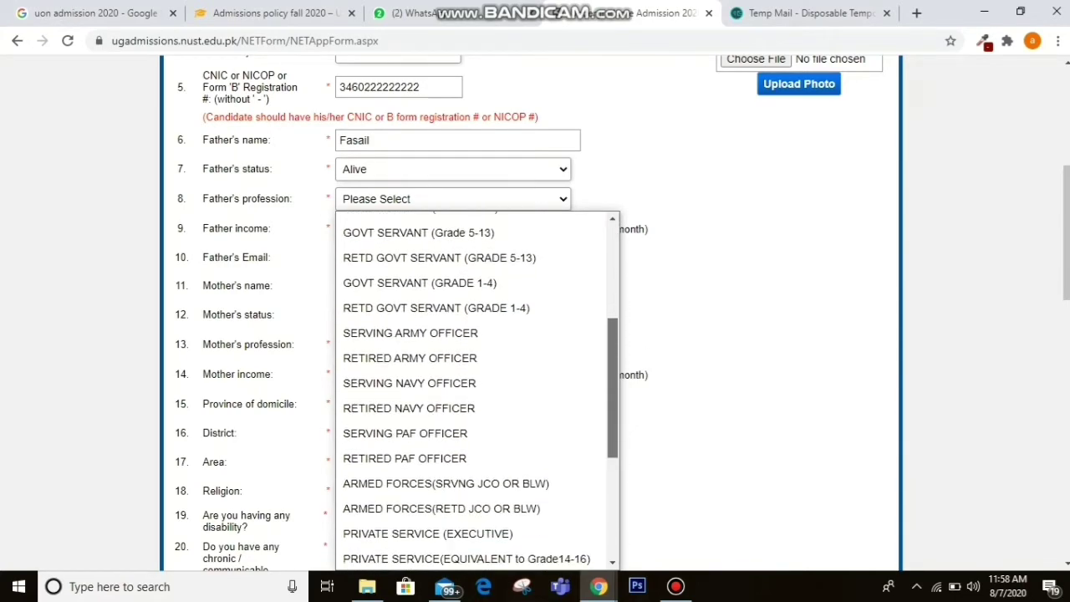
scroll(472, 384, "down", 6)
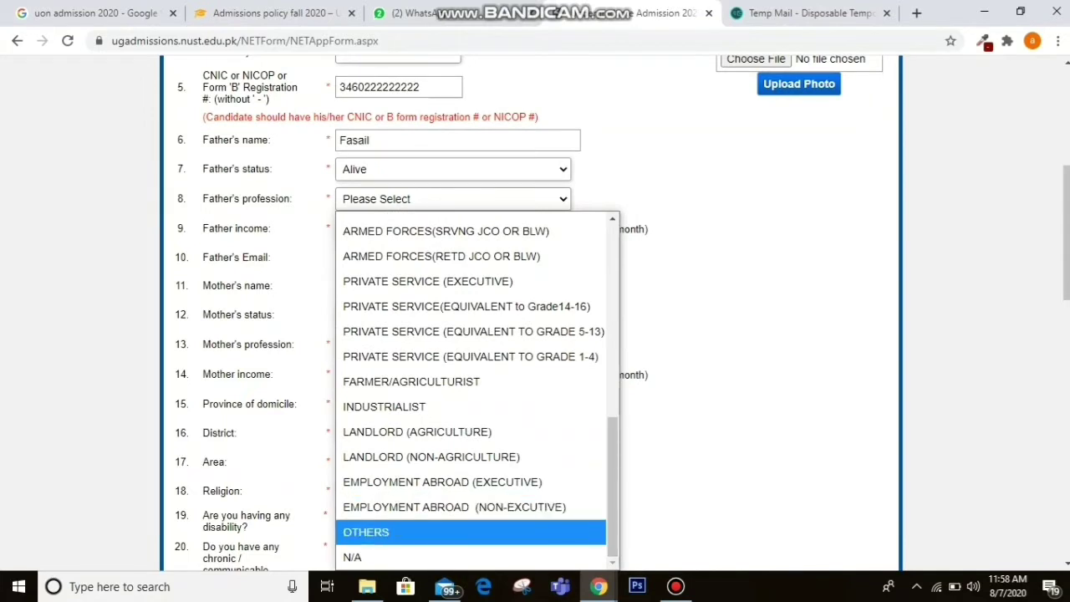
left_click(418, 532)
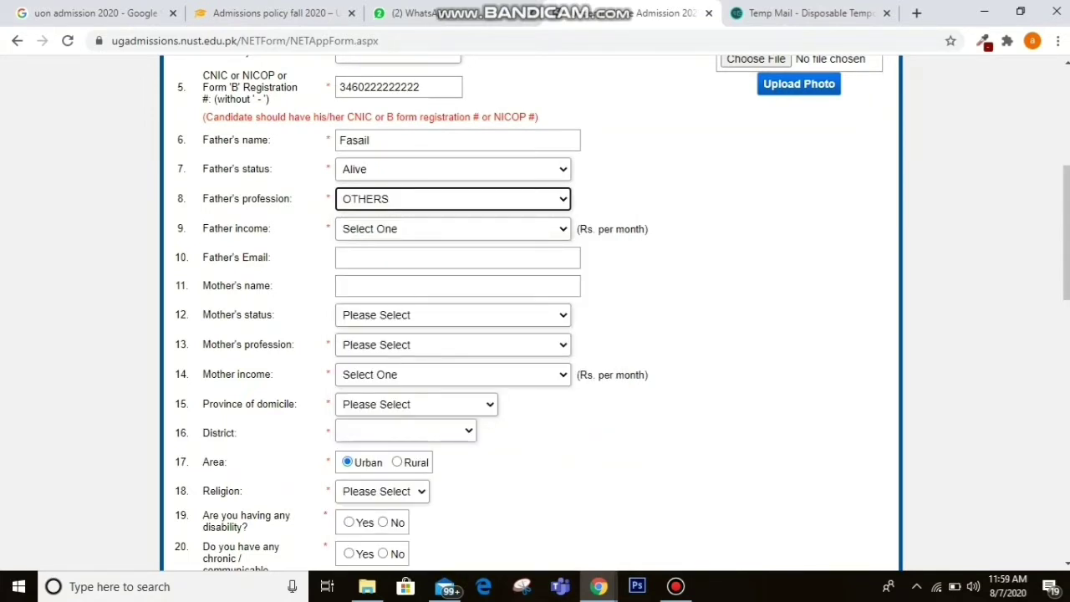
Set the father income to 20,000 - 30,000.
left_click(452, 229)
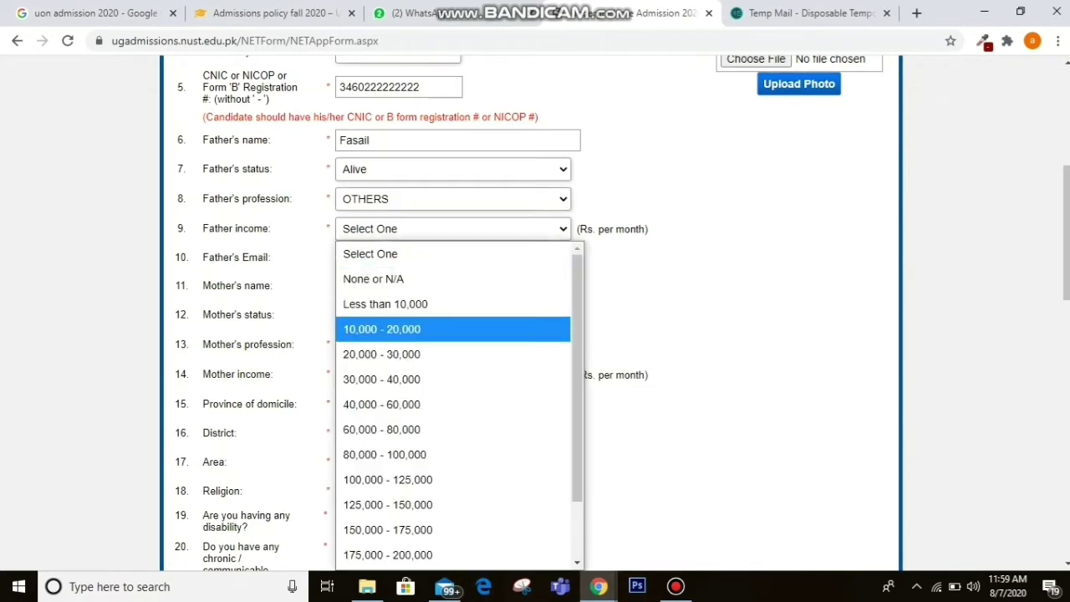
key("Down")
key("Return")
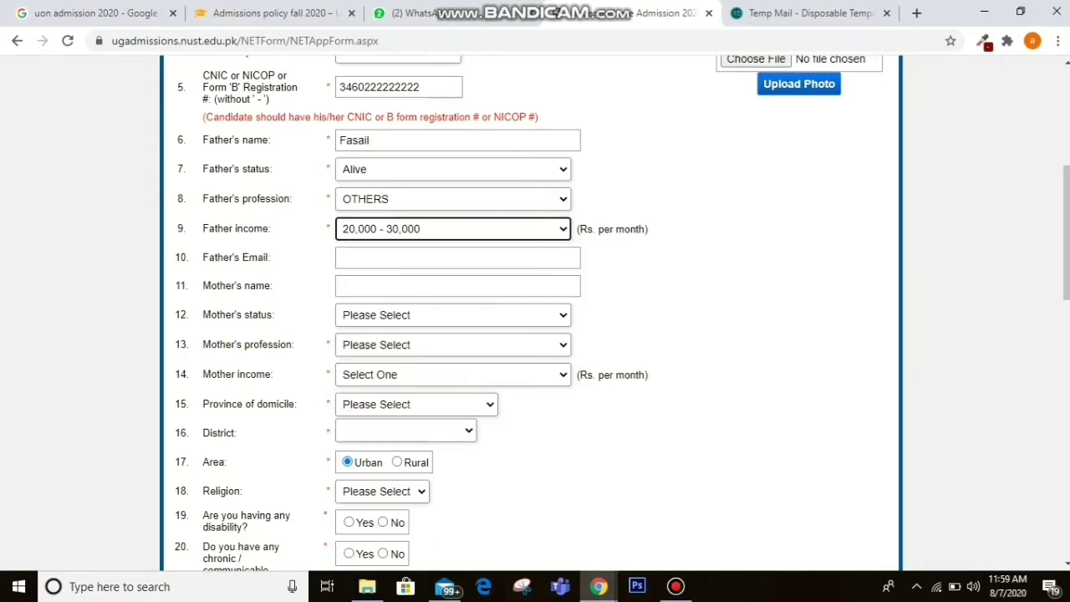
left_click(457, 258)
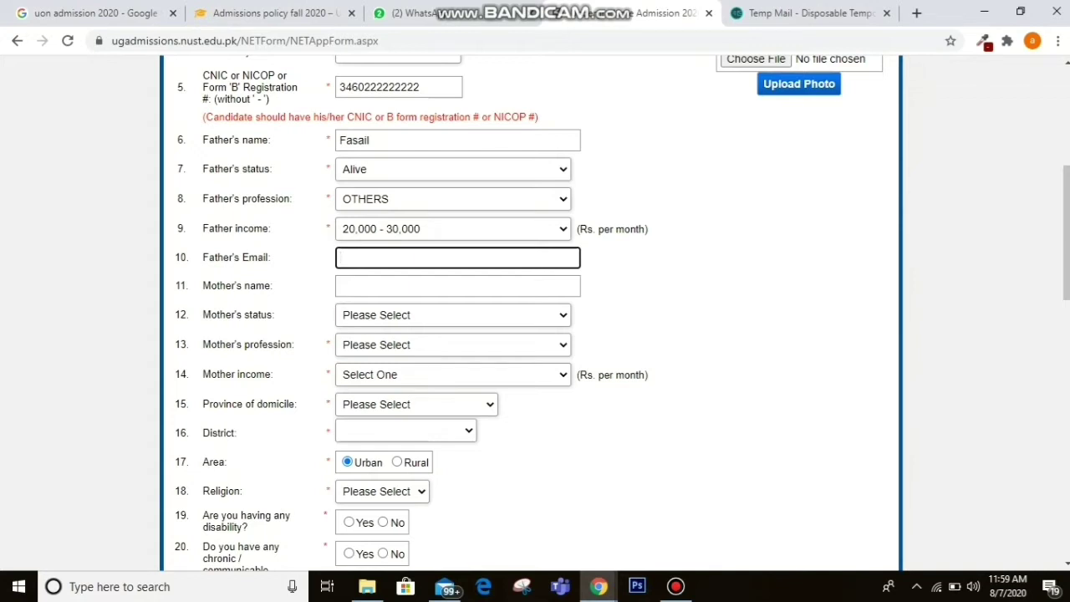
left_click(457, 286)
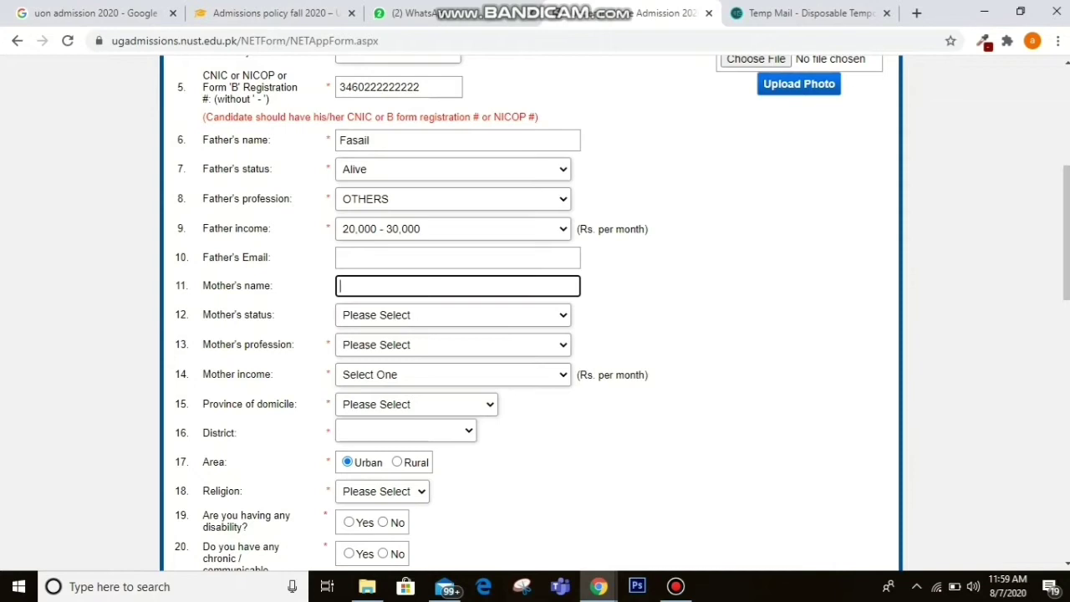
Enter the mother's name, with status Alive and profession HOUSEWIFE.
type("amna")
key("Tab")
key("alt+Down")
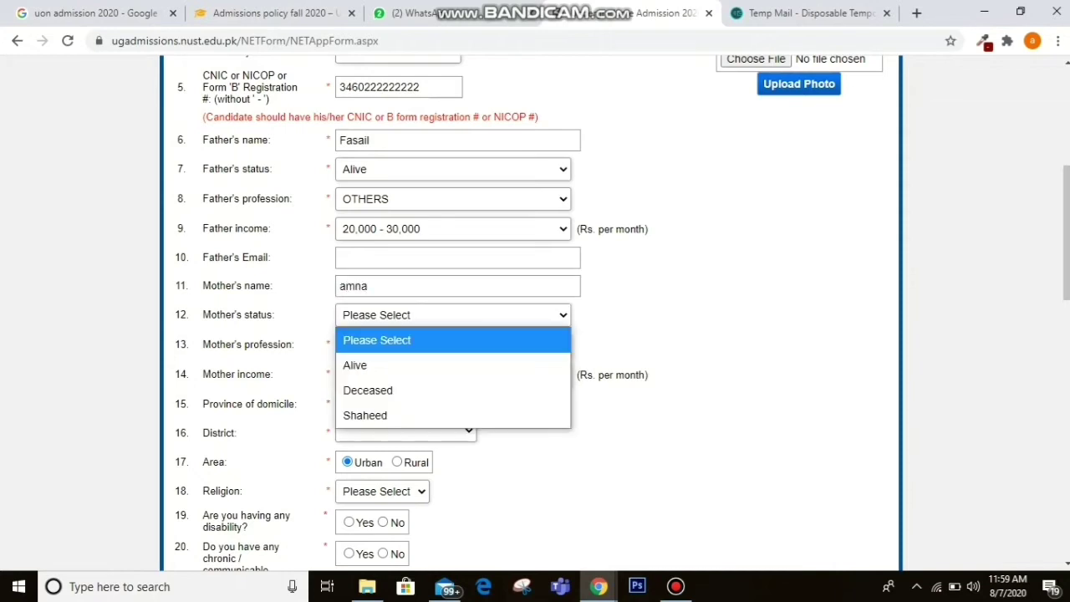
key("Down")
key("Return")
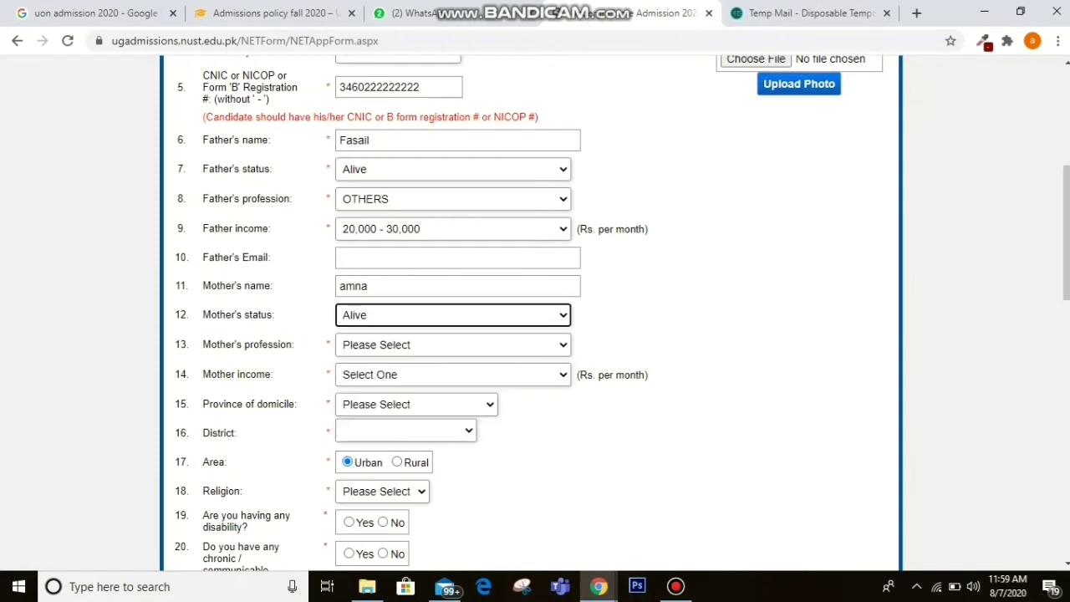
key("Tab")
key("alt+Down")
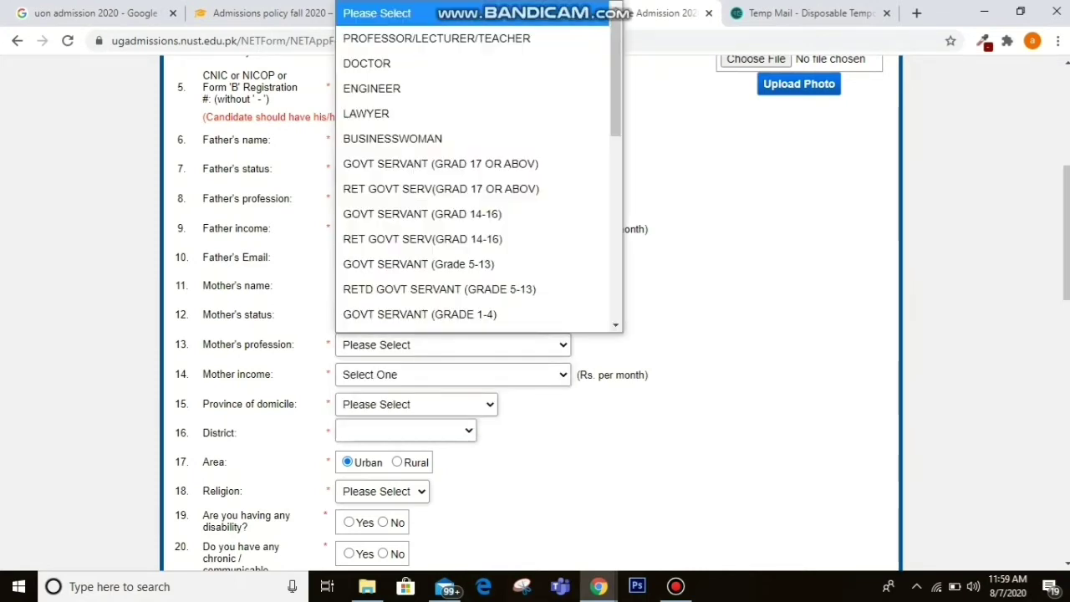
key("Page_Down")
key("Up")
key("Up")
key("Up")
key("Up")
key("Up")
key("Up")
key("Up")
key("Up")
key("Up")
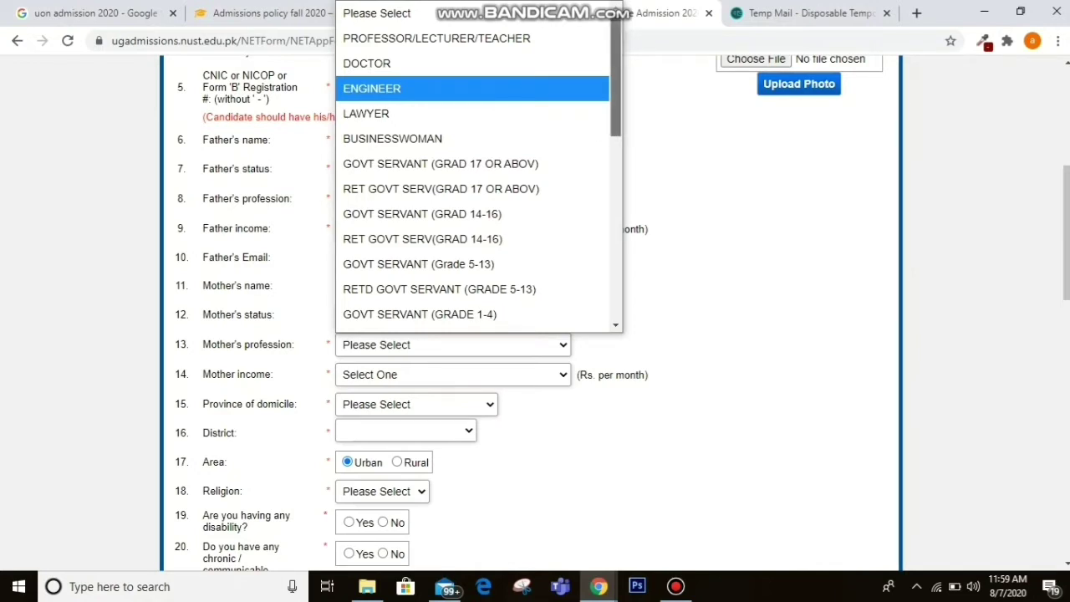
scroll(479, 167, "down", 5)
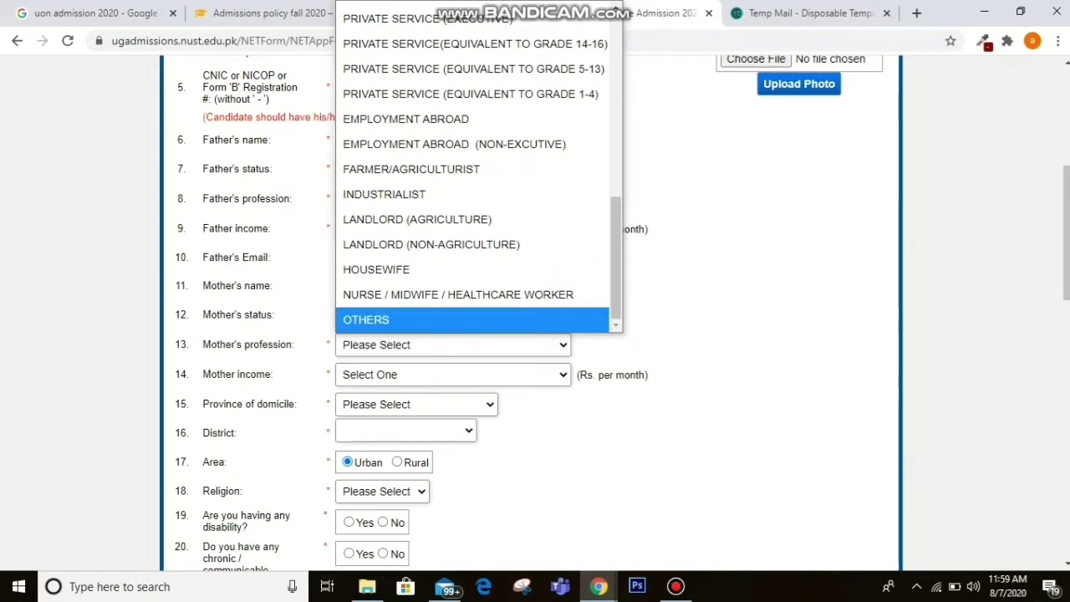
left_click(376, 269)
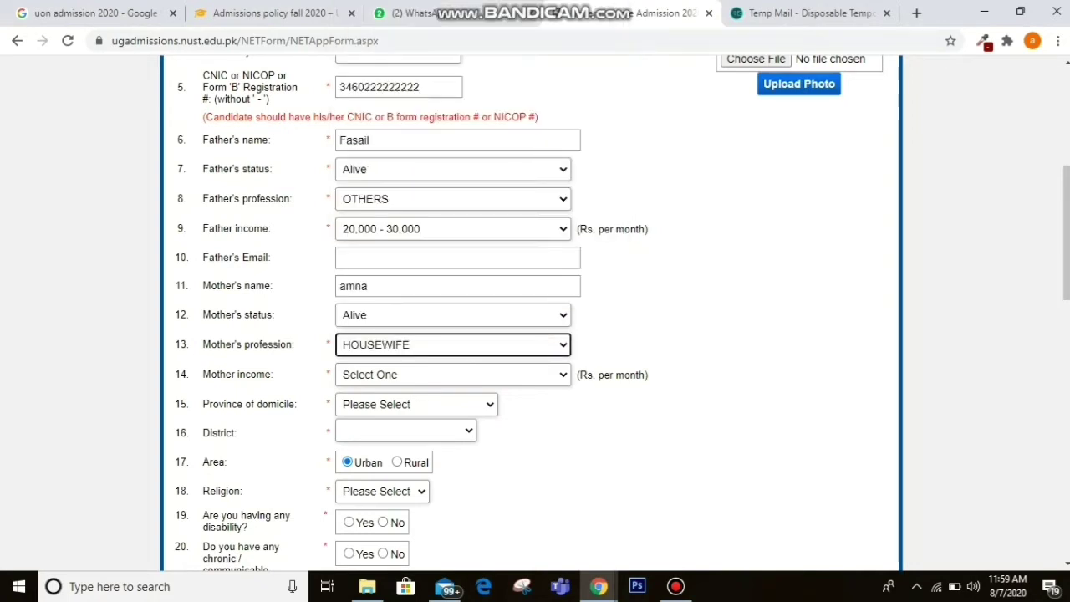
Set mother income to None or N/A, domicile province Punjab, and area Rural.
left_click(451, 375)
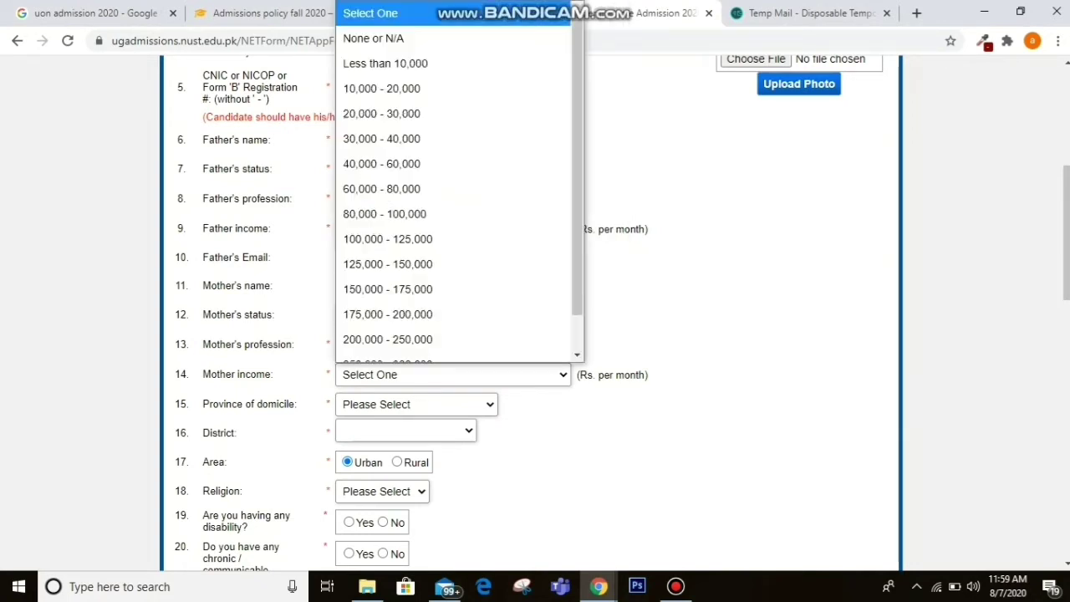
scroll(381, 124, "down", 1)
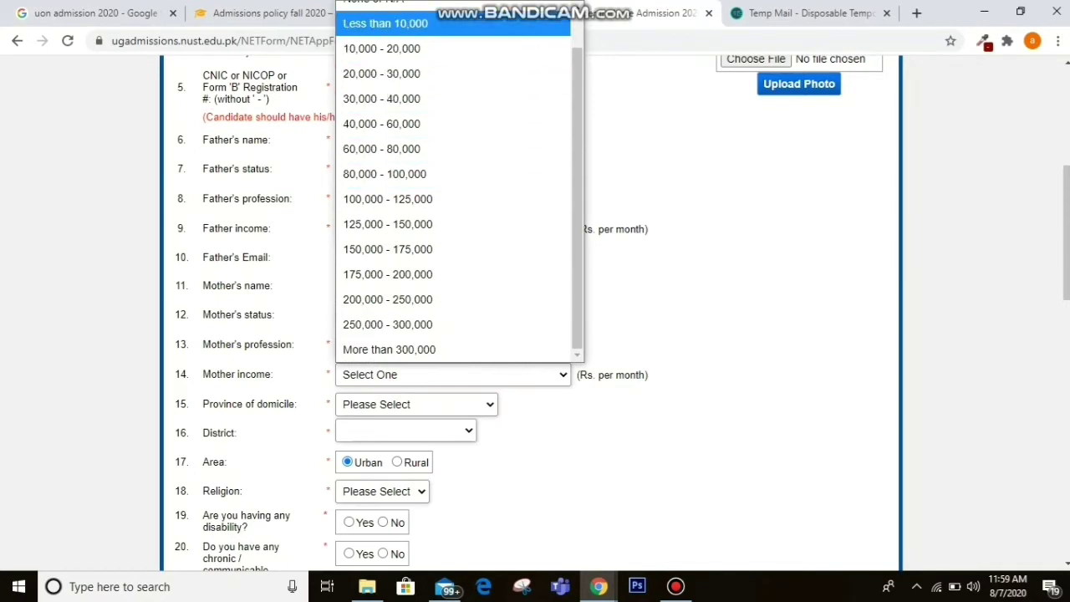
scroll(381, 124, "up", 1)
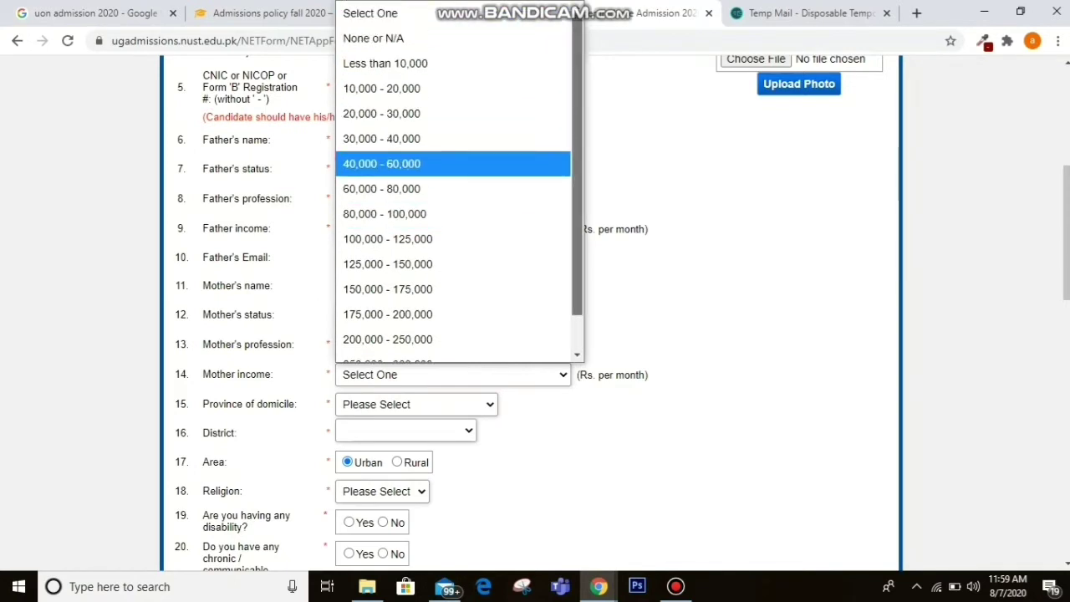
left_click(381, 36)
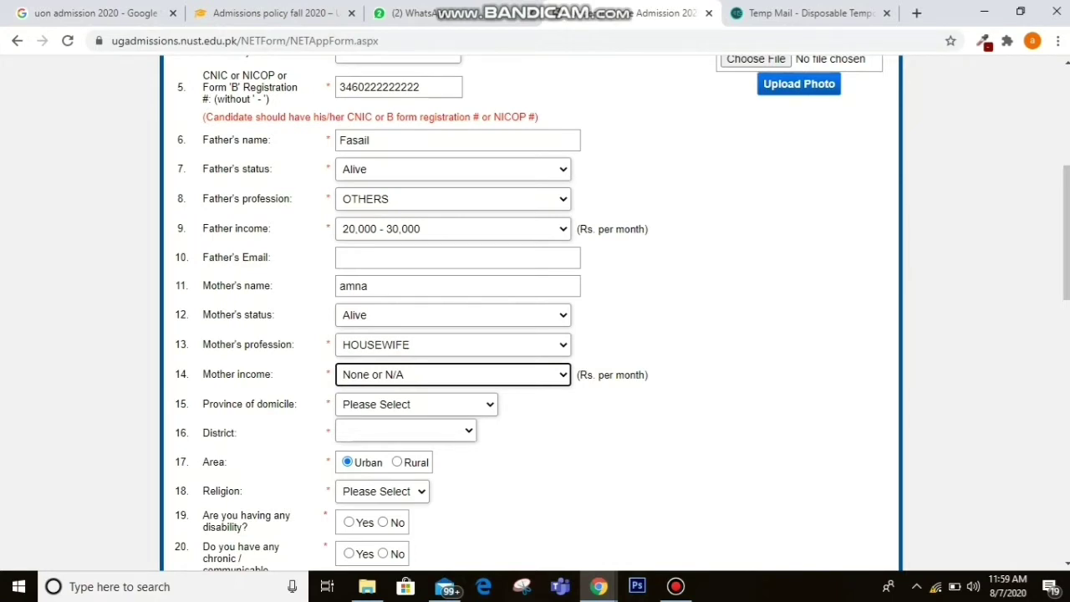
left_click(415, 404)
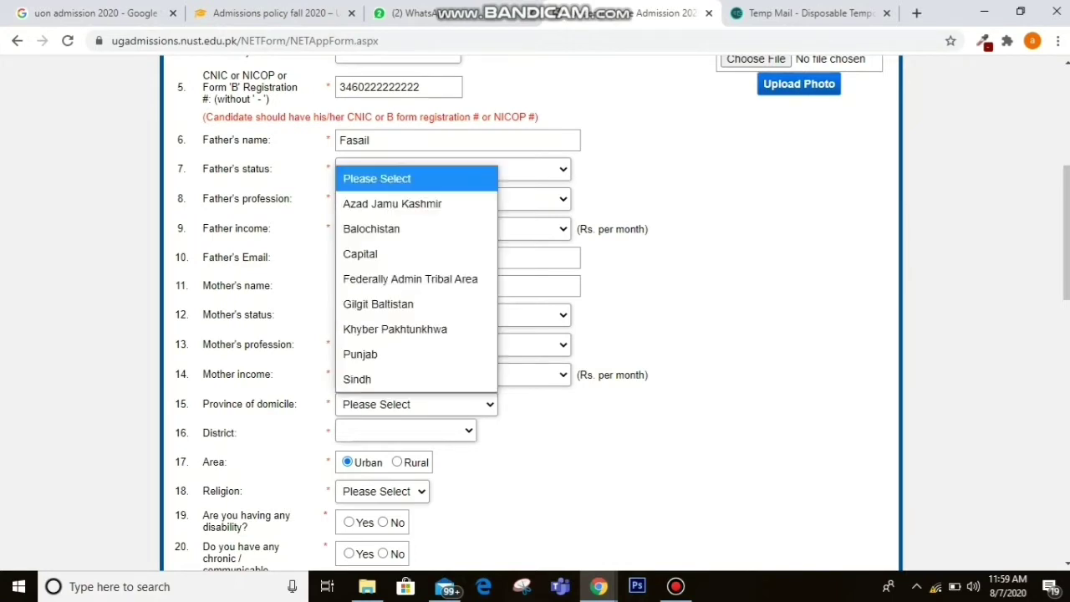
left_click(360, 354)
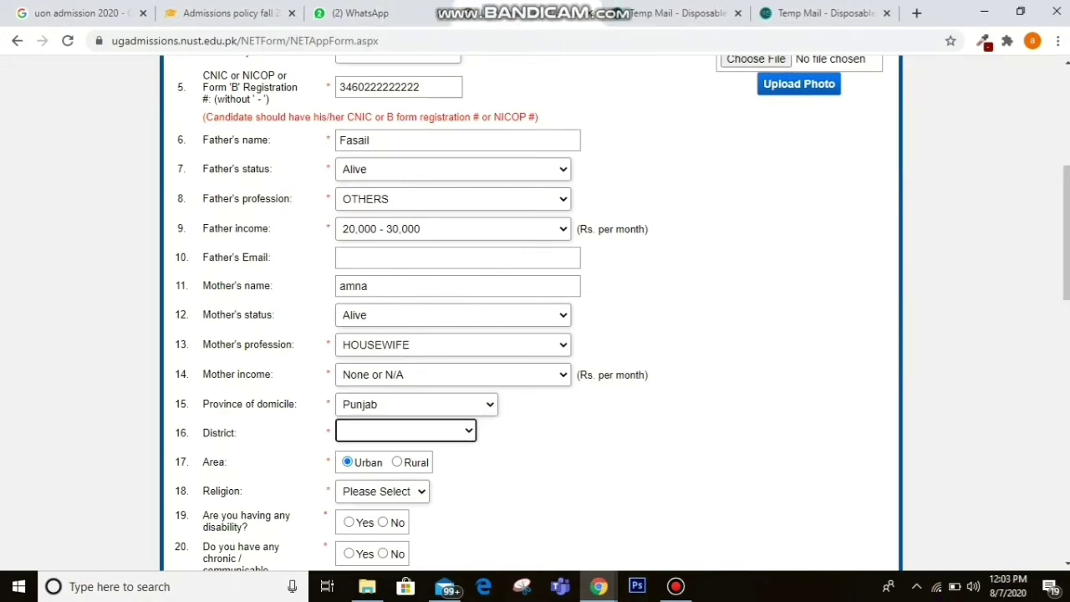
left_click(405, 430)
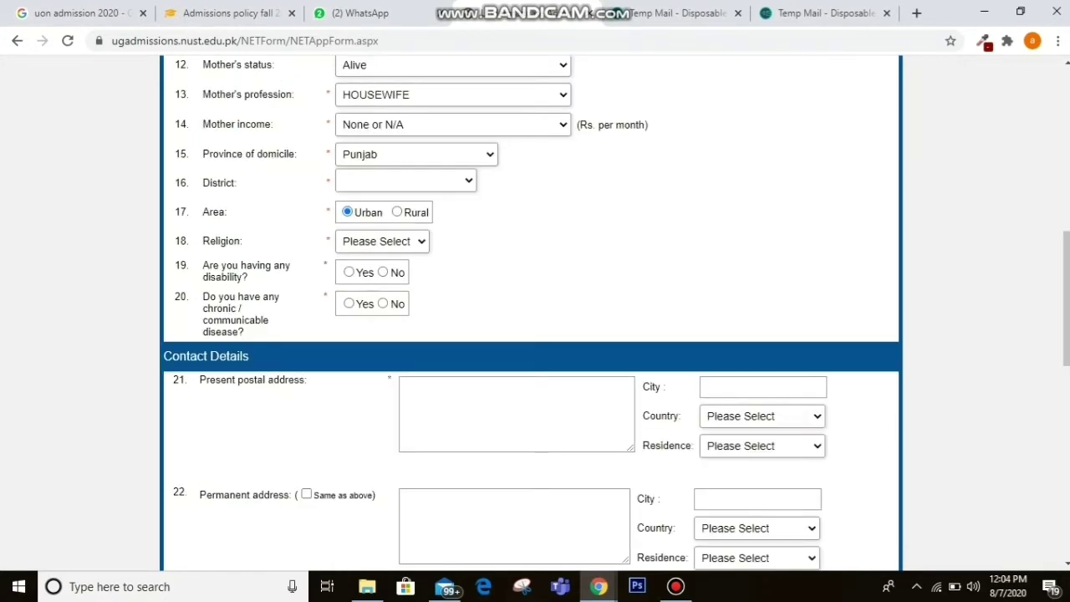
left_click(397, 212)
Choose Muslim as religion and answer No to the disability and chronic disease questions.
left_click(382, 241)
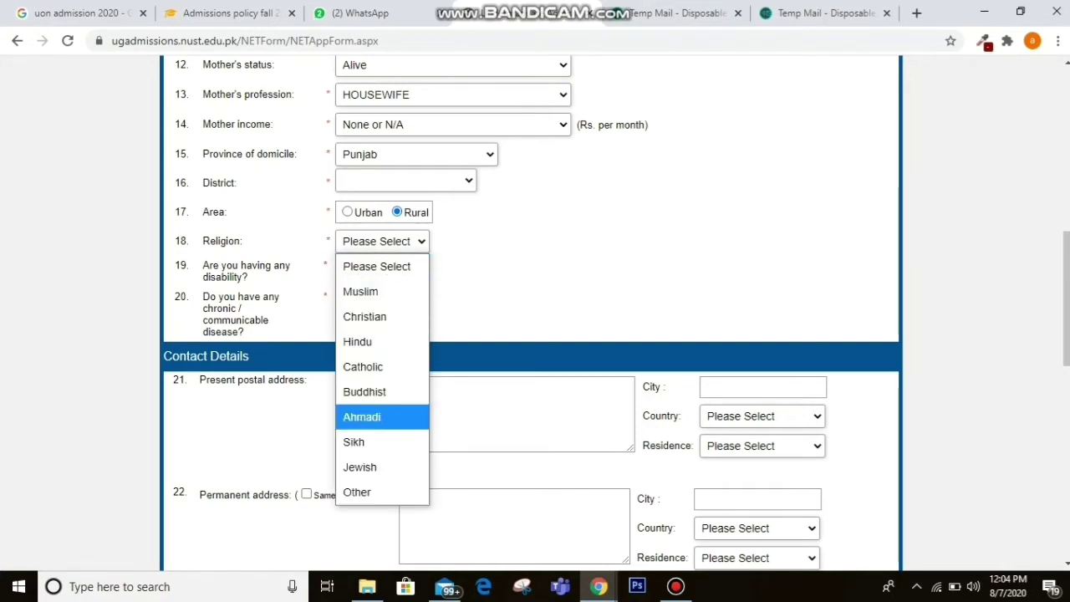
key("Up")
key("Up")
key("Up")
key("Up")
key("Up")
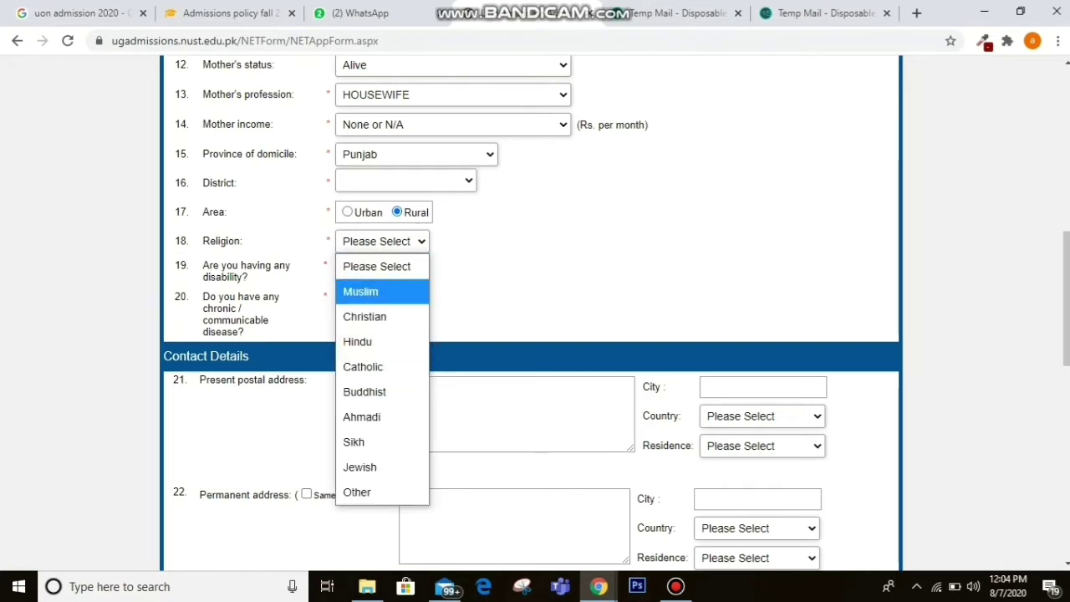
key("Return")
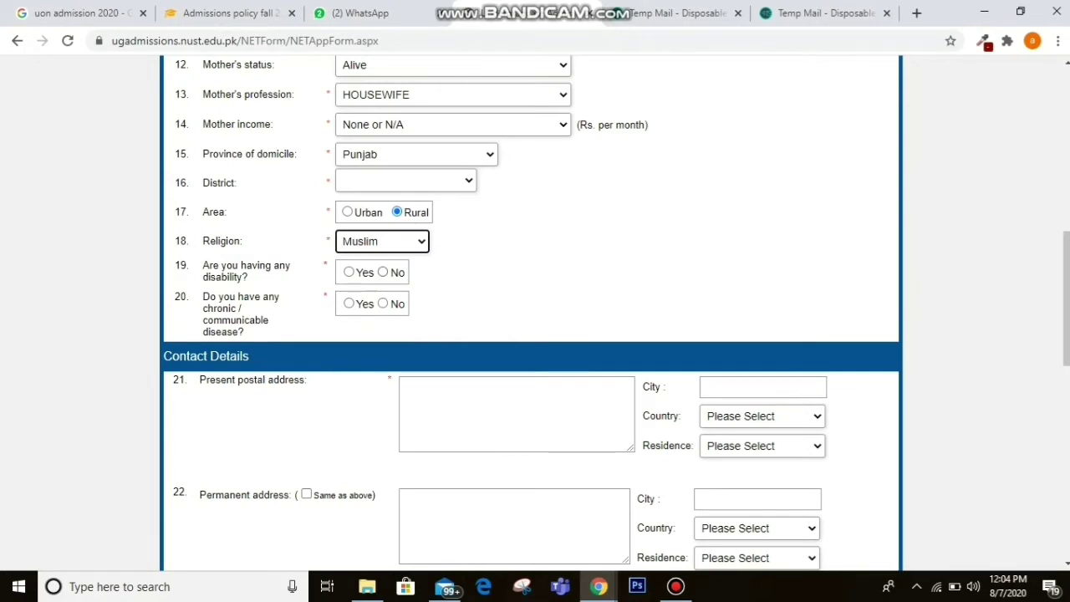
left_click(383, 271)
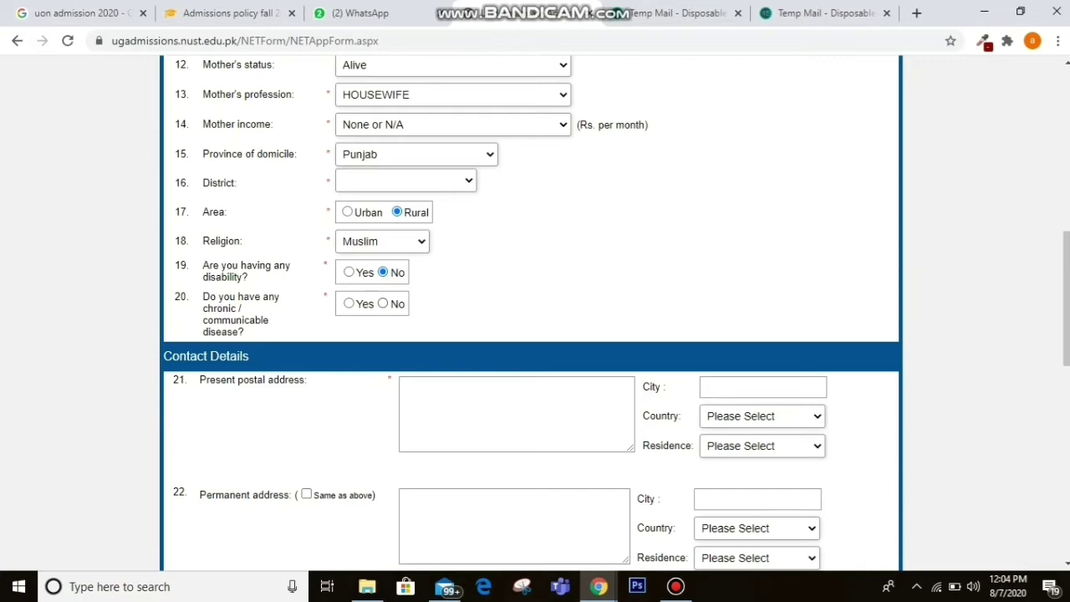
left_click(383, 303)
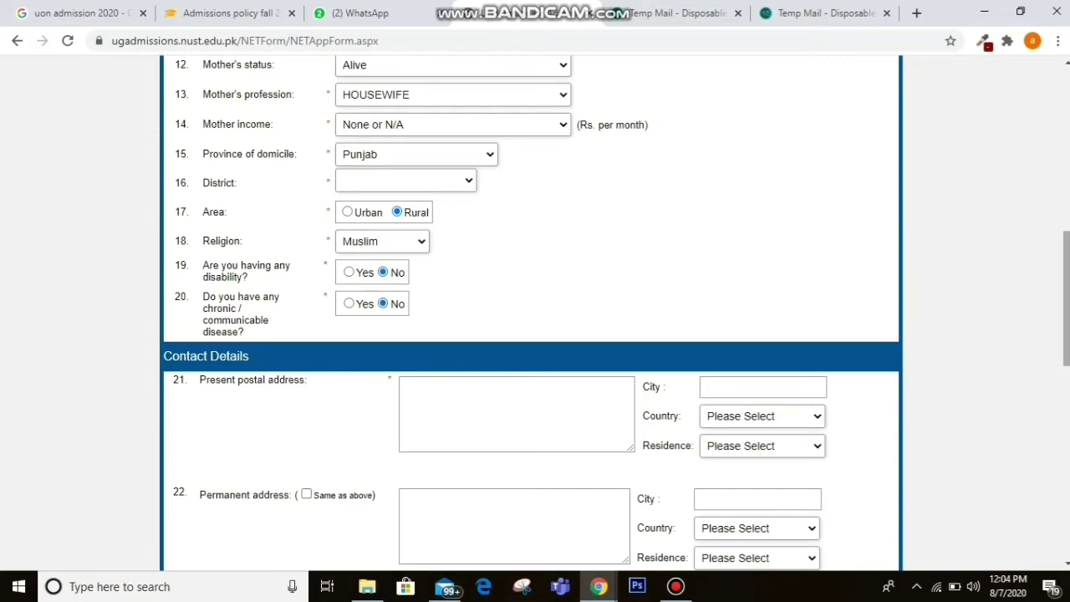
Enter the applicant's present postal address over two lines.
scroll(532, 312, "down", 3)
scroll(532, 313, "up", 1)
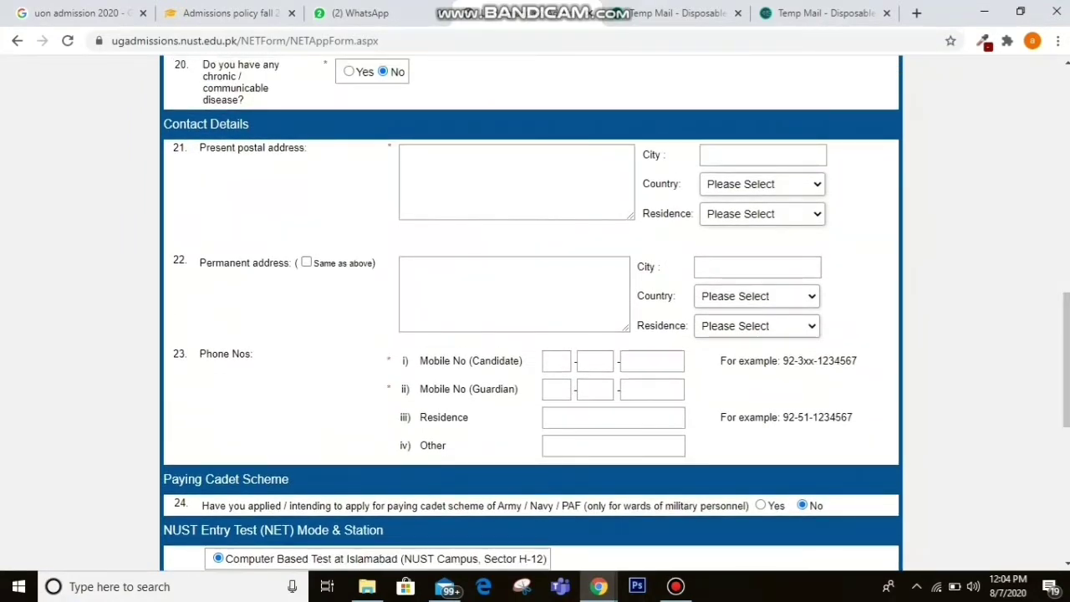
left_click(516, 182)
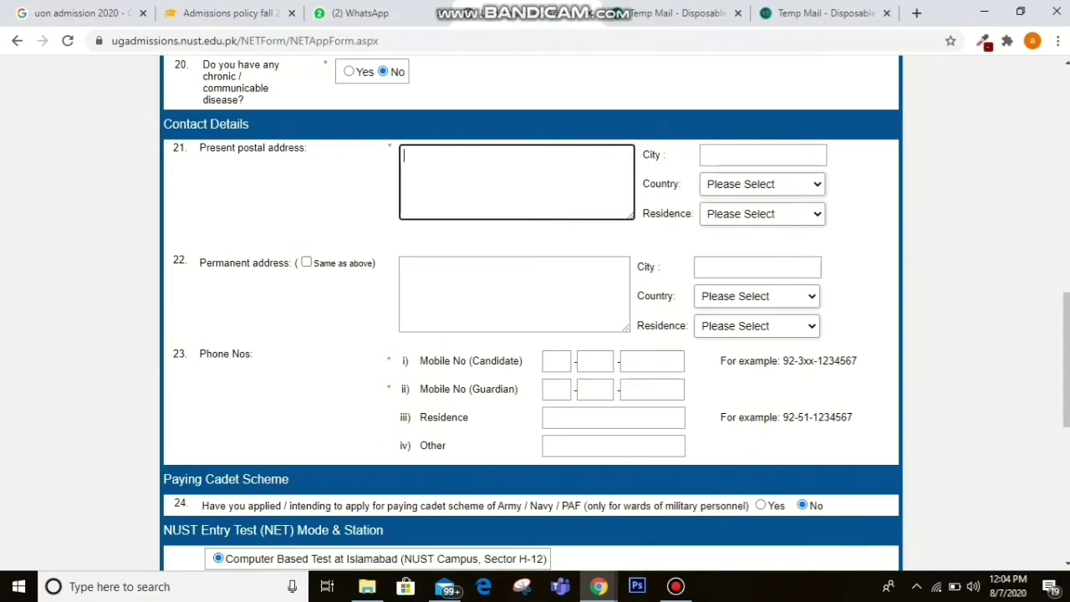
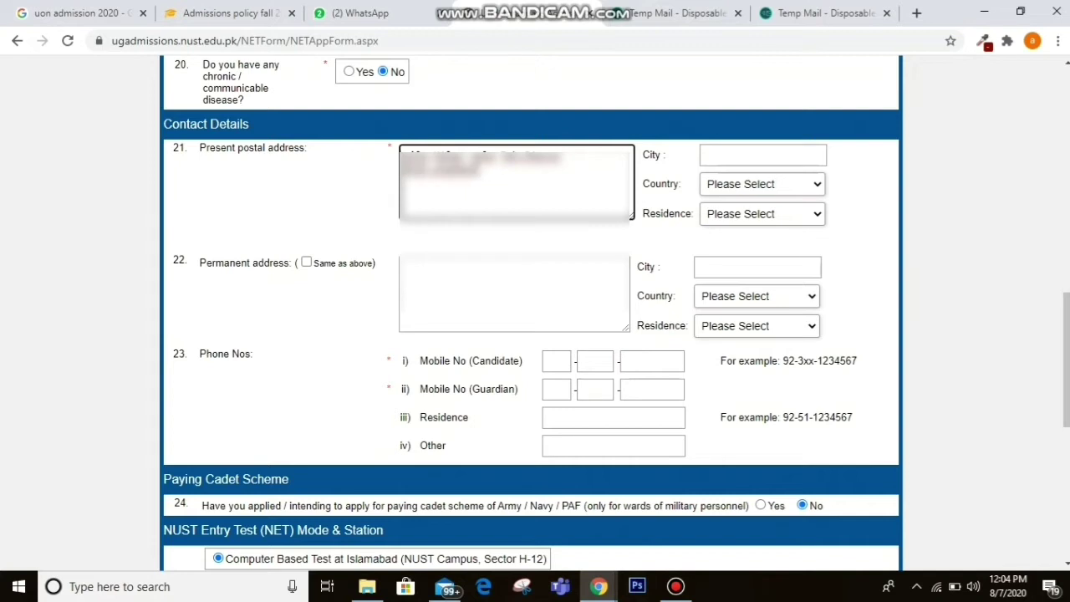
Copy the present postal address into the Permanent address field.
left_click(515, 290)
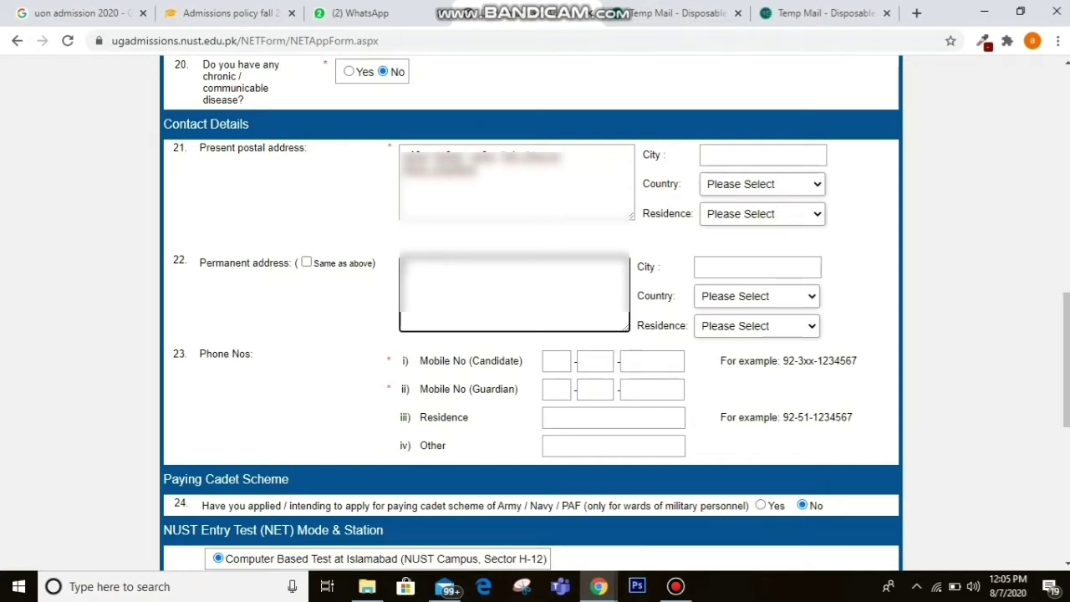
left_click(515, 184)
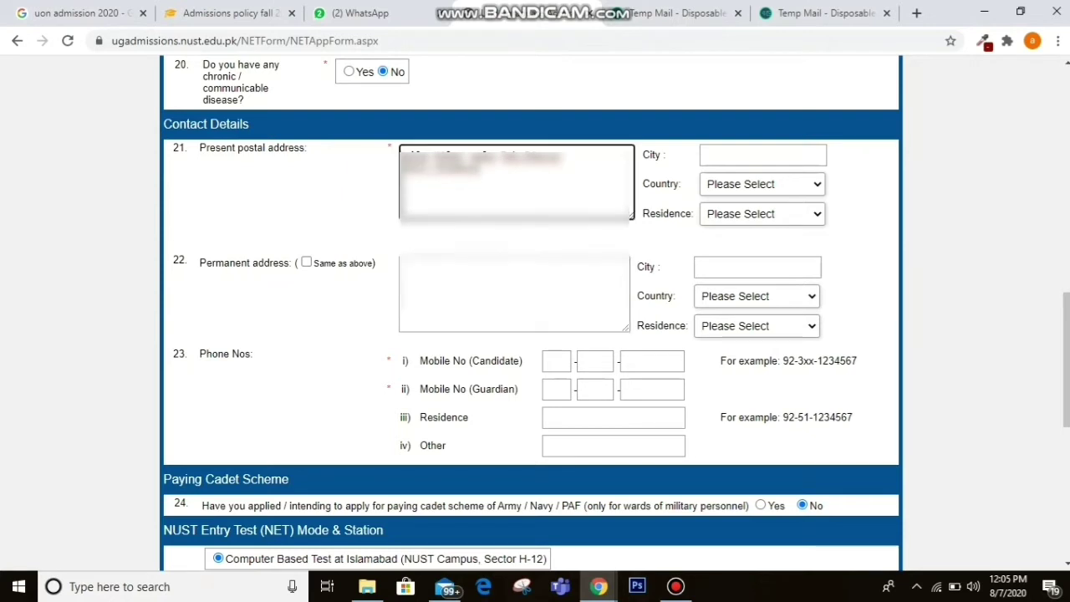
key("ctrl+a")
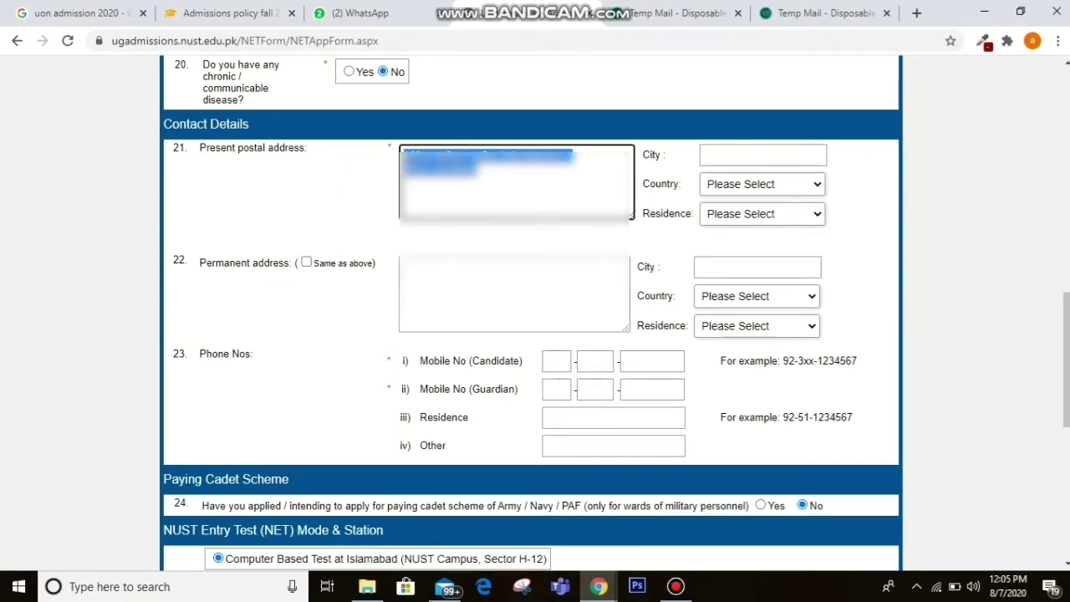
left_click(514, 293)
key("ctrl+v")
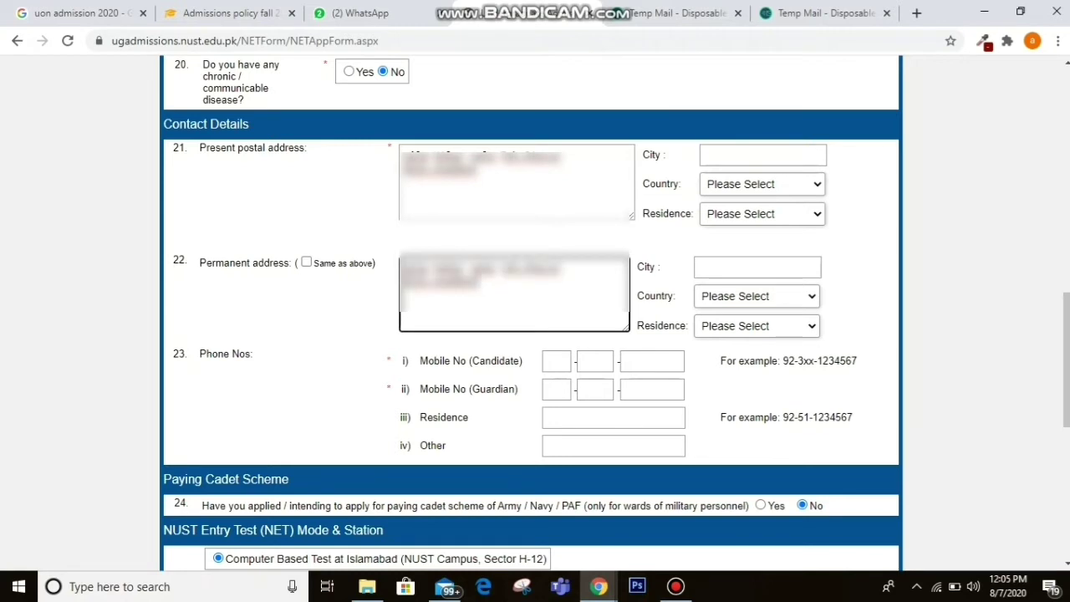
left_click(763, 156)
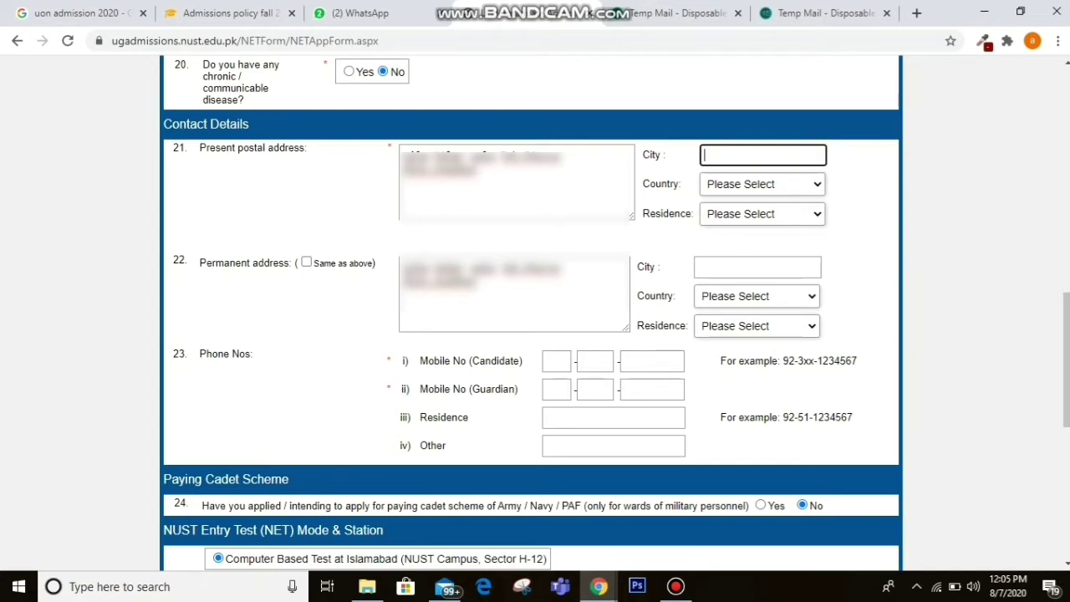
Give the present address its city, country Pakistan and residence type Joint.
type("narowal")
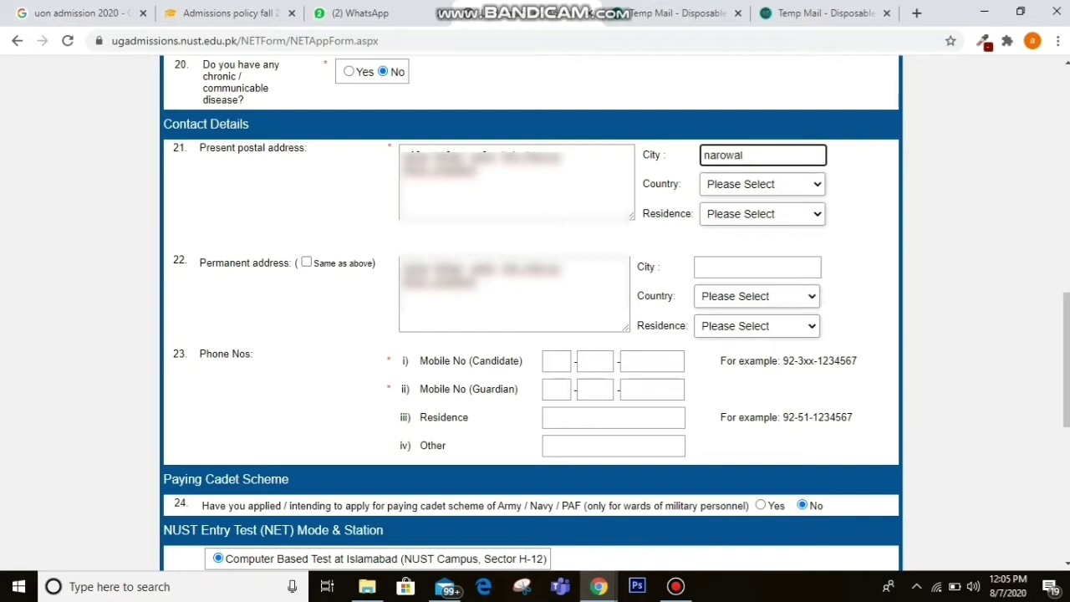
left_click(762, 184)
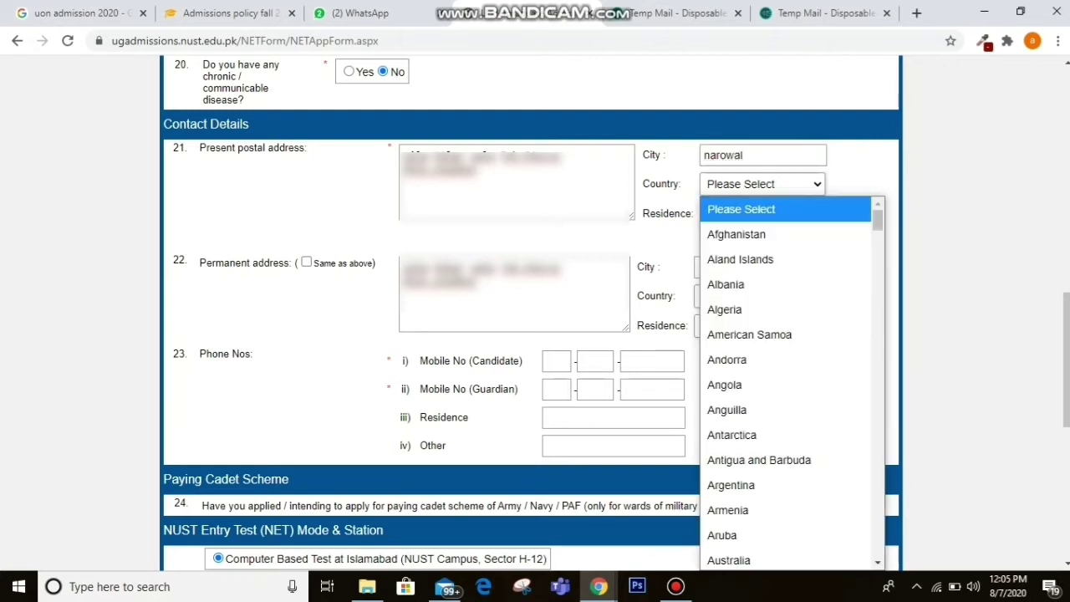
key("p")
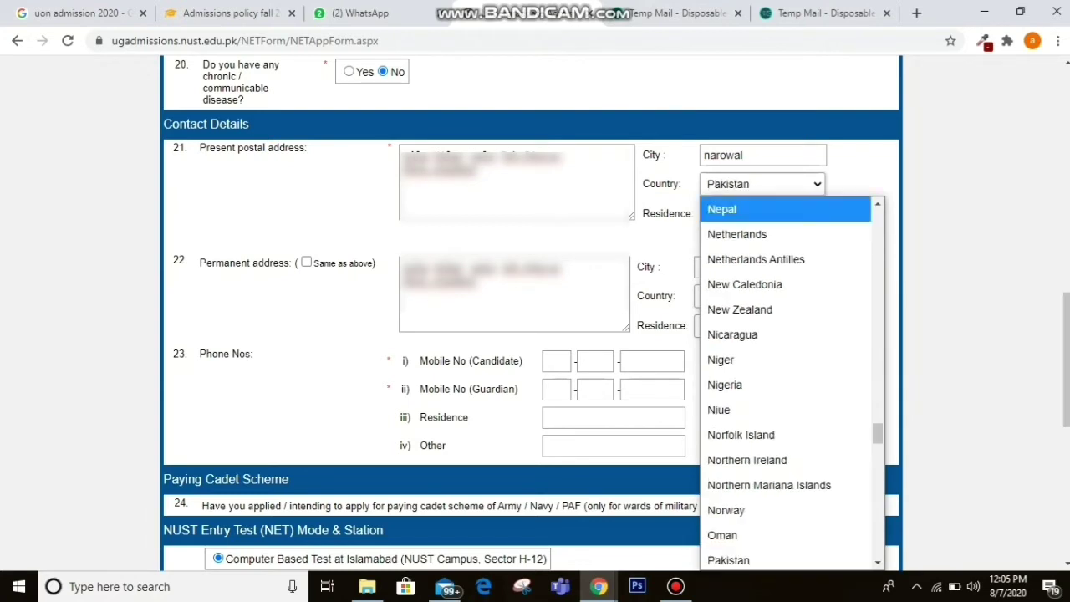
key("Return")
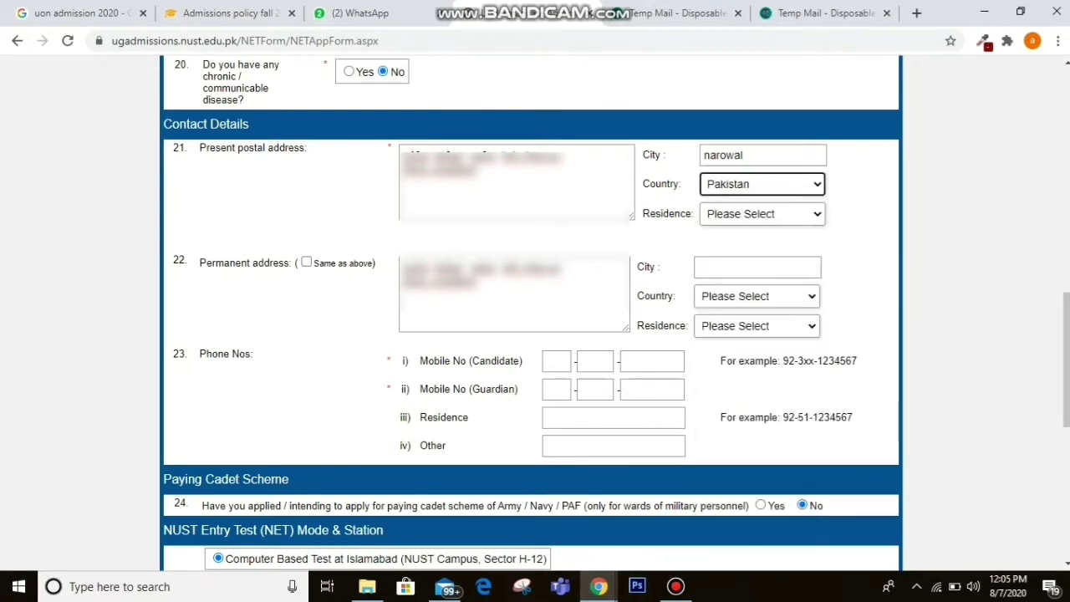
left_click(762, 214)
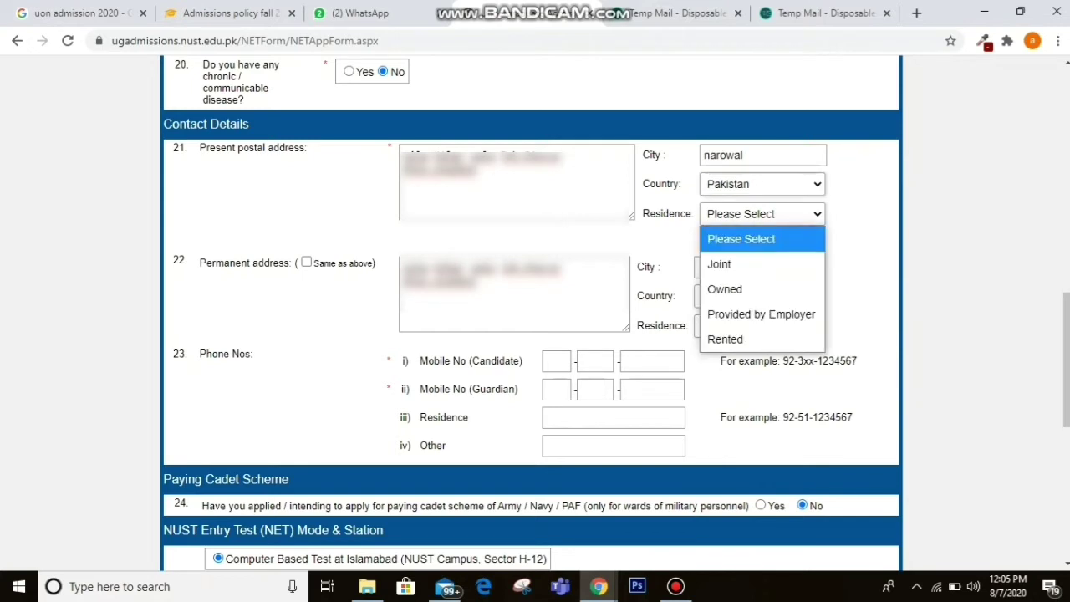
key("Down")
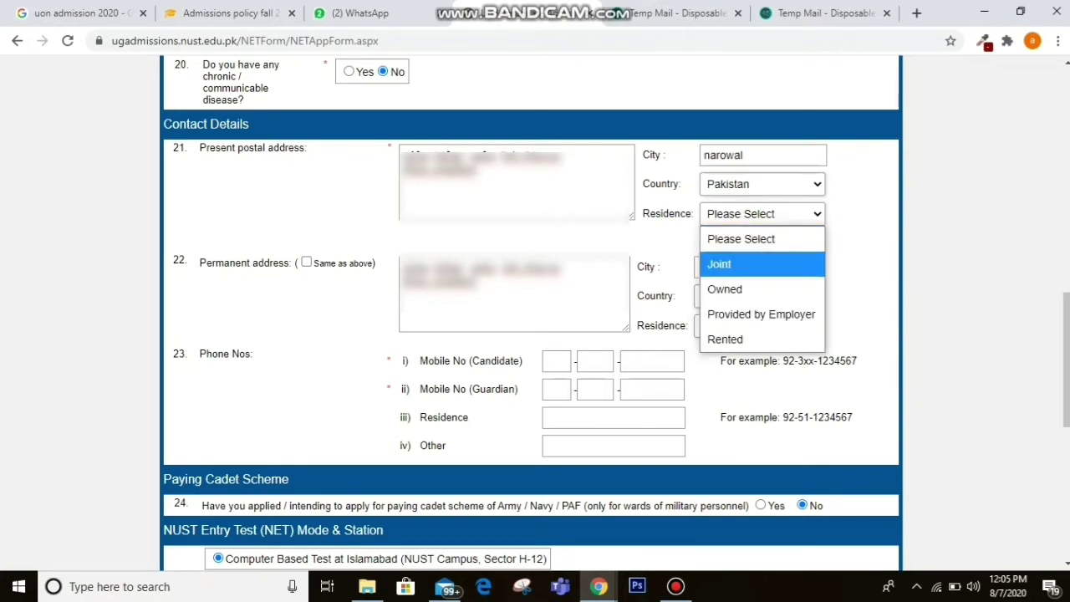
key("Down")
key("Down")
key("Up")
key("Up")
key("Down")
key("Down")
key("Up")
key("Up")
key("Return")
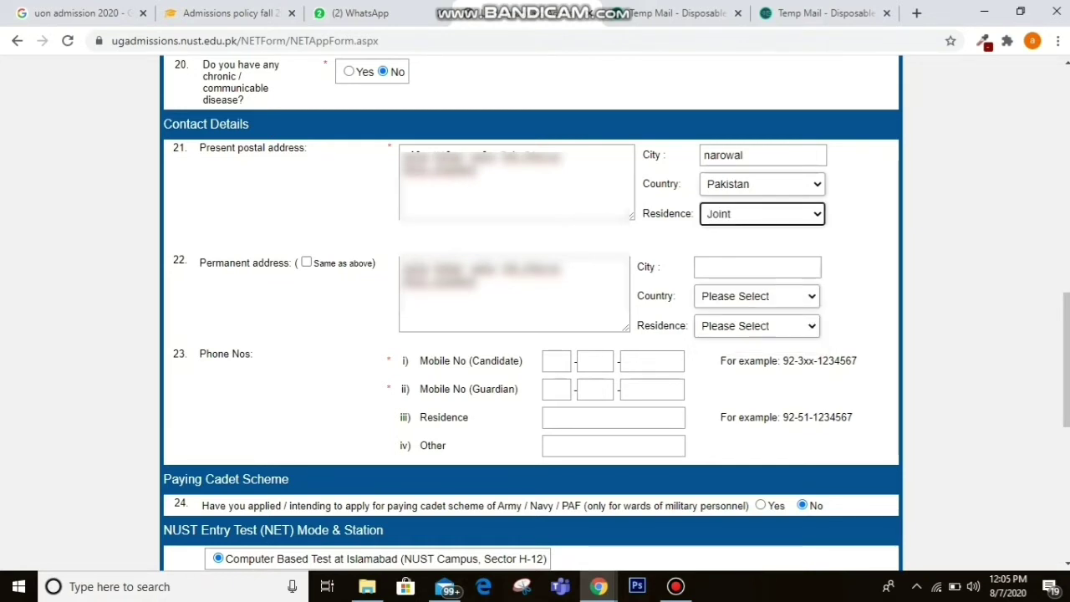
Give the permanent address the same city, country Pakistan and residence type Joint.
left_click(757, 267)
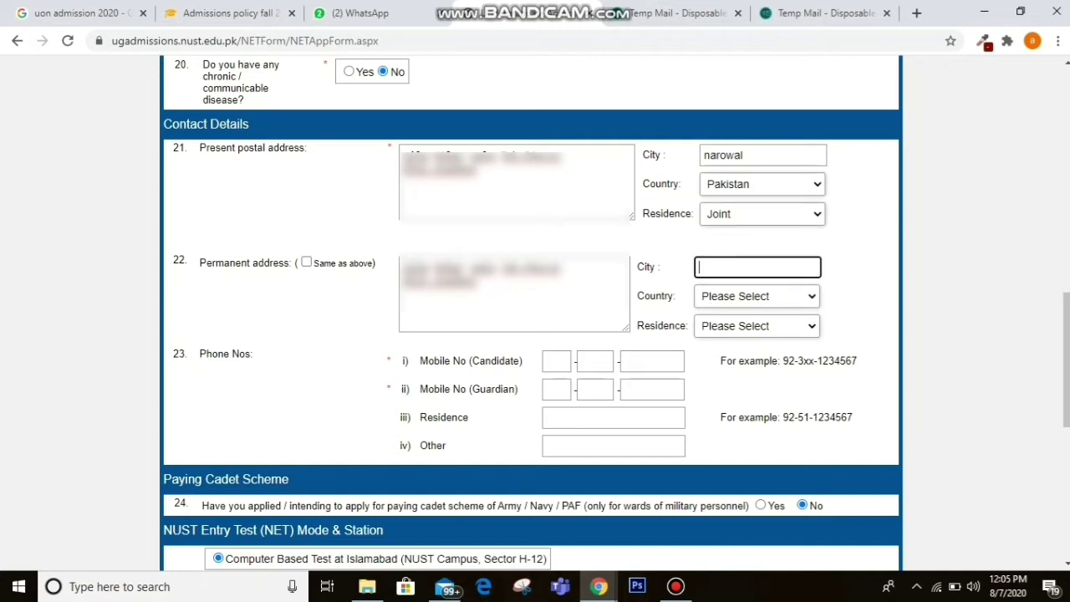
type("narowal")
left_click(756, 296)
key("p")
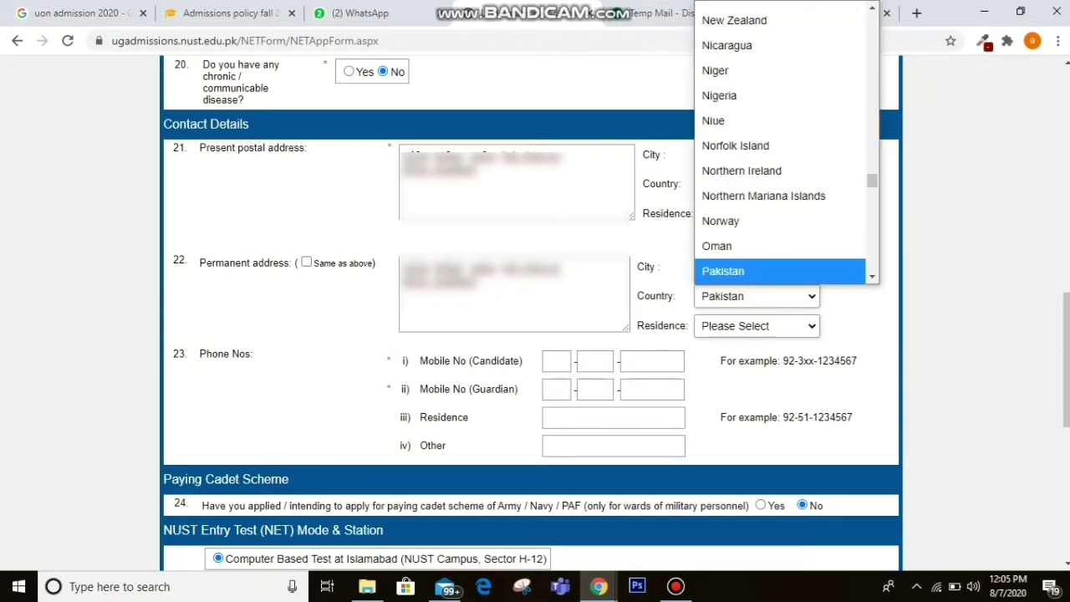
key("Return")
left_click(757, 326)
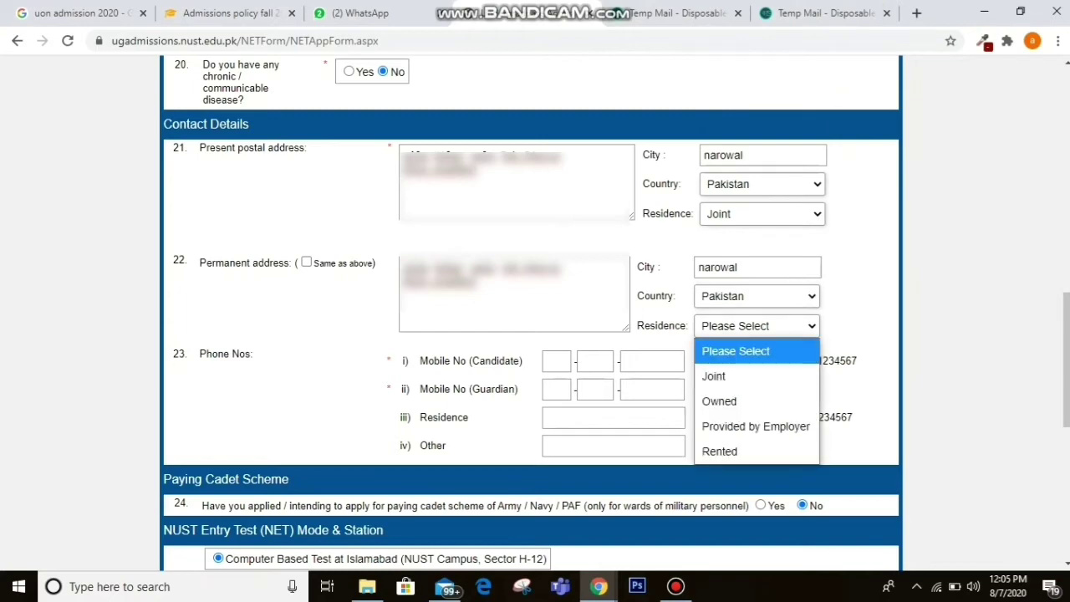
key("Down")
key("Return")
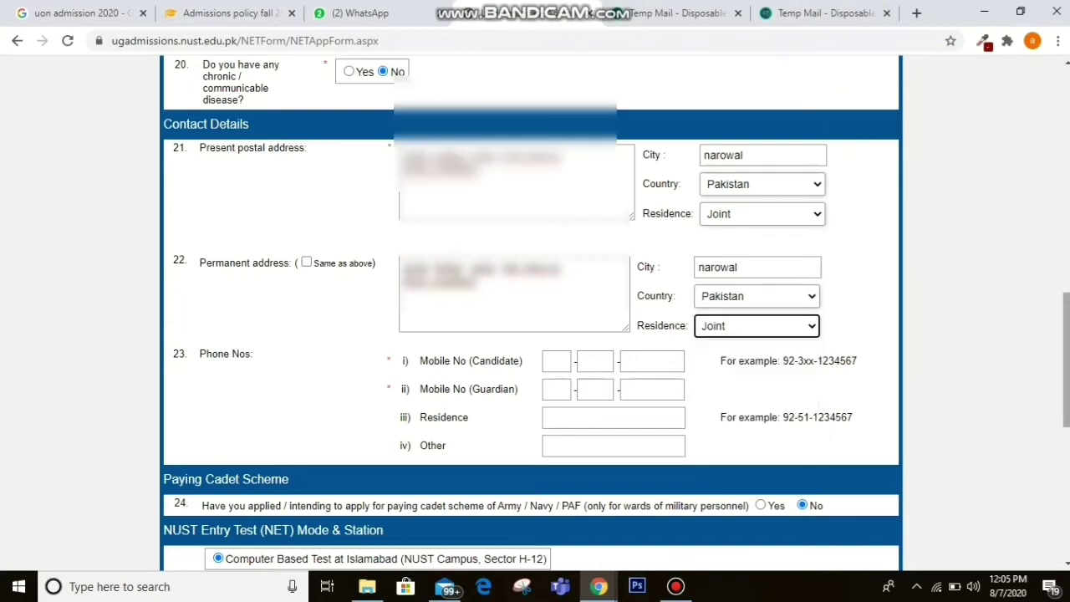
scroll(531, 313, "down", 3)
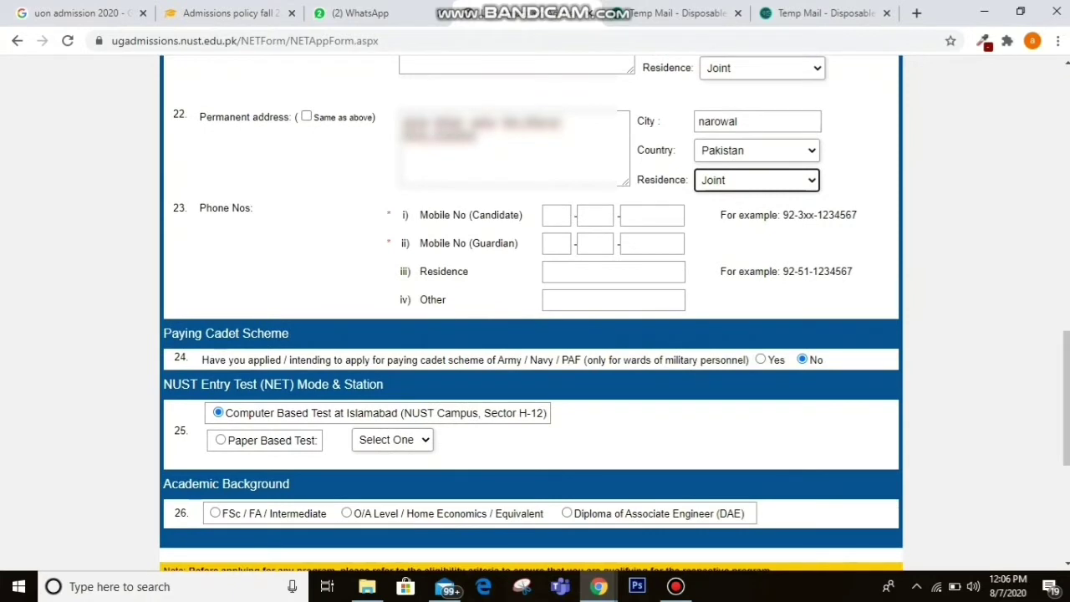
Enter the candidate's mobile number across its three parts.
key("Tab")
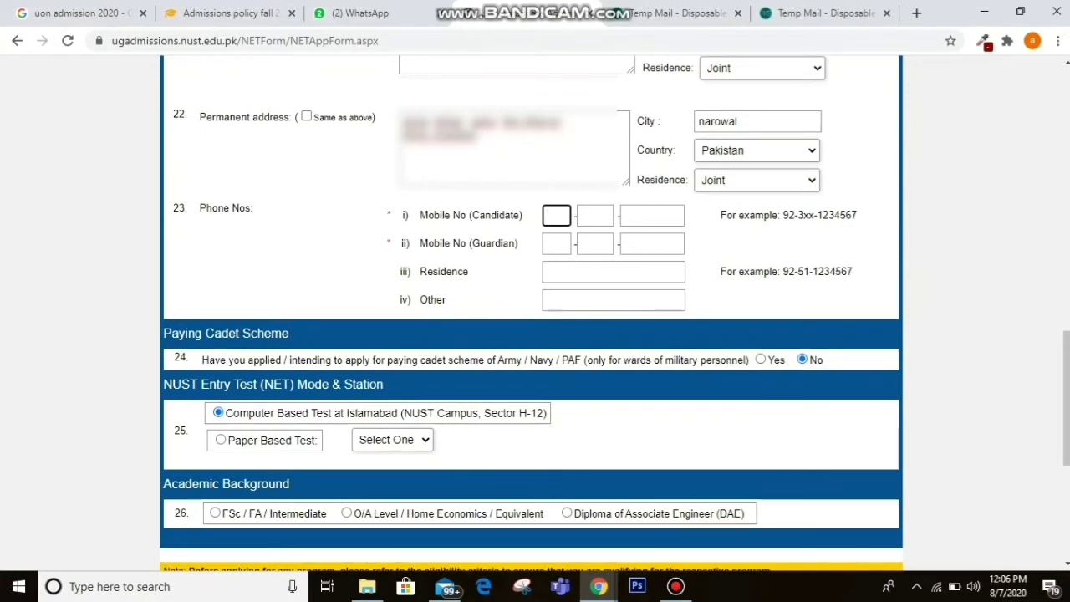
type("034")
key("BackSpace")
key("BackSpace")
key("BackSpace")
type("92-")
key("Return")
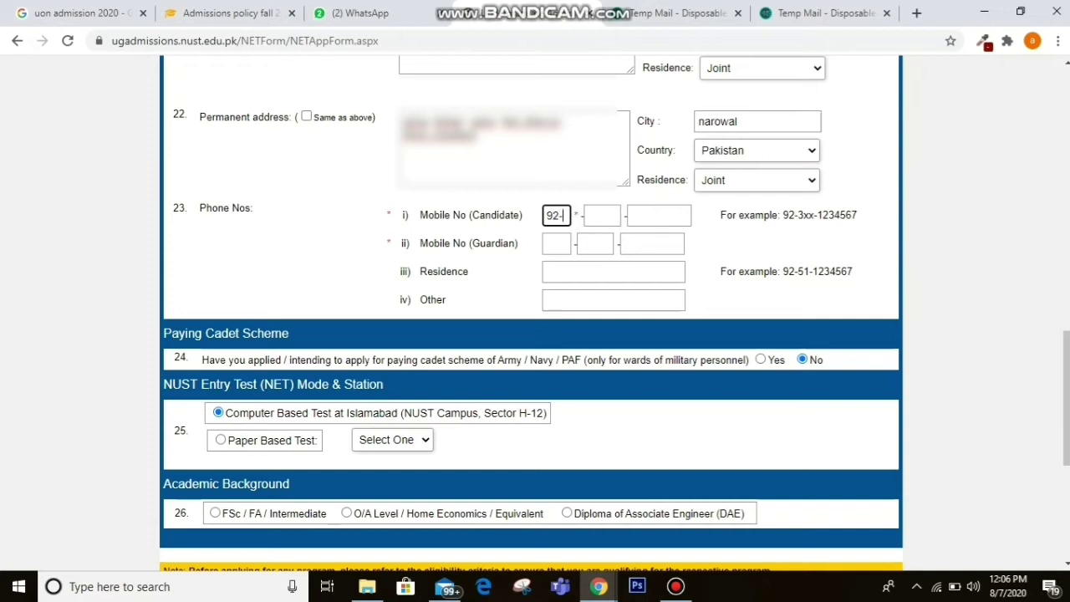
left_click(601, 216)
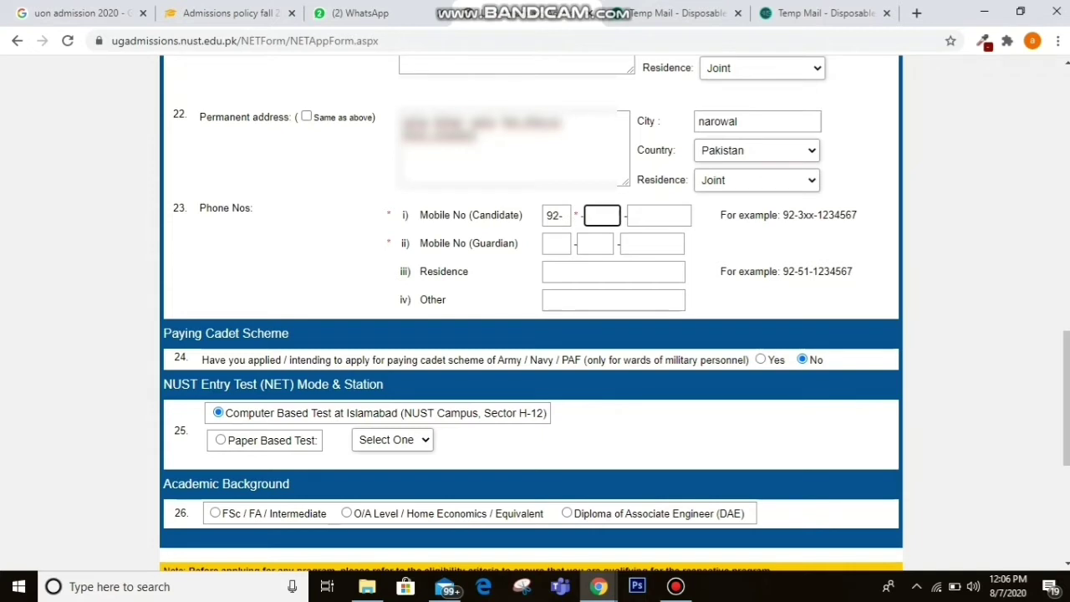
type("345")
left_click(659, 216)
type("1234567")
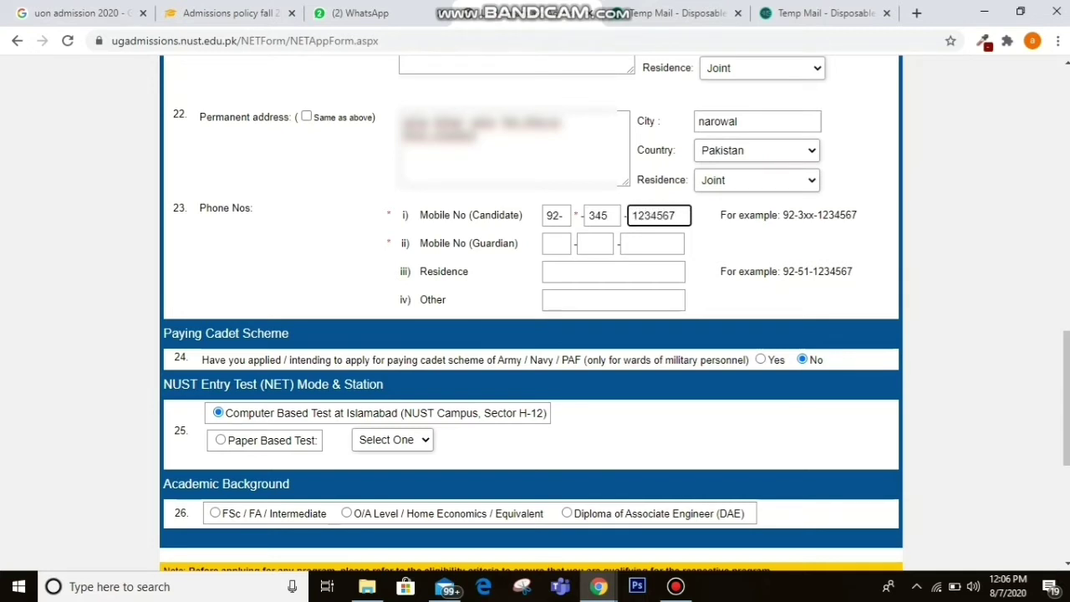
Enter the guardian's mobile number and record 'none' for the residence phone.
left_click(556, 243)
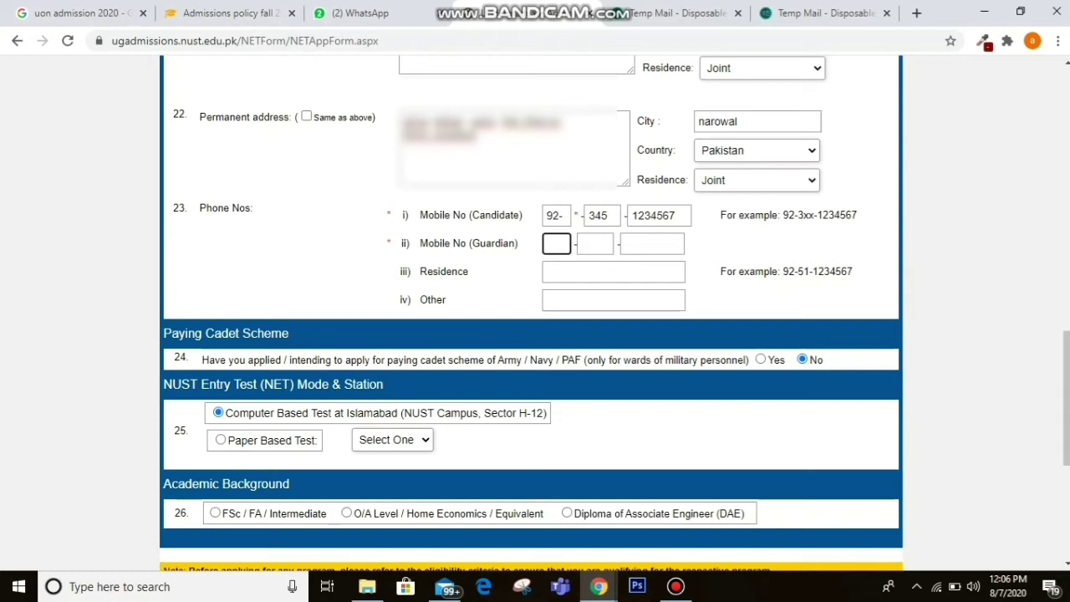
type("922")
key("BackSpace")
left_click(595, 243)
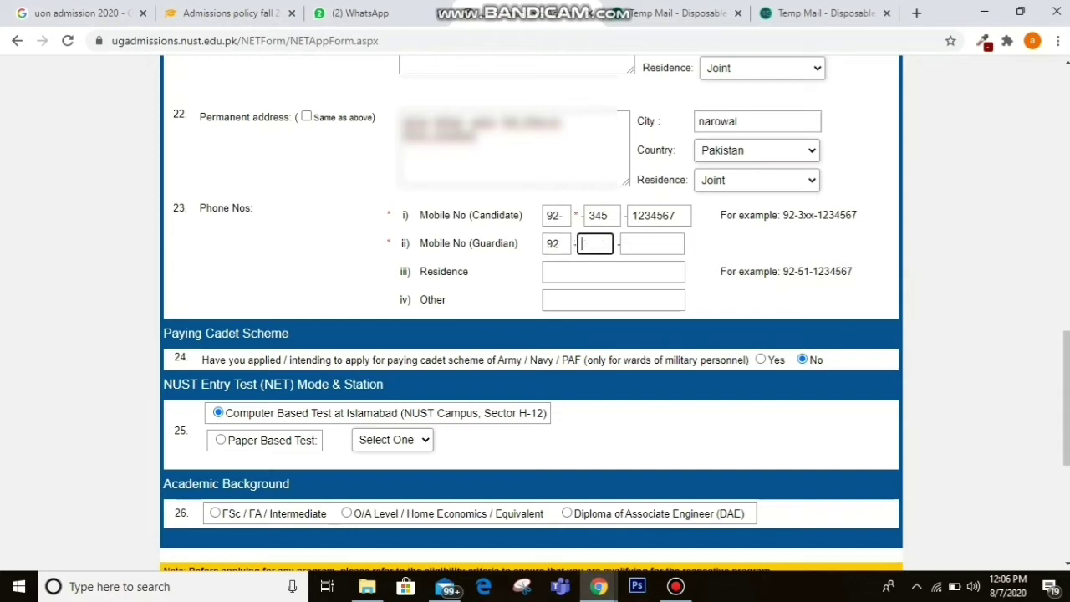
type("301")
left_click(652, 243)
type("1")
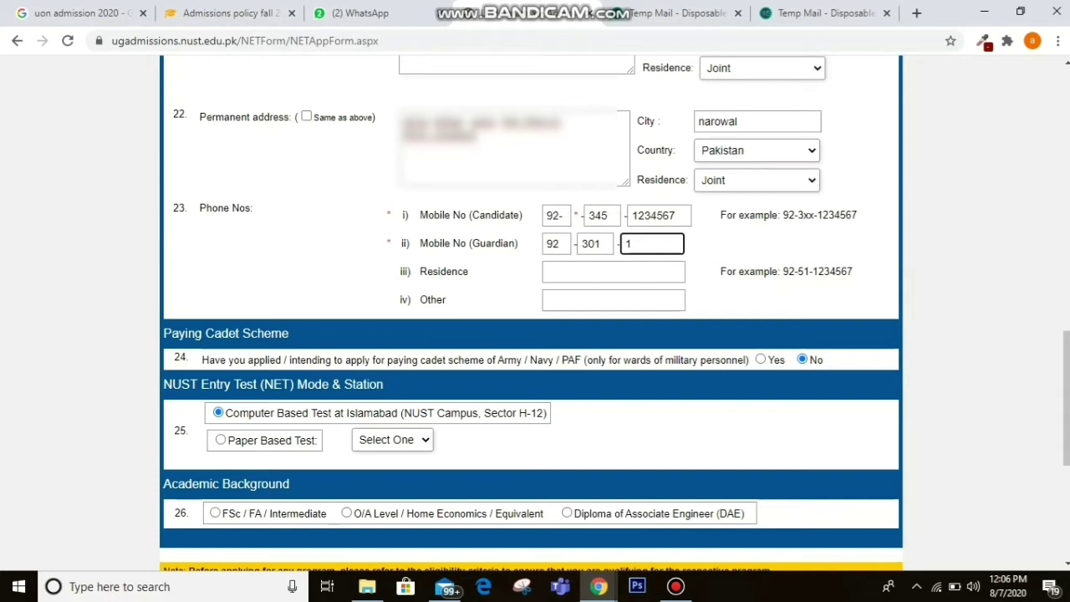
key("BackSpace")
type("7654321")
left_click(613, 272)
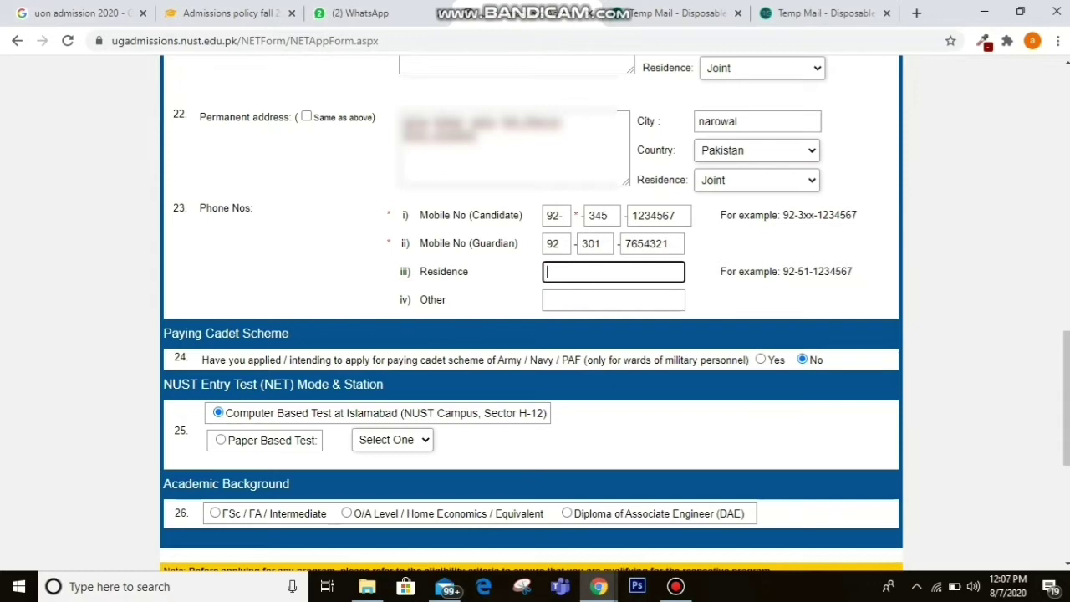
type("none")
left_click(613, 299)
type("none")
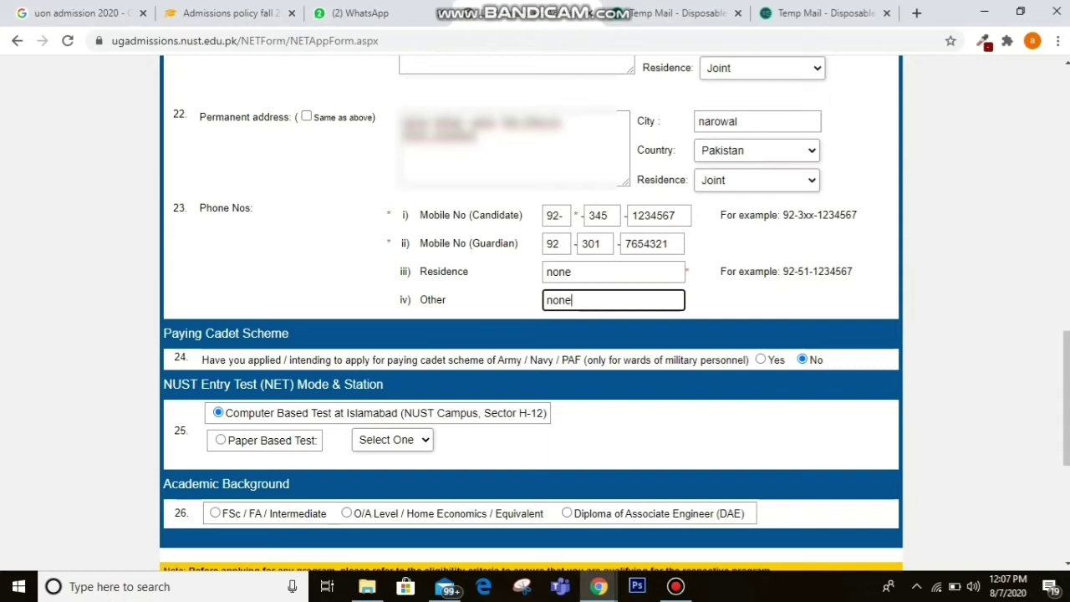
Select FSc / FA / Intermediate as academic background with the Pre-Engineering group.
scroll(531, 313, "down", 3)
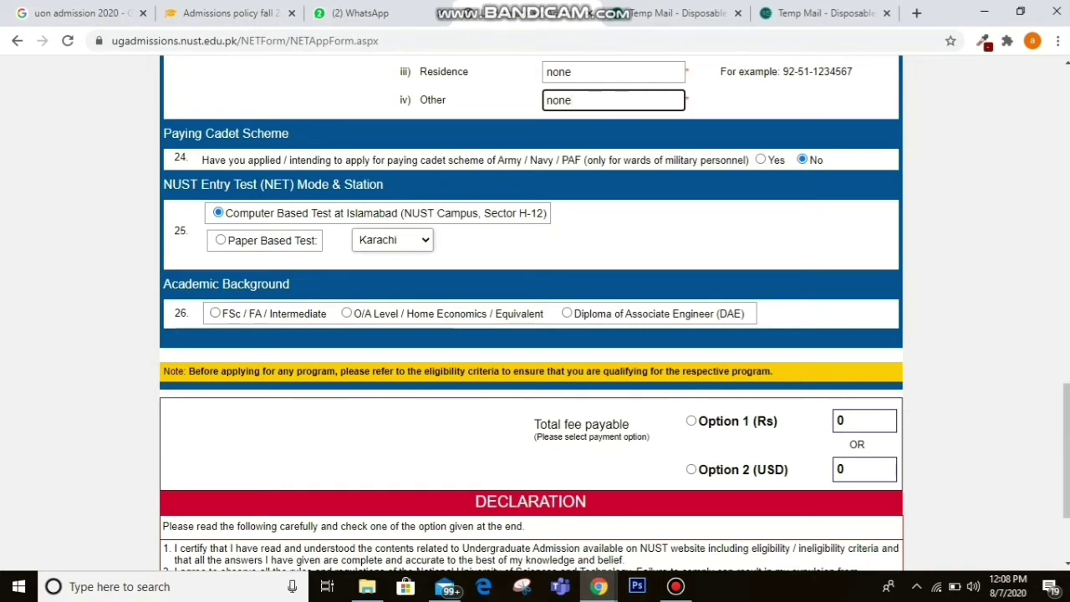
left_click(215, 313)
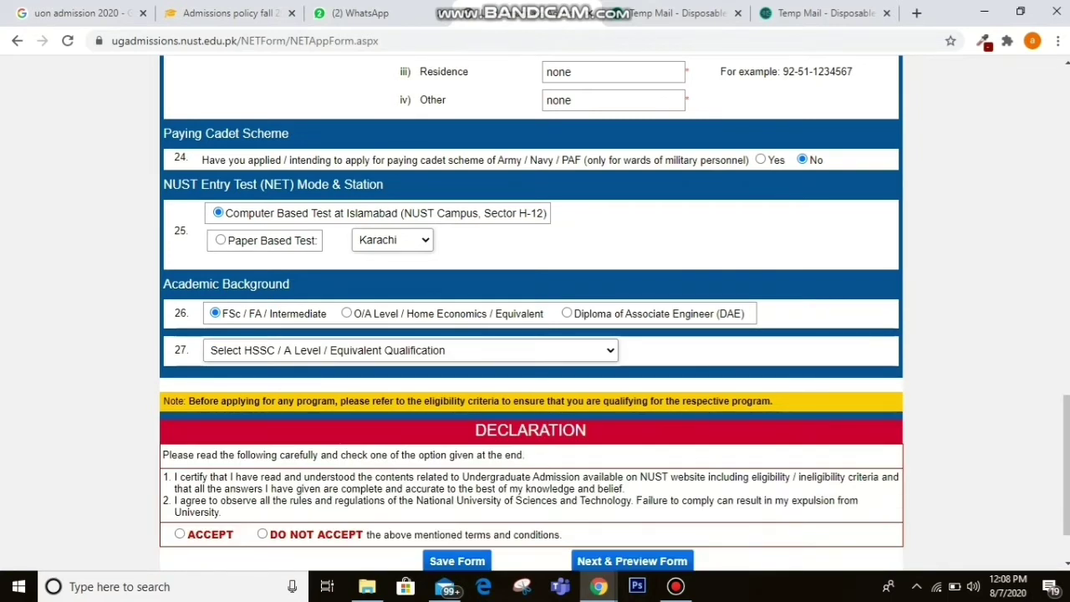
left_click(411, 350)
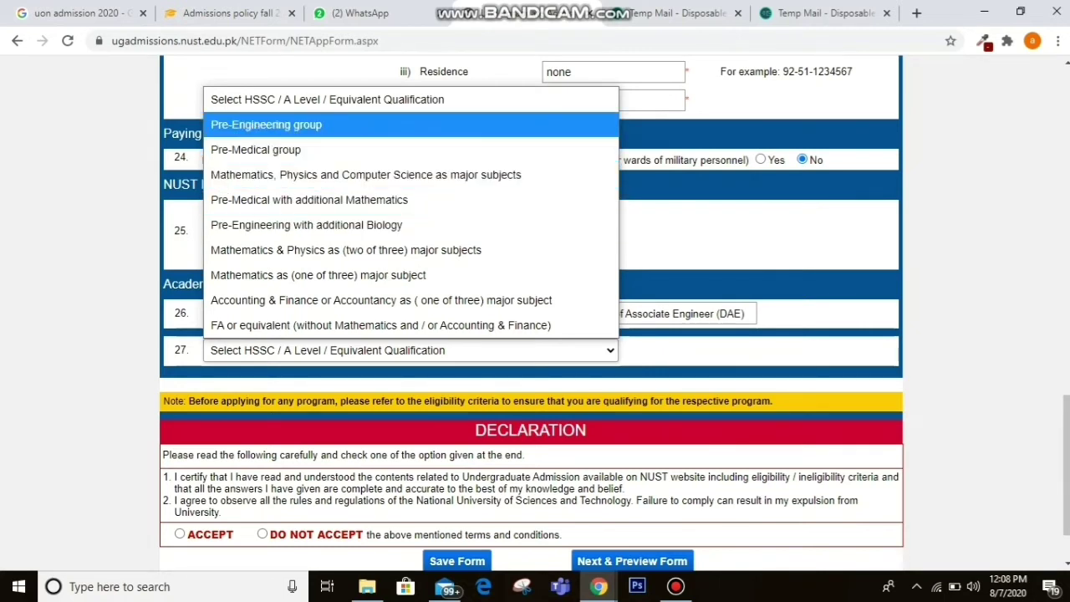
left_click(266, 124)
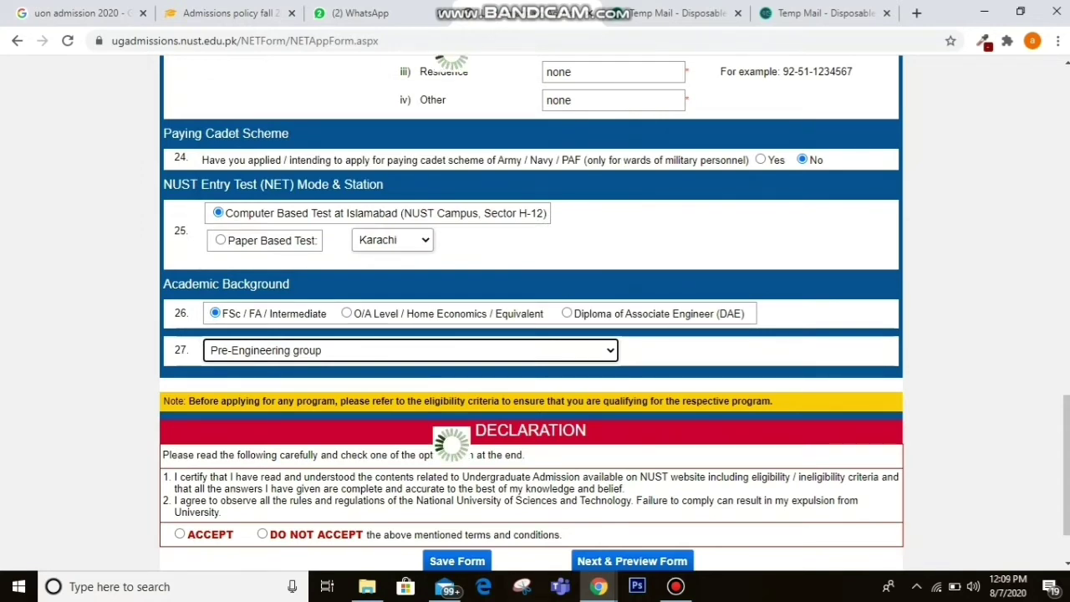
scroll(535, 334, "down", 1)
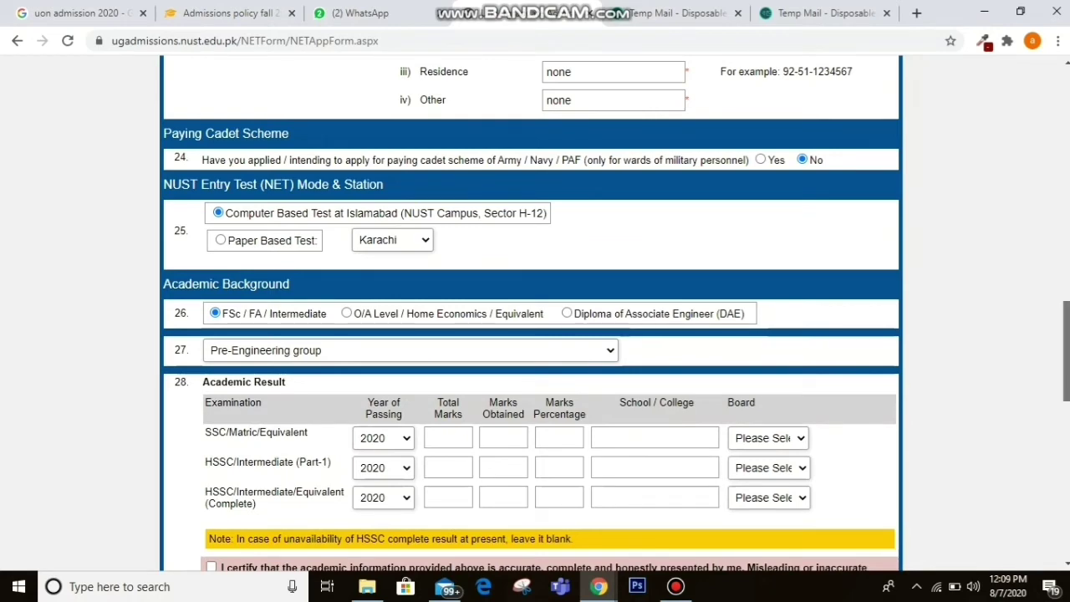
Set the SSC row to passing year 2017 with 950 of 1100 marks.
scroll(535, 334, "down", 2)
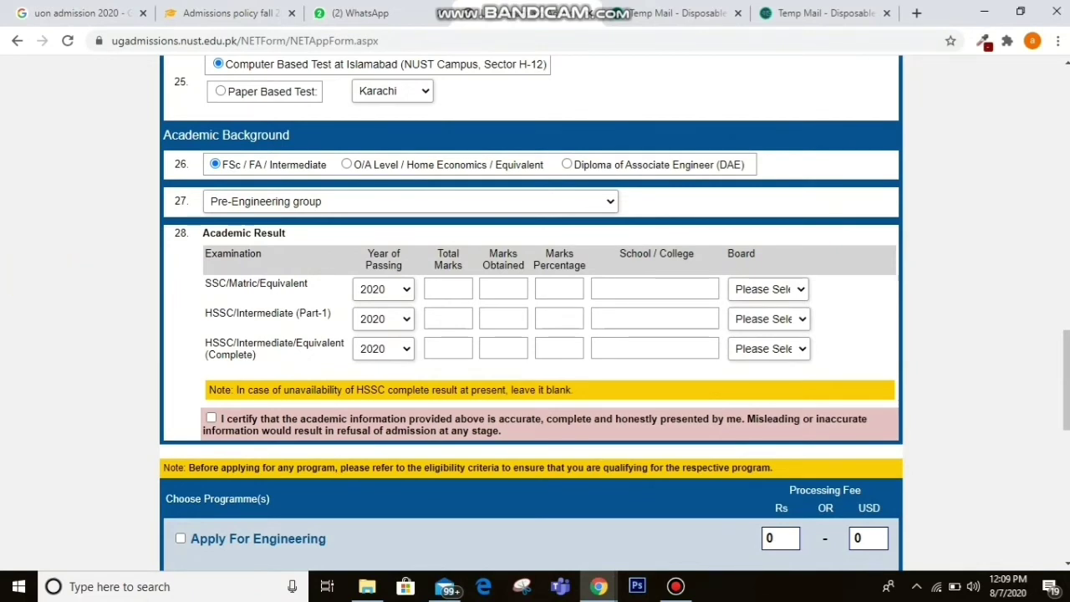
left_click(383, 289)
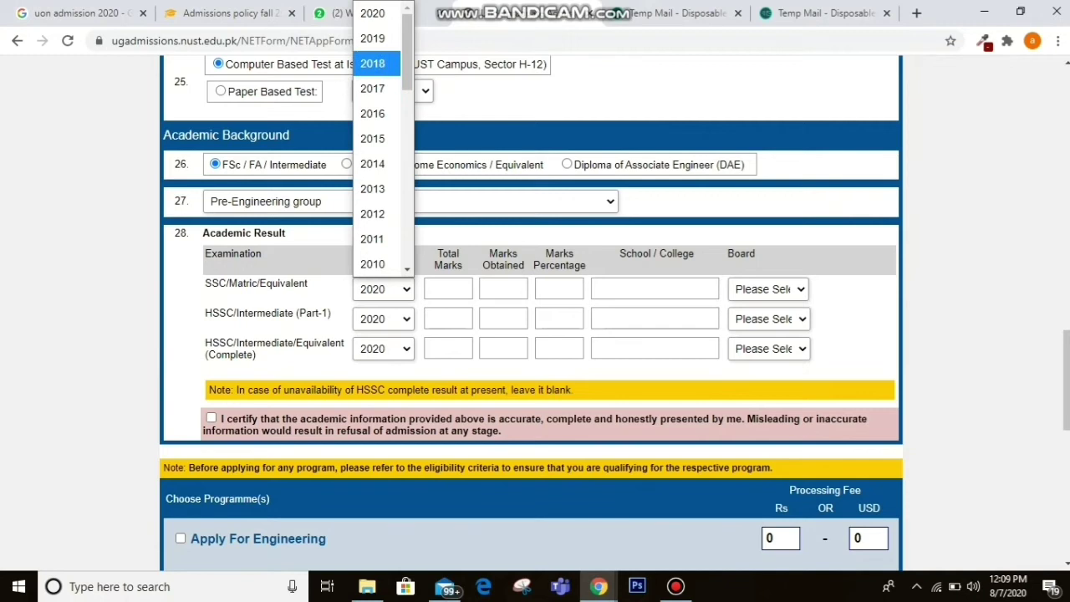
left_click(373, 64)
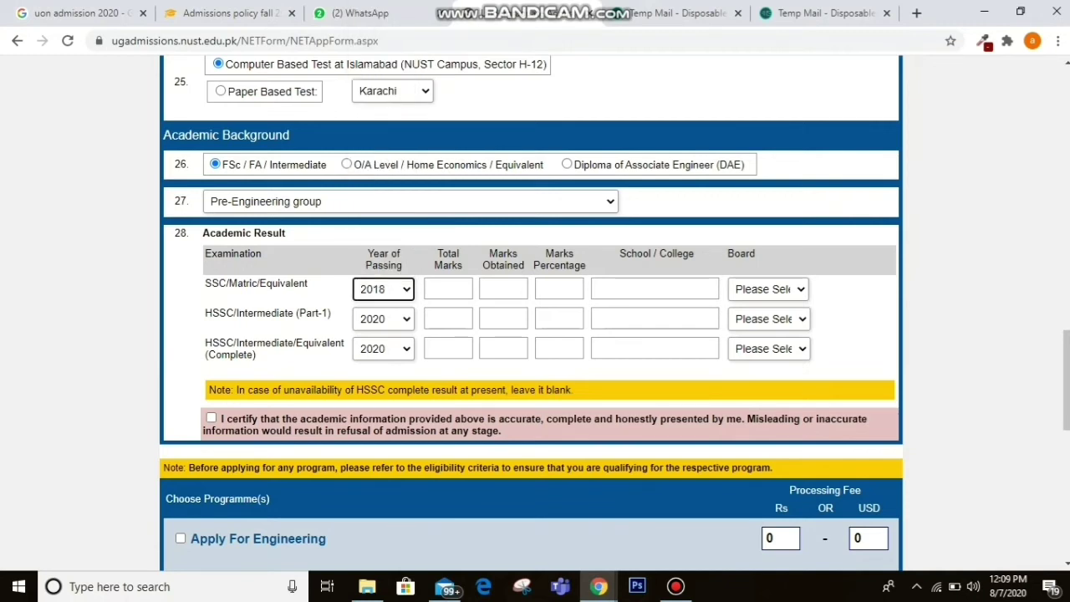
left_click(383, 288)
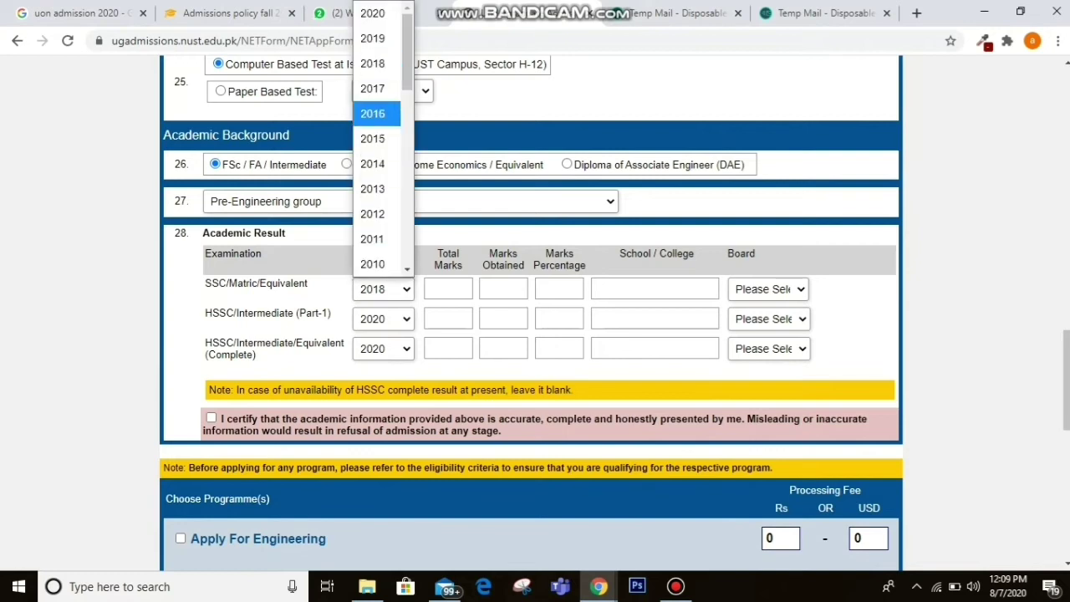
key("Return")
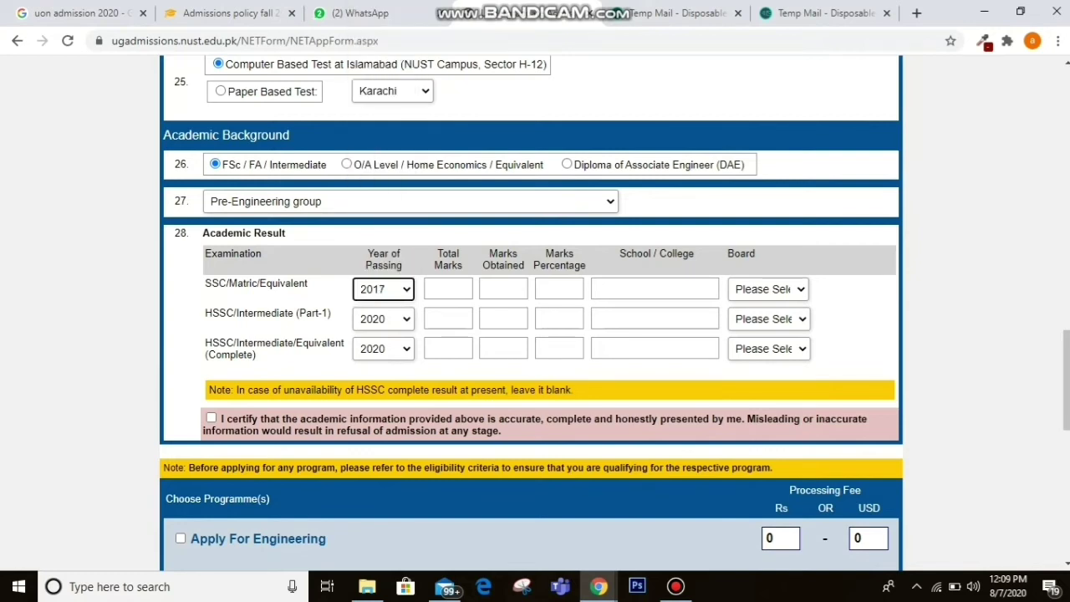
left_click(448, 288)
type("11")
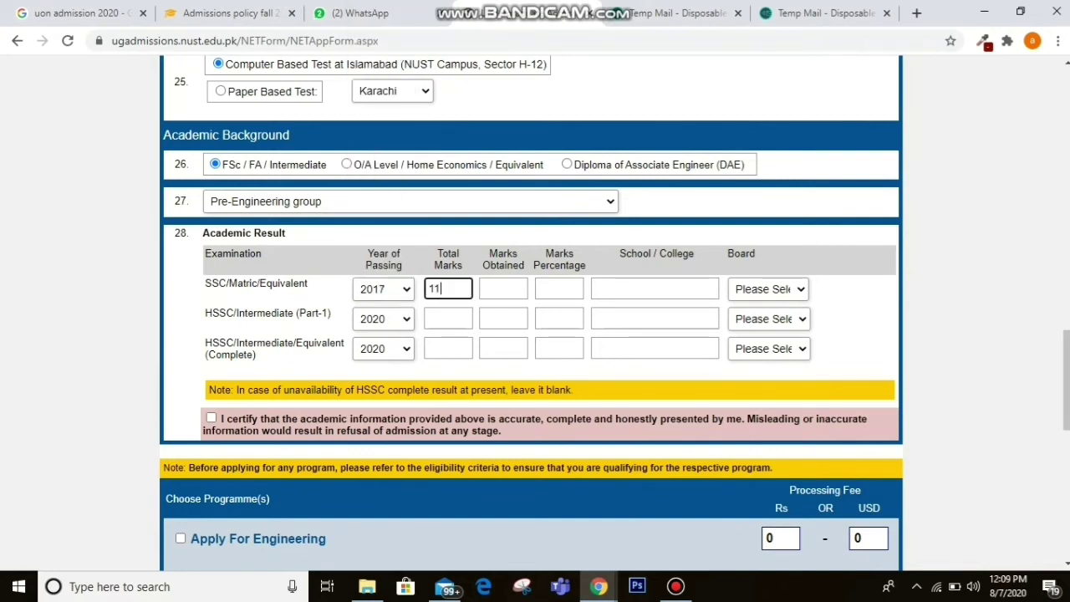
type("00")
key("Tab")
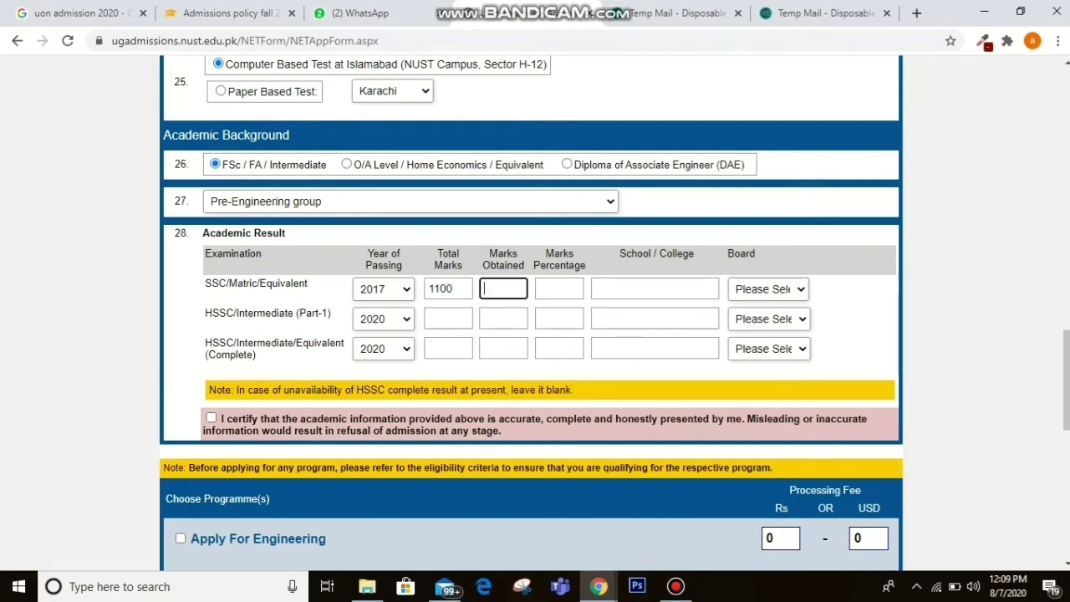
type("453")
key("BackSpace")
key("BackSpace")
key("BackSpace")
type("950")
key("Tab")
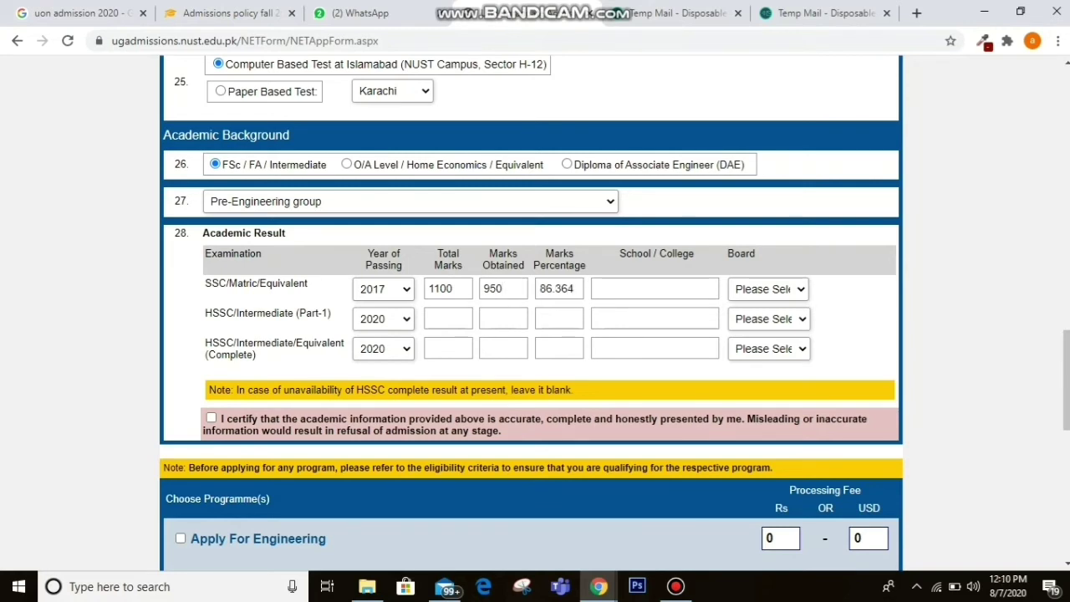
Enter the SSC school name 'al faridmislamiv model school' and choose Gujranwala Board.
left_click(655, 289)
type("a")
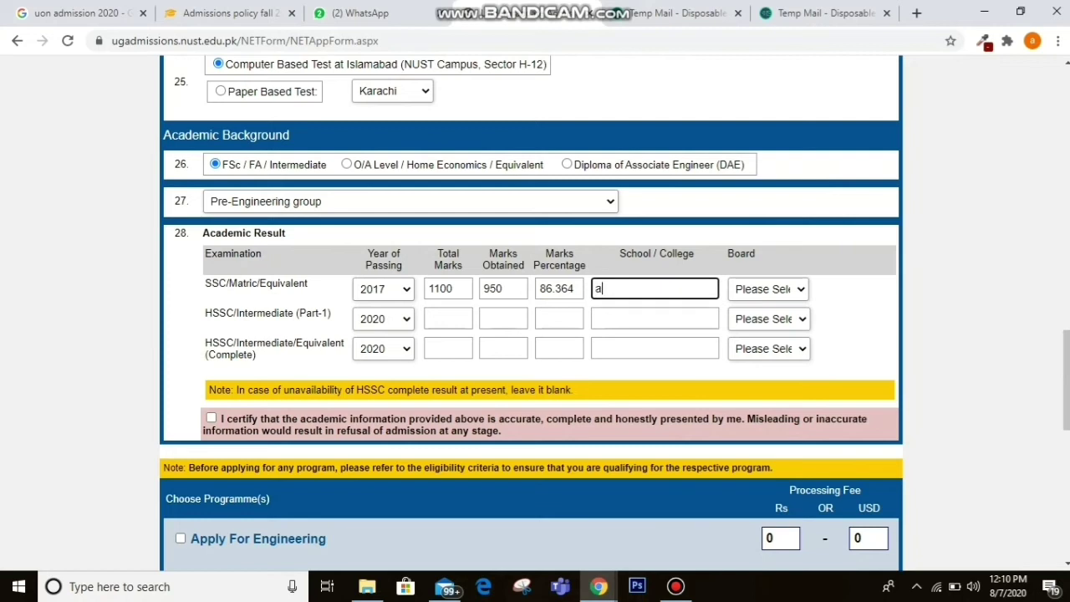
type("l faridmislamiv mo")
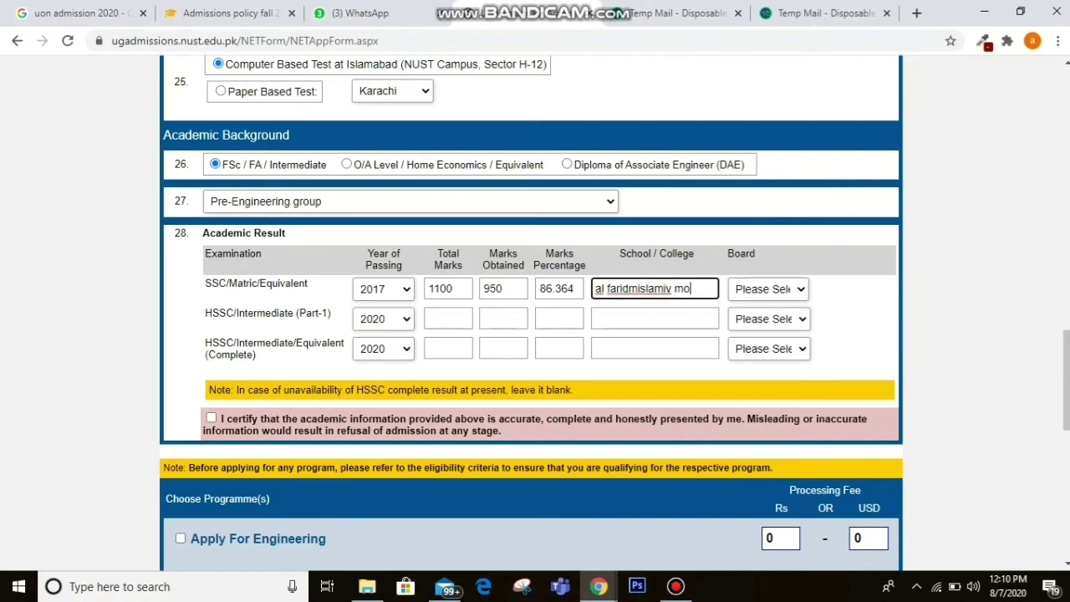
type("del school")
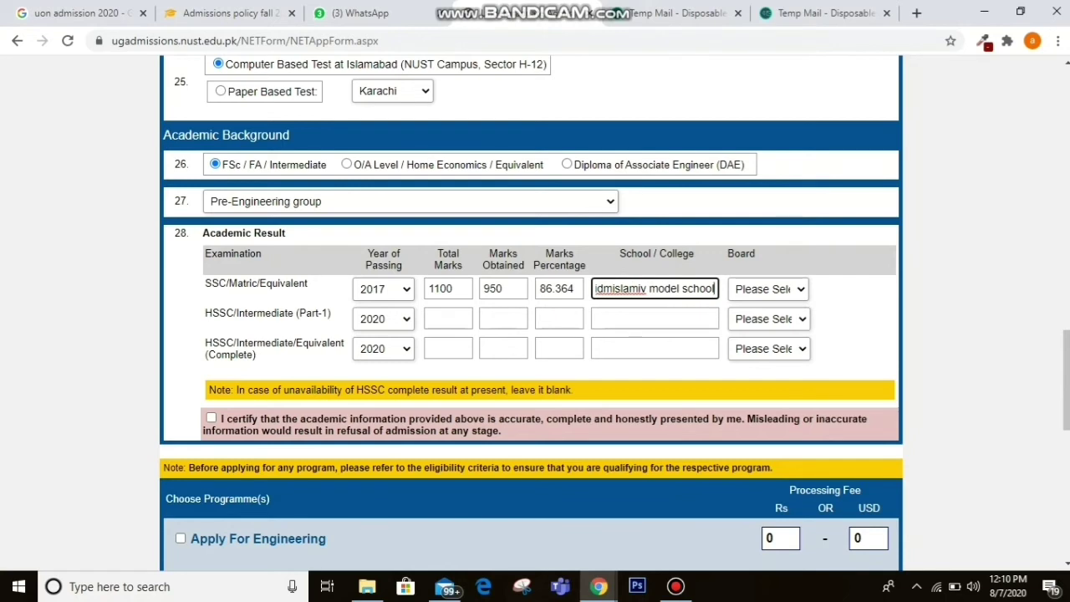
left_click(768, 289)
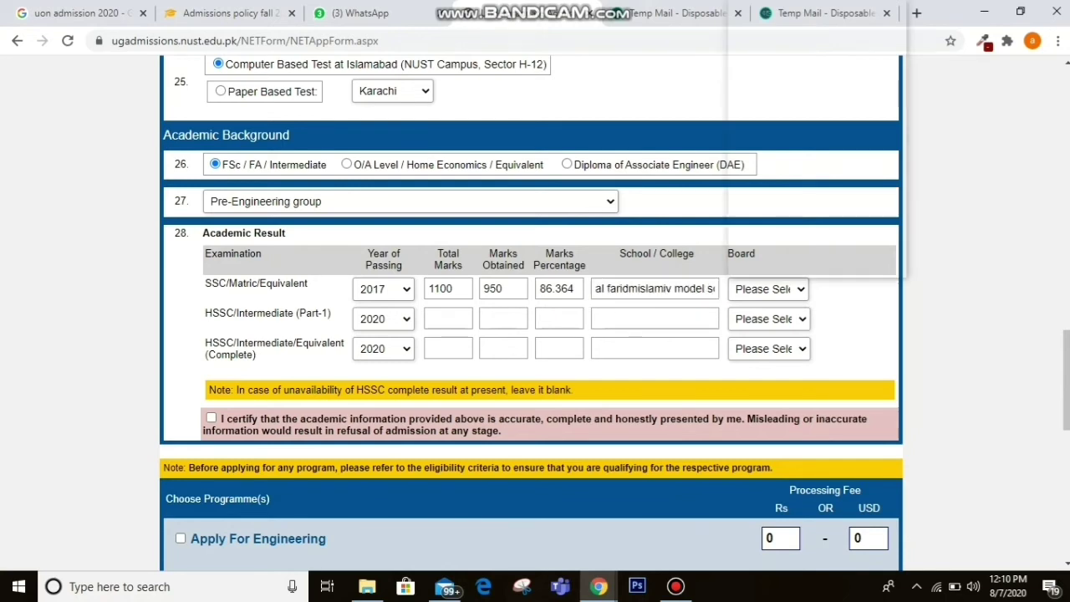
key("Up")
key("Up")
key("Up")
key("Up")
key("Up")
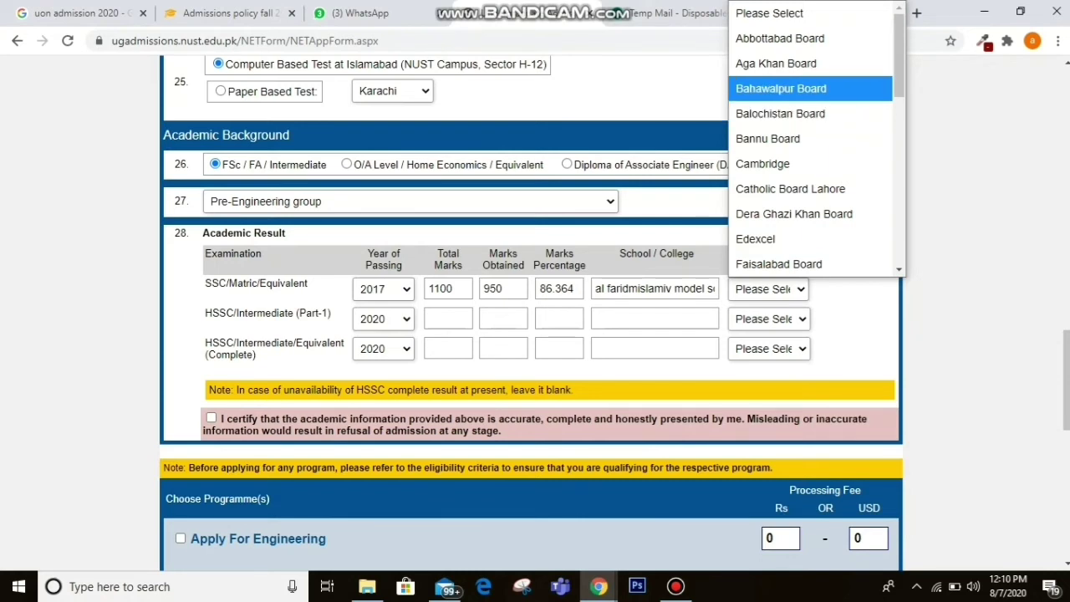
key("g")
key("d")
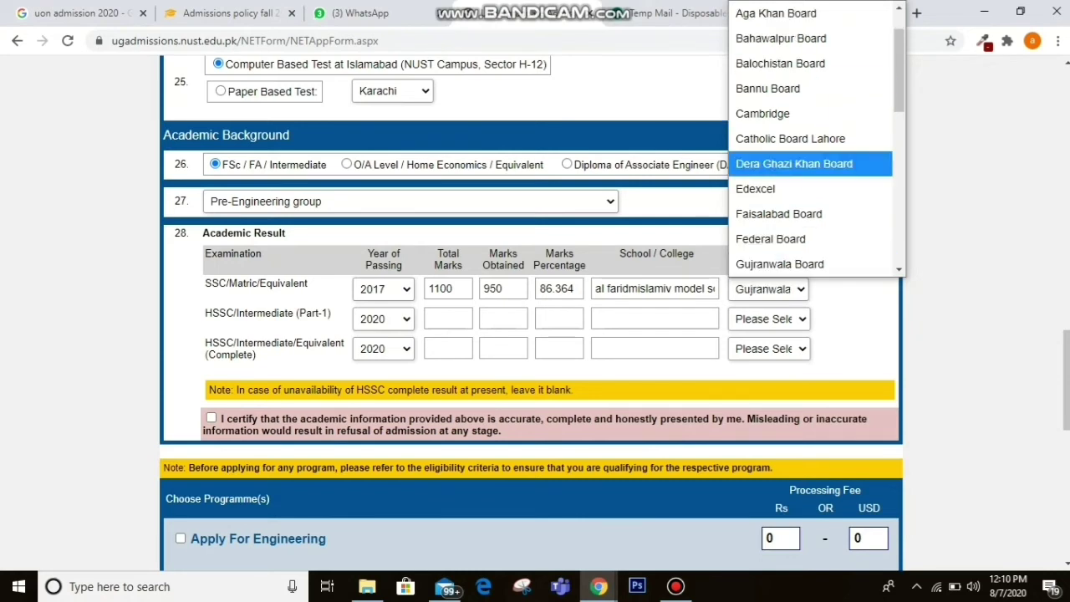
key("Down")
key("Down")
key("Down")
key("Down")
key("Return")
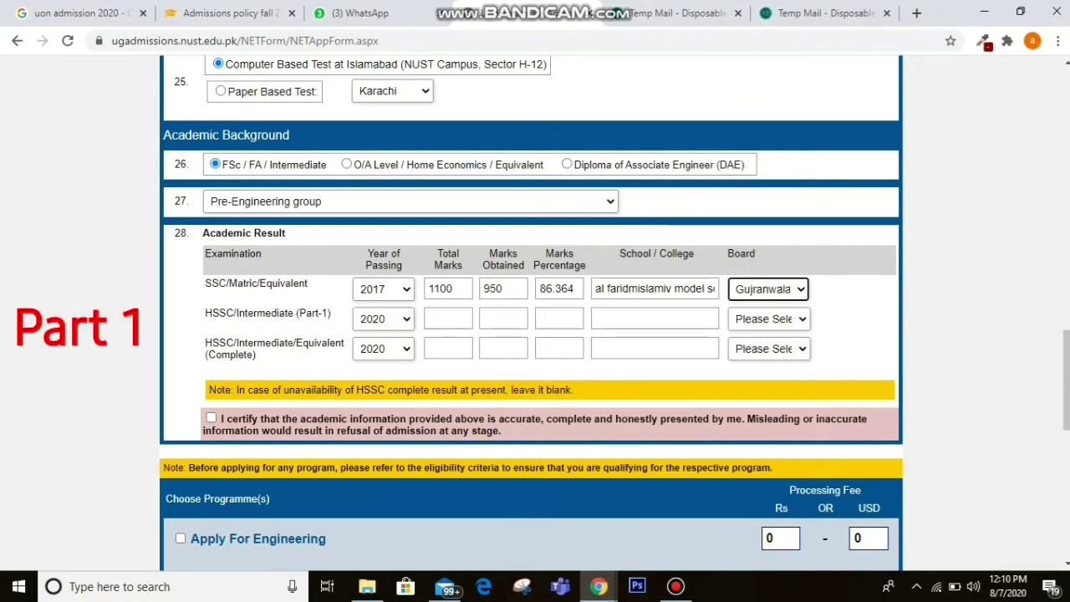
key("Tab")
key("alt+Down")
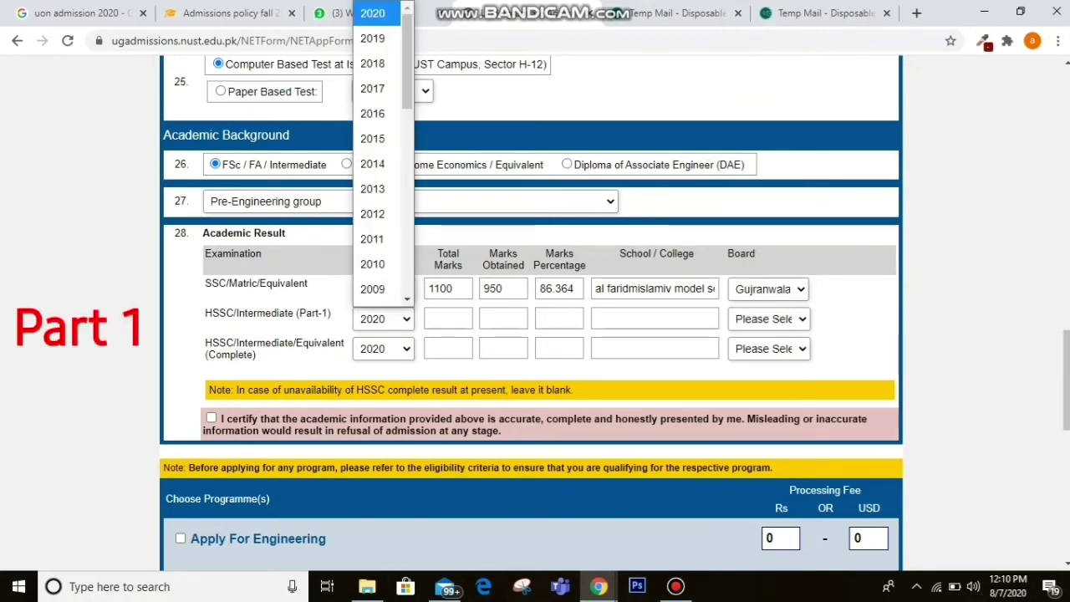
Set the HSSC Part-1 year of passing to 2018.
key("2")
key("0")
key("1")
key("1")
key("Up")
key("Up")
key("Down")
key("Down")
key("Down")
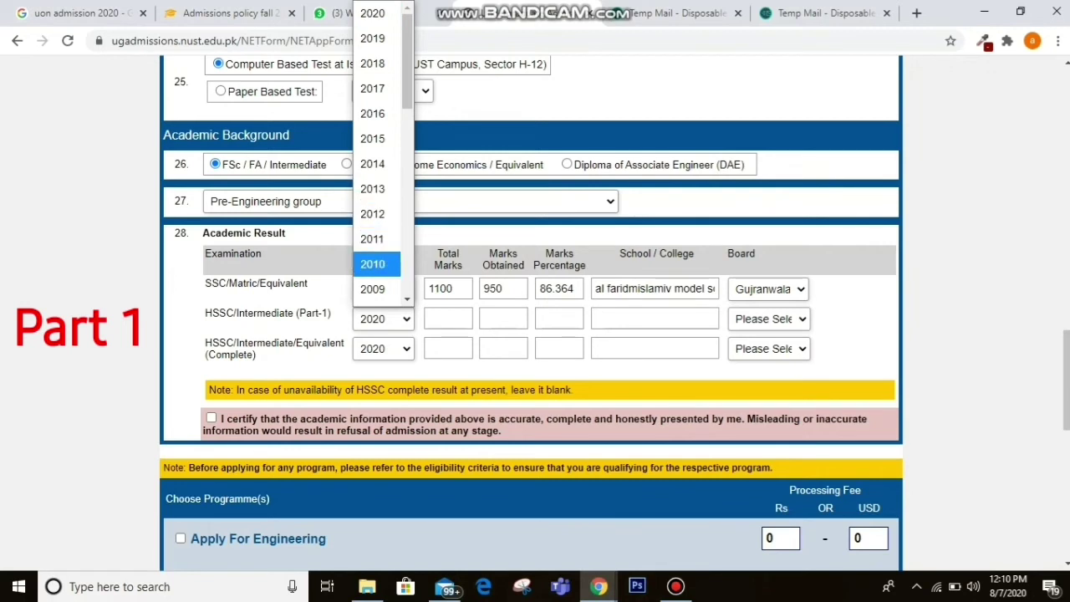
key("Down")
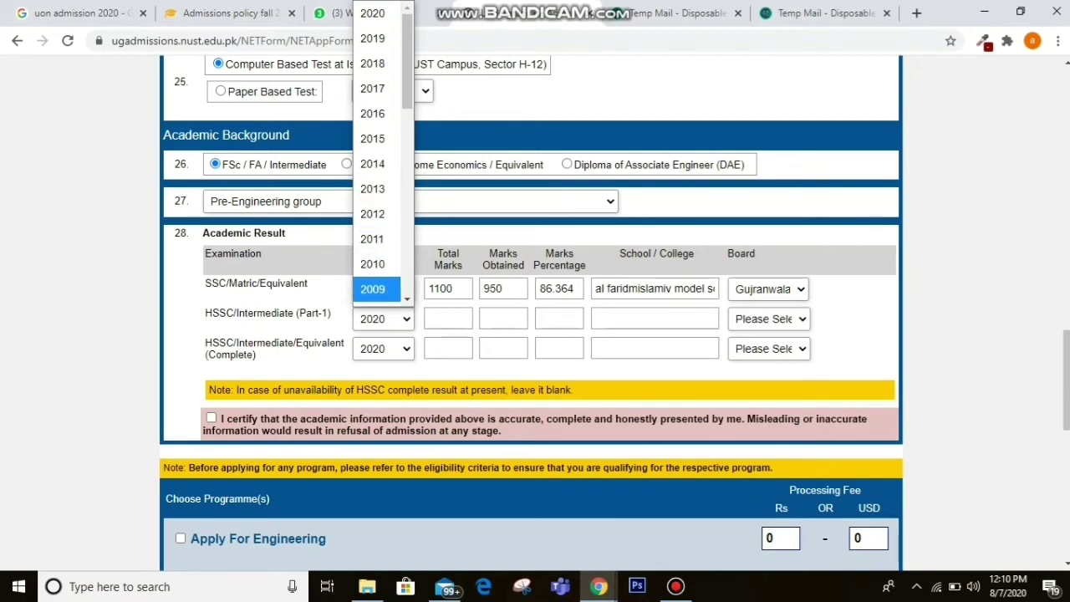
key("Up")
key("Up")
key("Up")
key("Up")
key("Up")
key("Up")
key("Up")
key("Up")
key("Up")
key("Up")
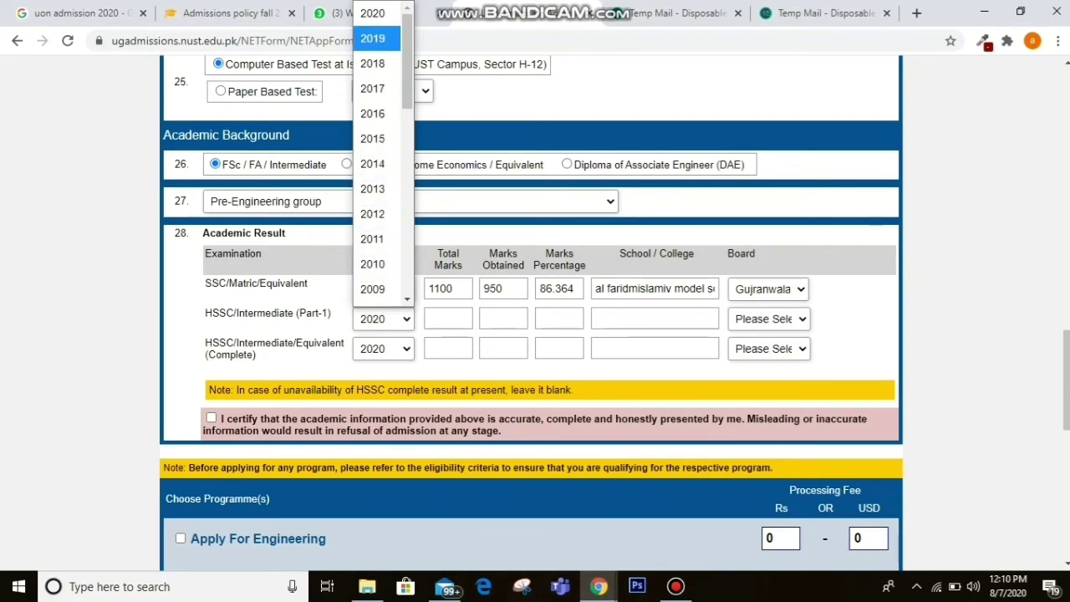
key("Down")
key("Return")
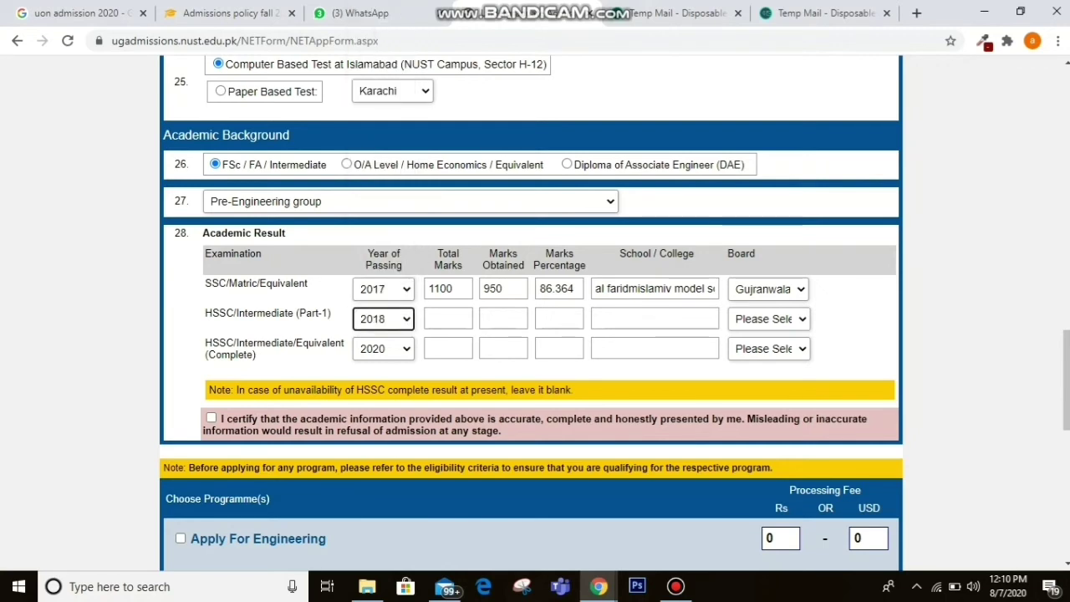
Enter Part-1 marks 453 of 520, school 'al farid islamic' and Gujranwala Board.
left_click(448, 319)
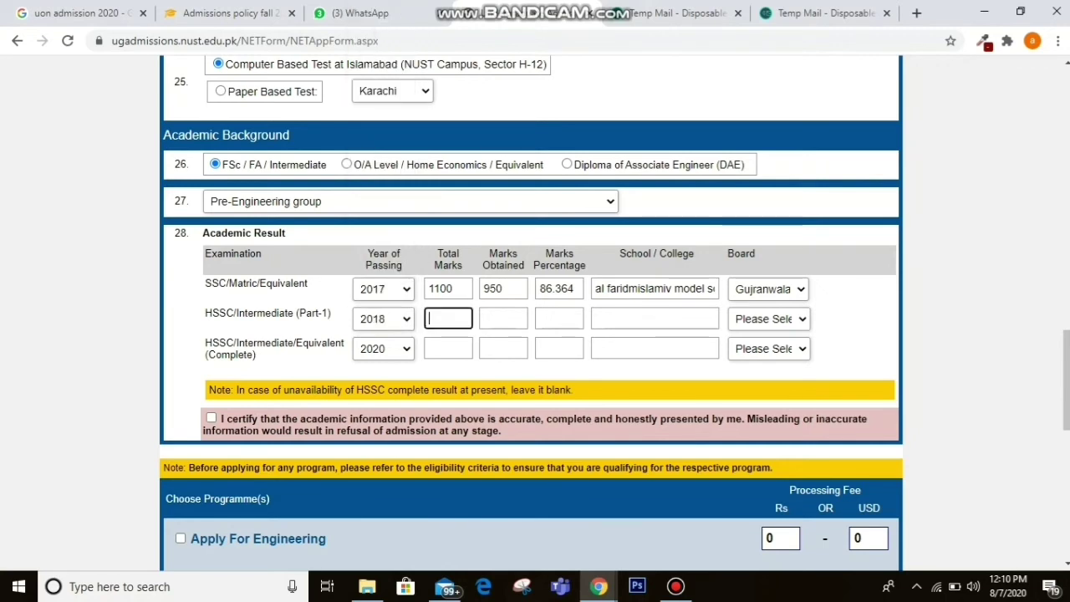
type("520")
key("Tab")
type("453")
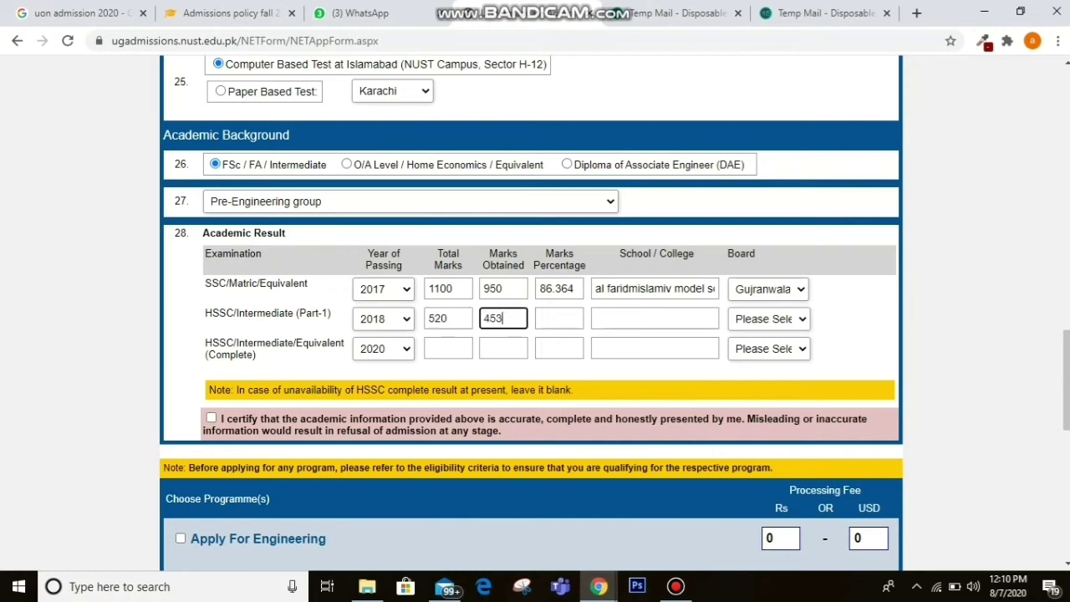
key("Tab")
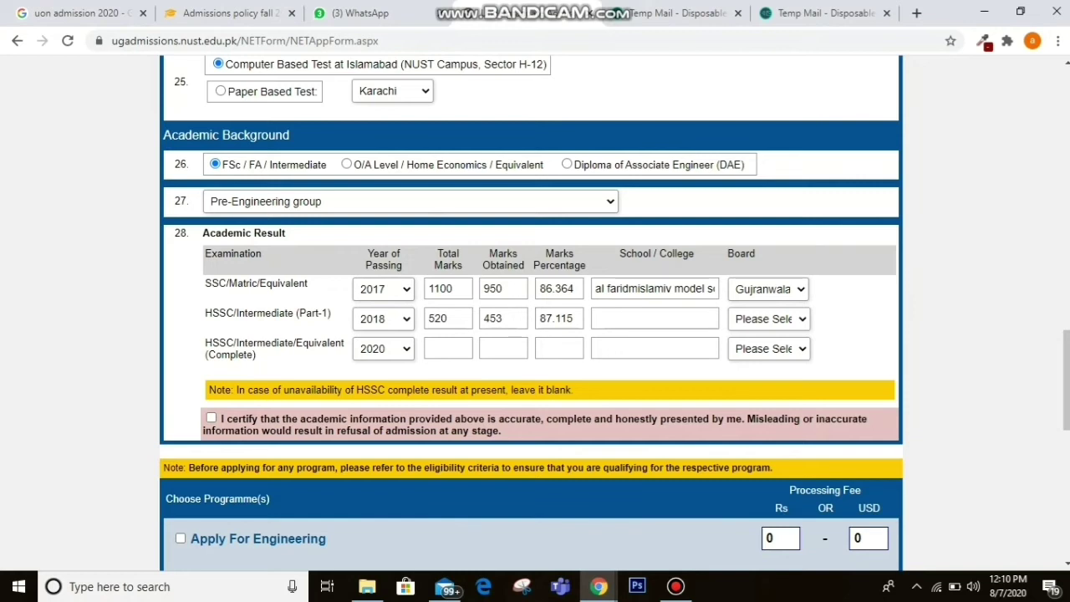
key("Tab")
type("al")
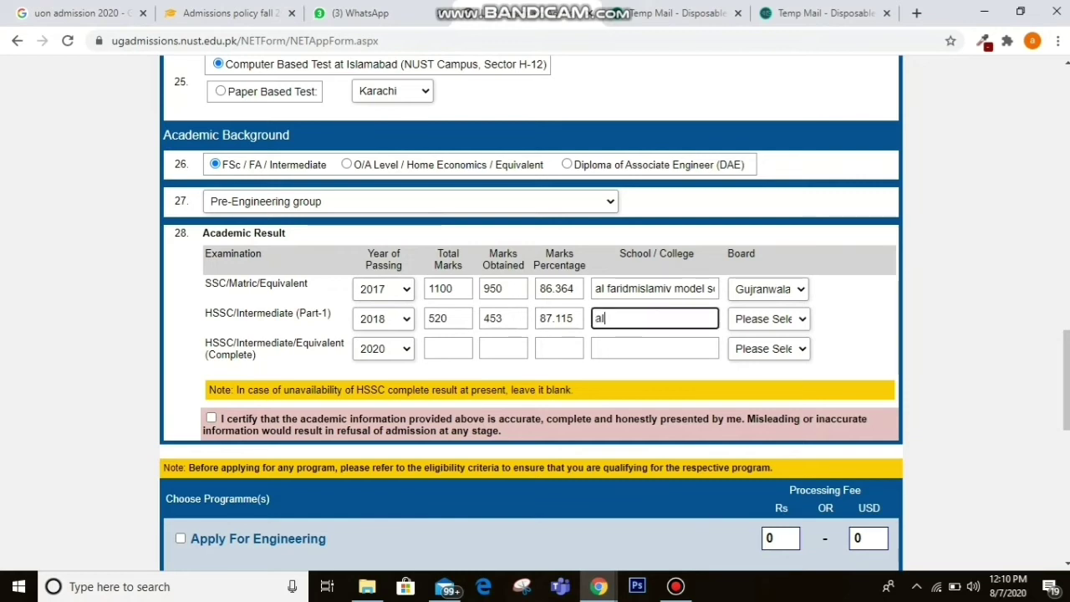
type(" farid islam")
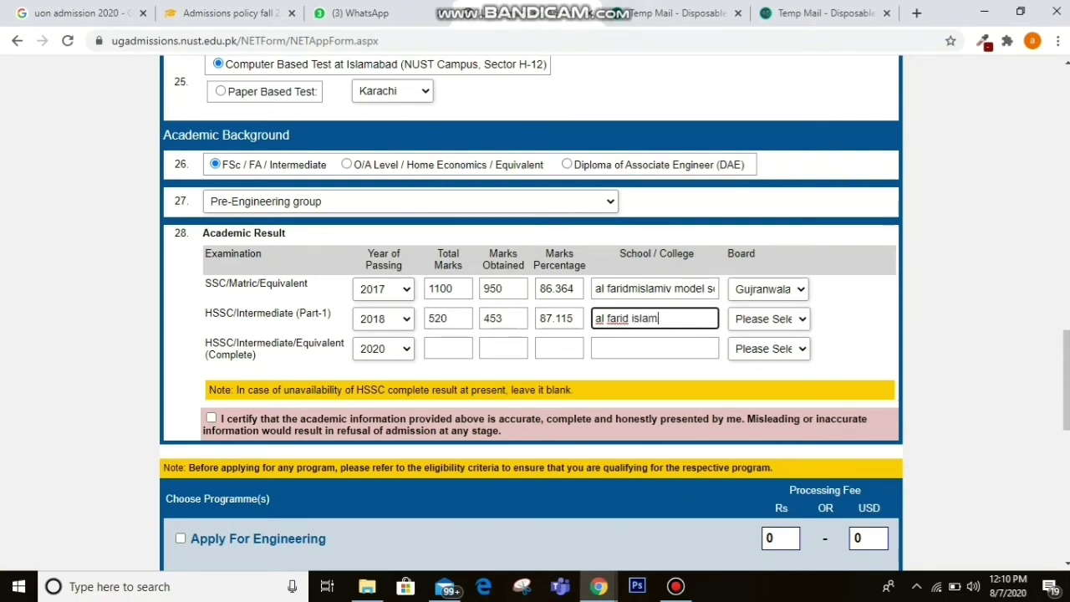
type("ic")
left_click(769, 319)
key("g")
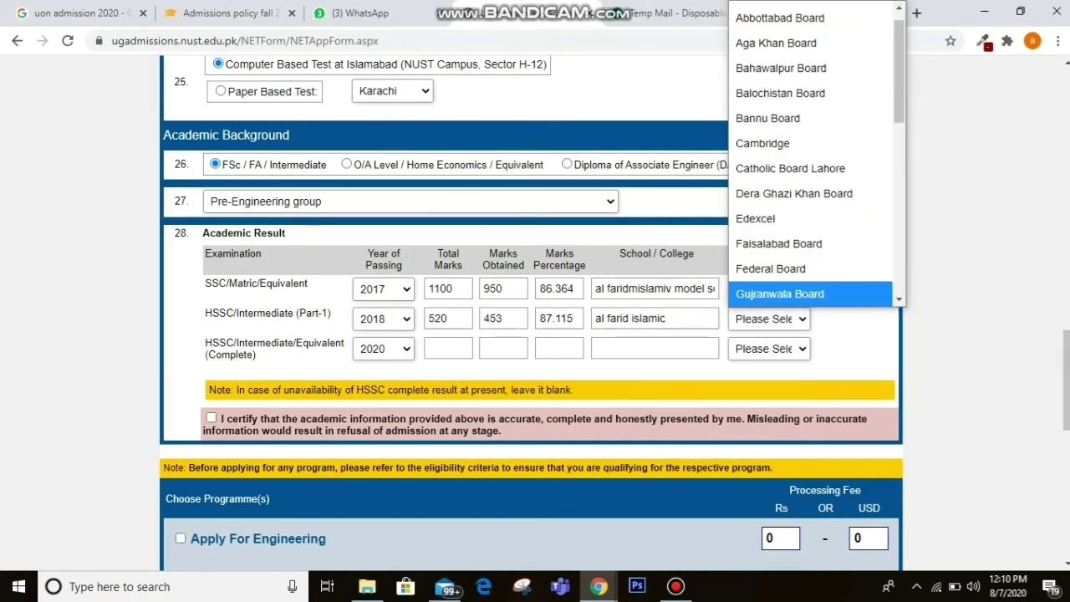
key("Return")
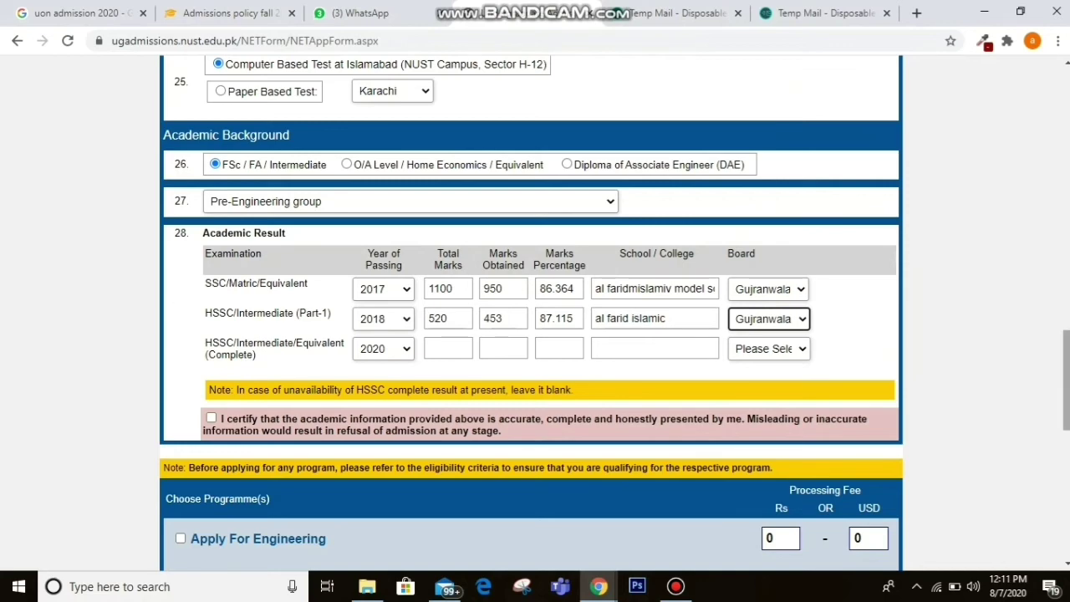
scroll(531, 310, "down", 3)
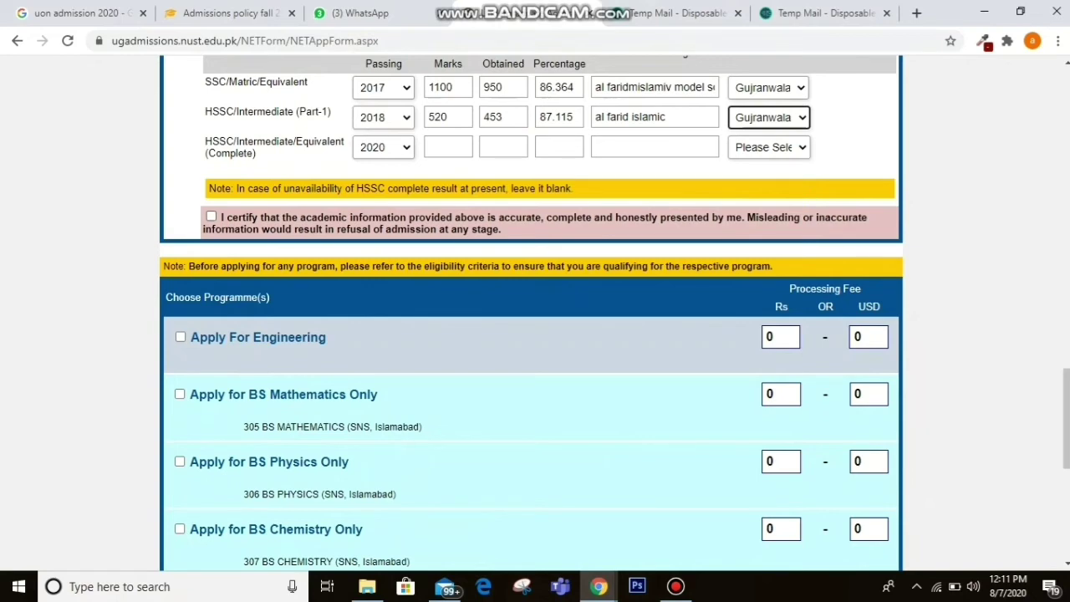
Tick the academic information certification and check Apply For Engineering.
left_click(212, 217)
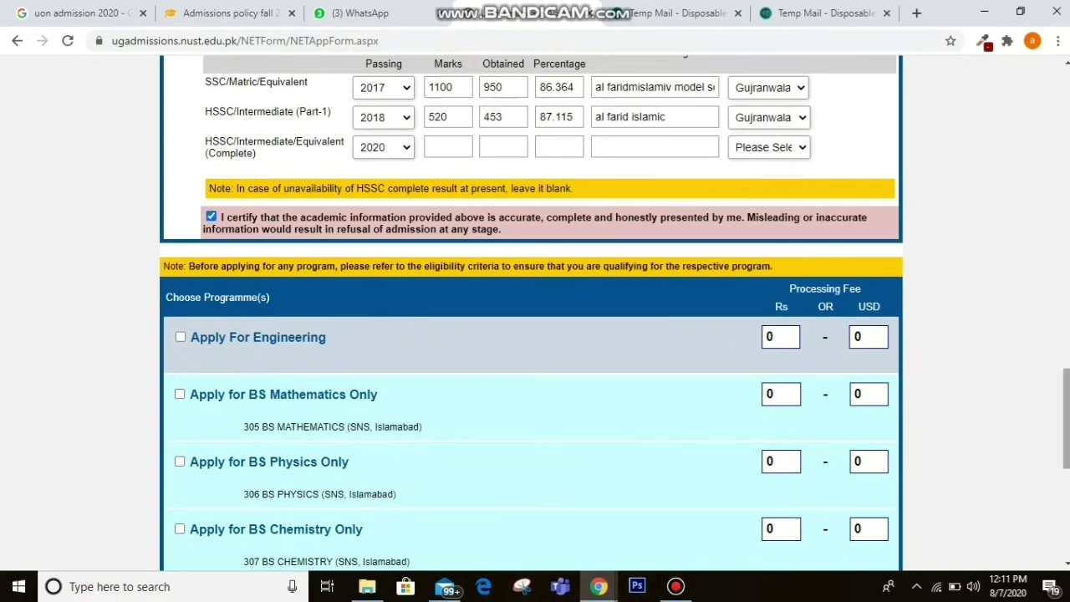
scroll(531, 314, "down", 3)
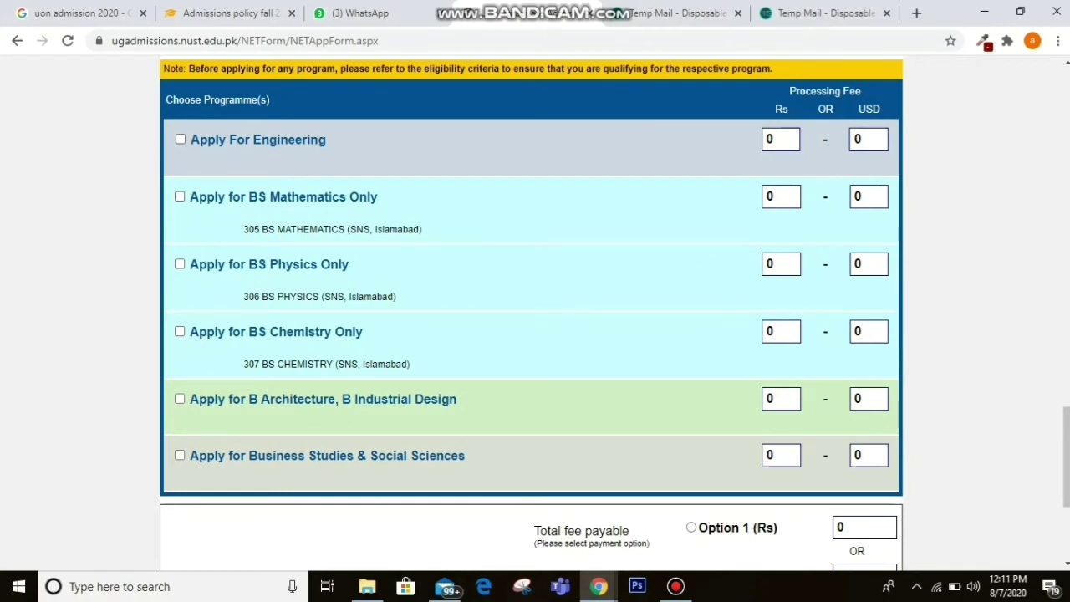
left_click(180, 139)
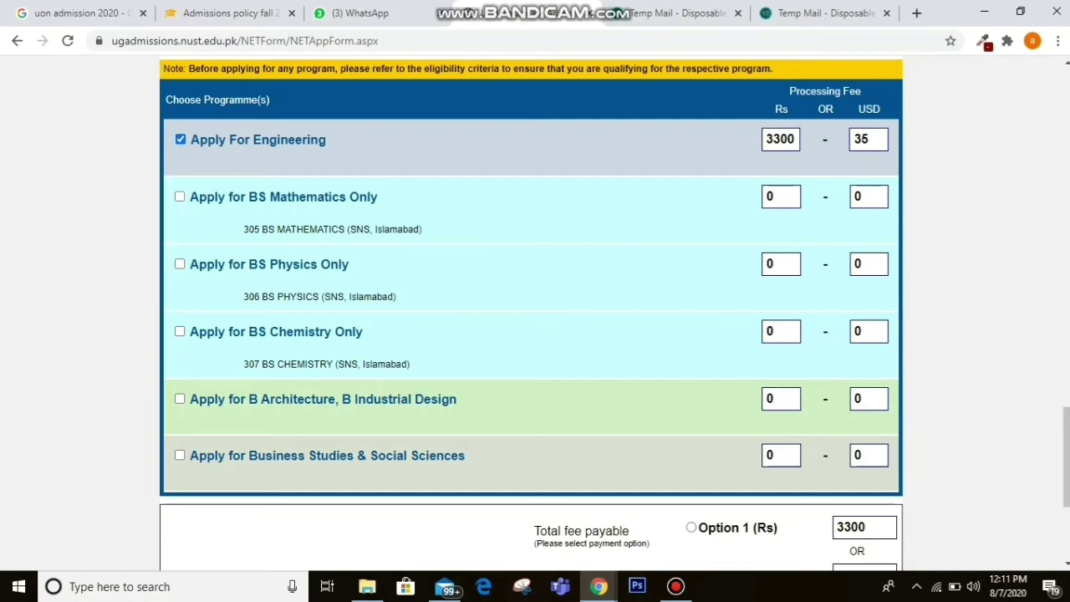
Set preferences to 991 Chemical, 202 Computer Software and 604 Electrical Engineering.
left_click(180, 196)
left_click(180, 197)
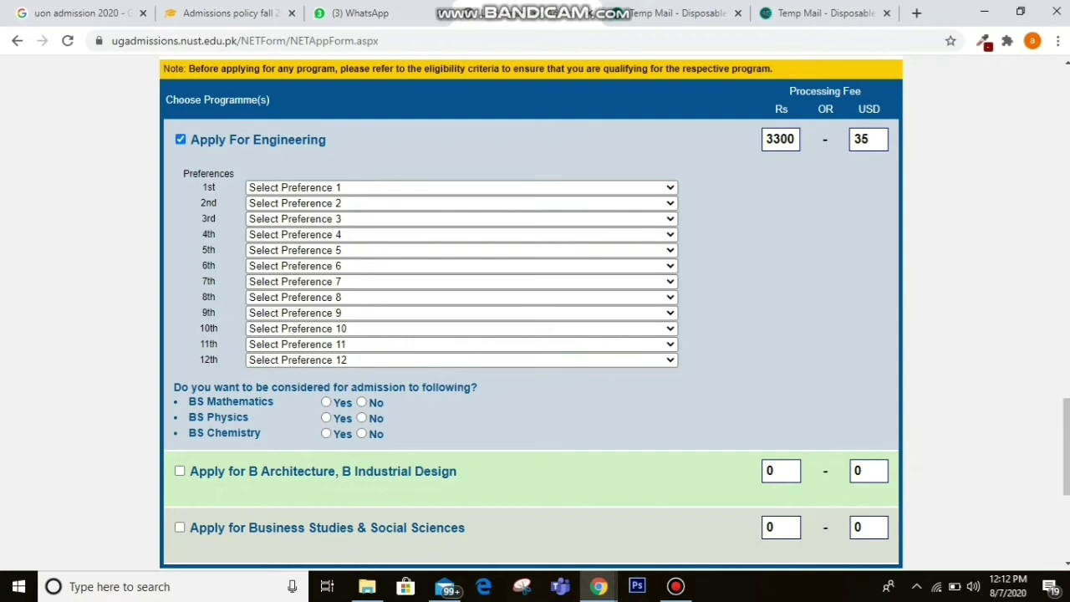
left_click(461, 189)
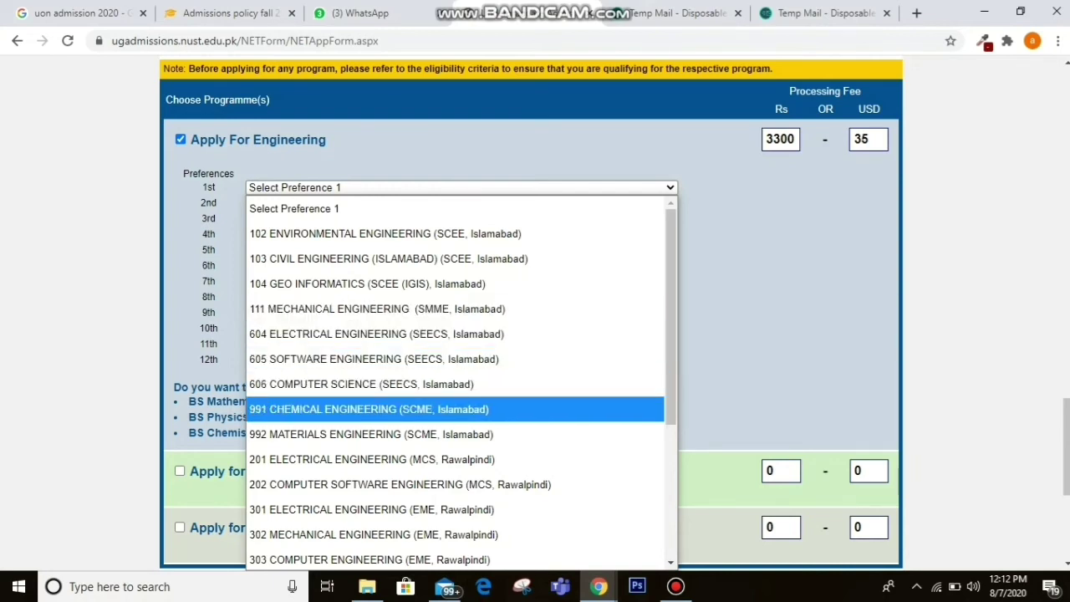
key("Return")
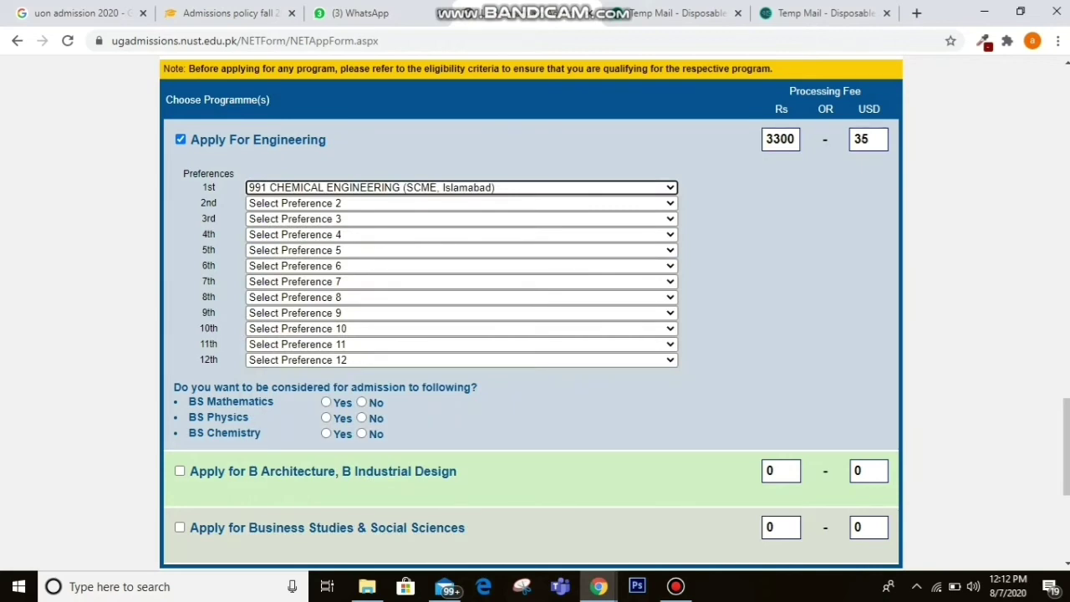
key("Tab")
key("alt+Down")
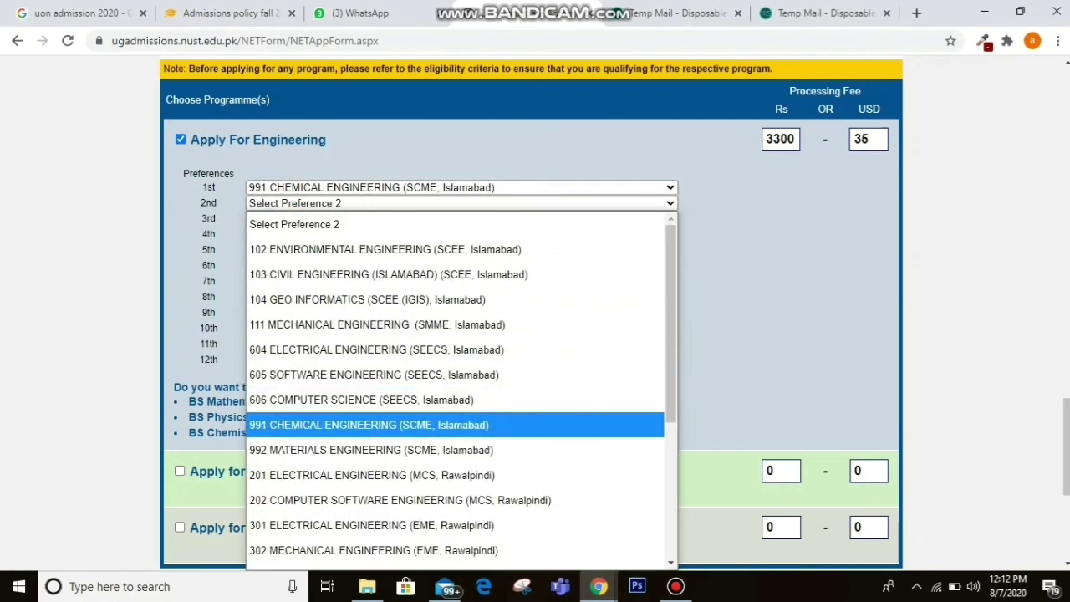
key("Down")
key("Down")
key("Down")
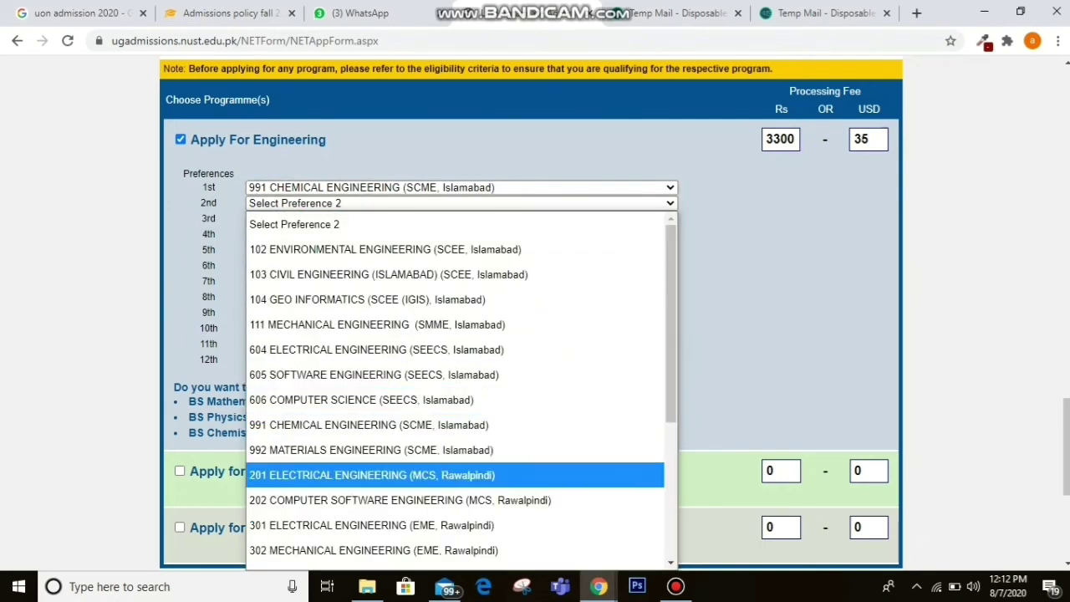
key("Return")
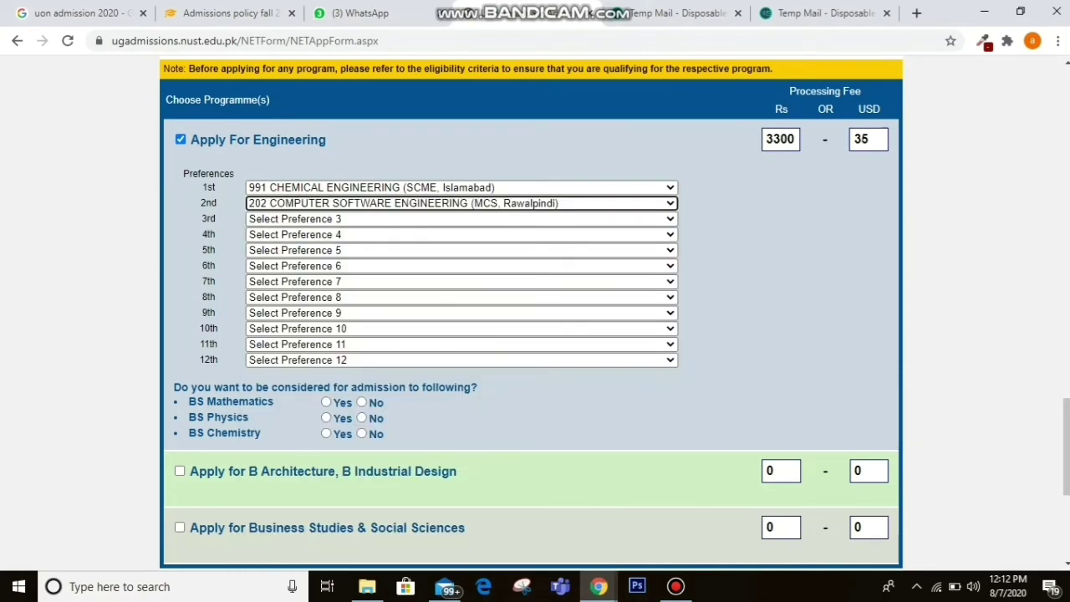
key("Tab")
key("alt+Down")
key("Down")
key("Down")
key("Down")
key("Down")
key("Down")
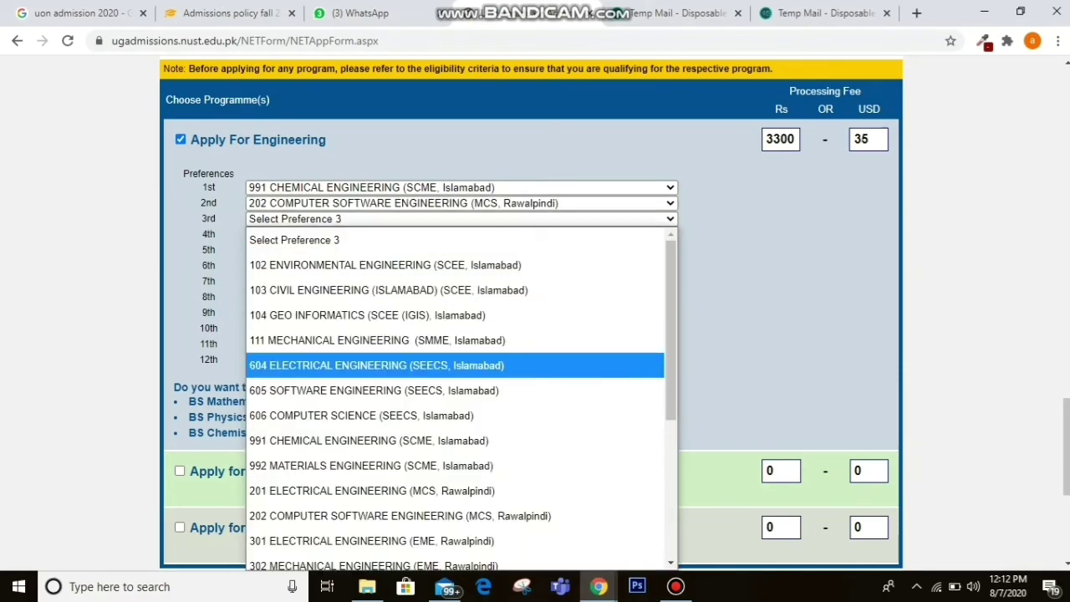
key("Return")
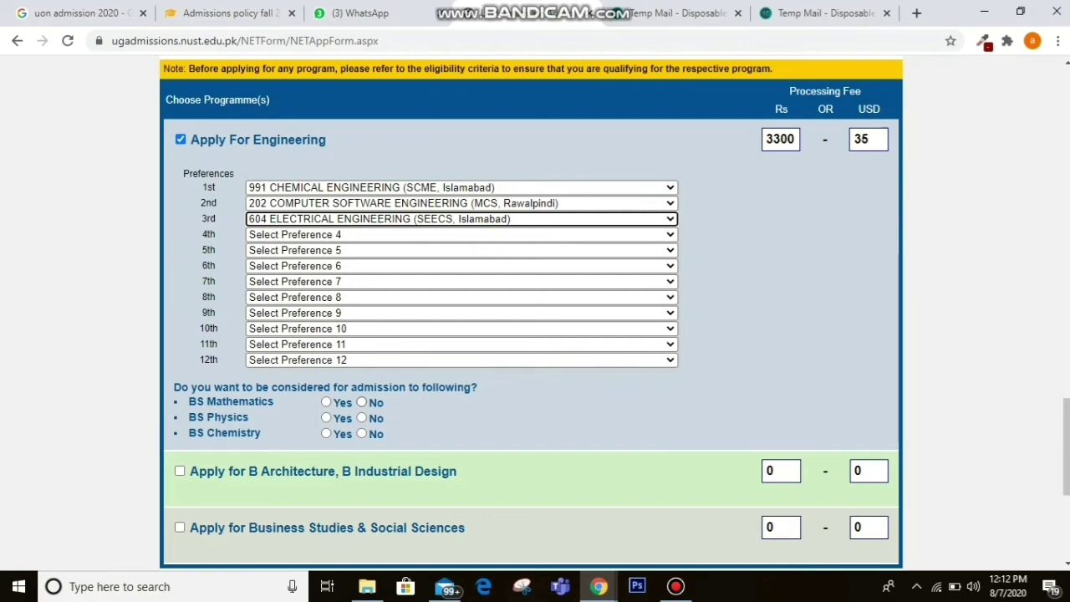
Answer No to consideration for BS Mathematics, Physics and Chemistry.
left_click(361, 402)
left_click(361, 418)
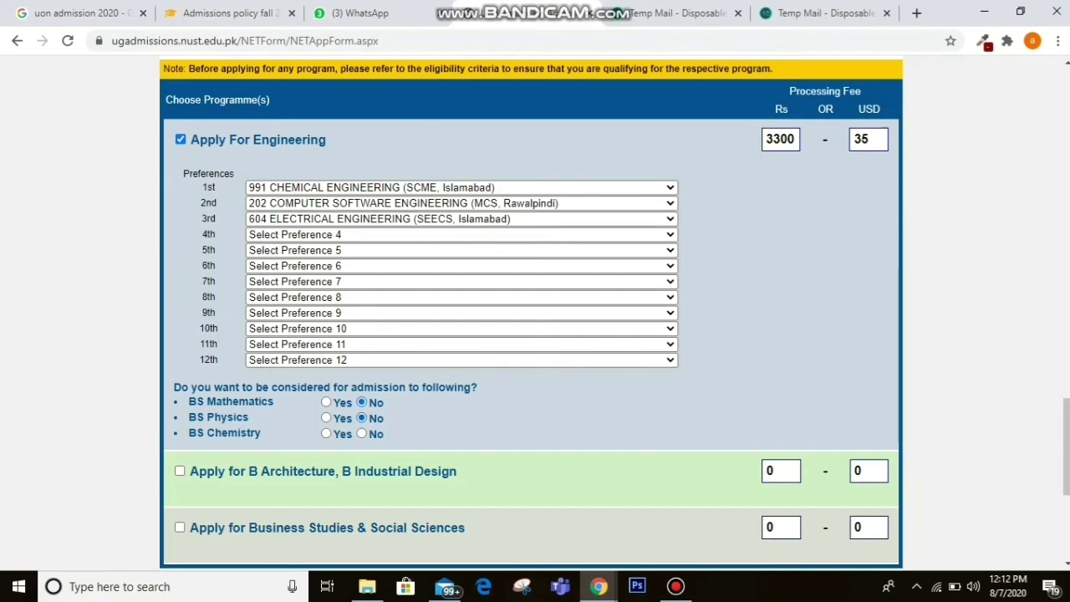
left_click(361, 433)
scroll(535, 315, "down", 3)
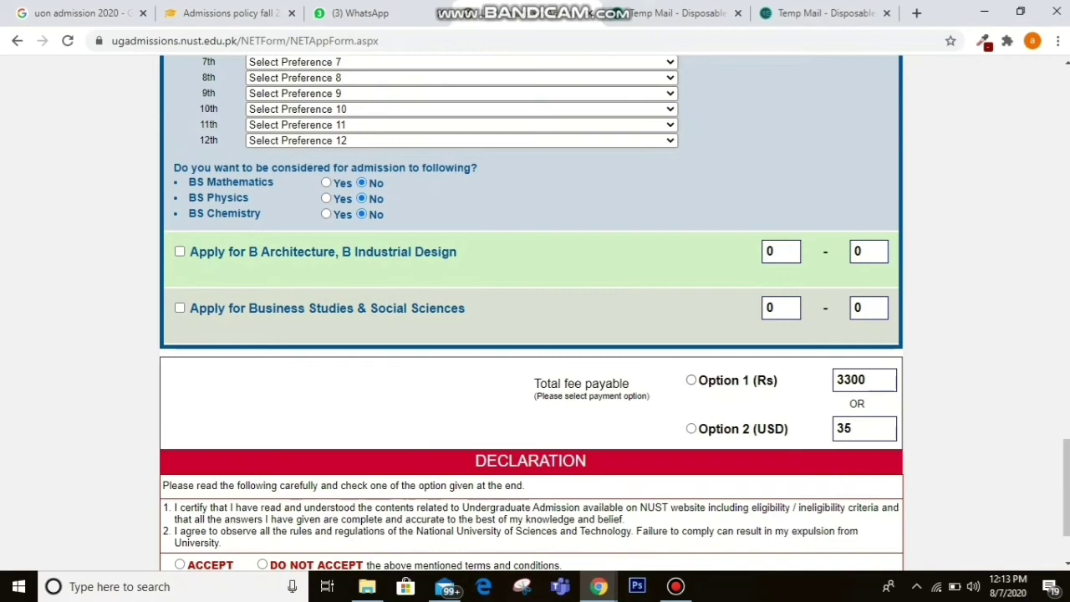
Choose Option 1 (Rs) payment, accept the declaration and save the form.
left_click(690, 379)
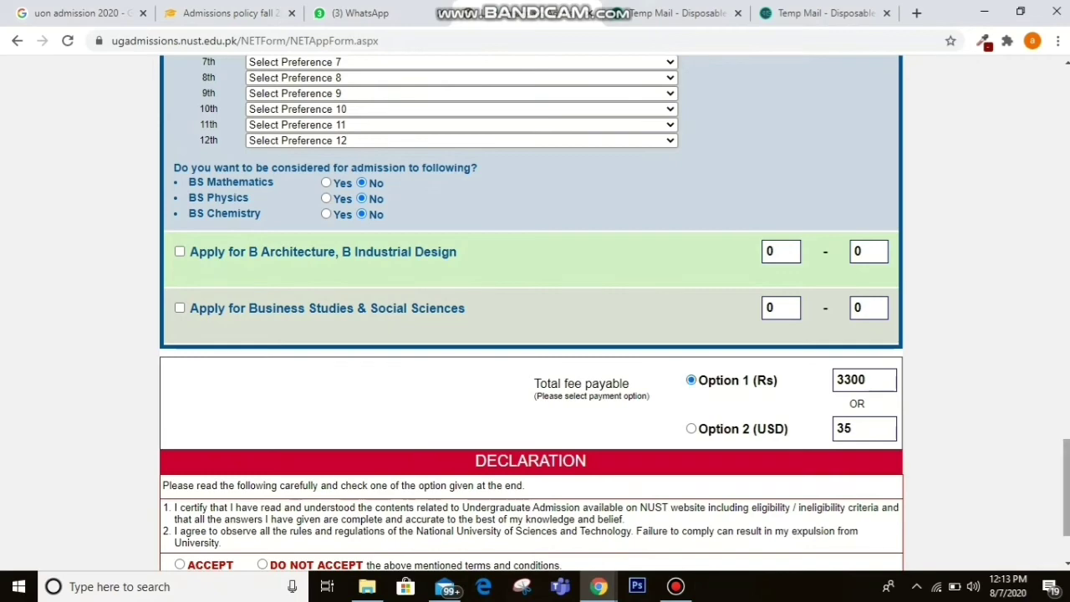
scroll(530, 314, "down", 3)
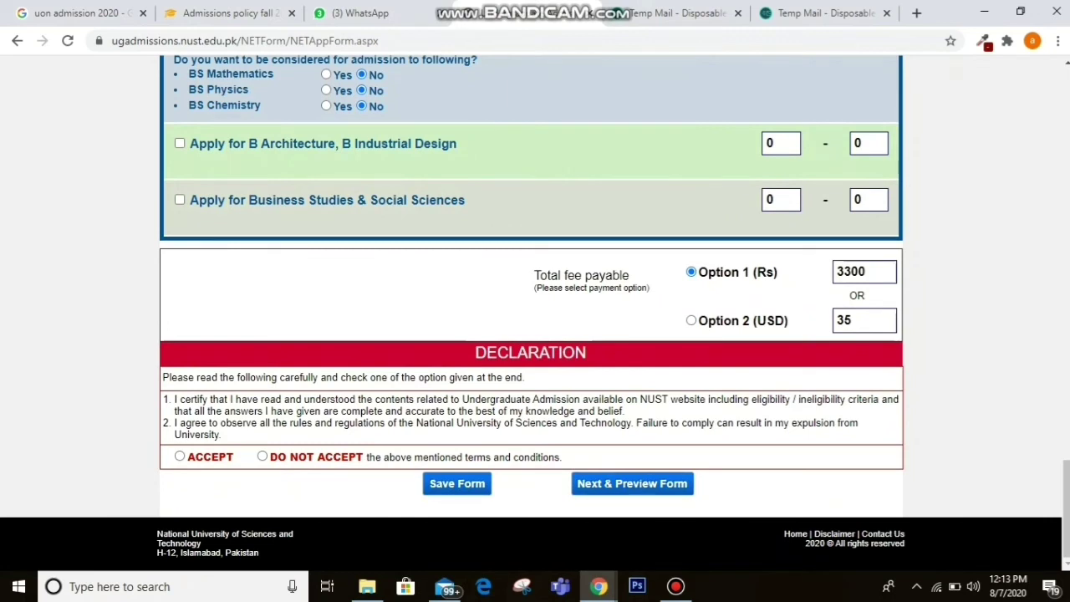
left_click(180, 457)
left_click(458, 484)
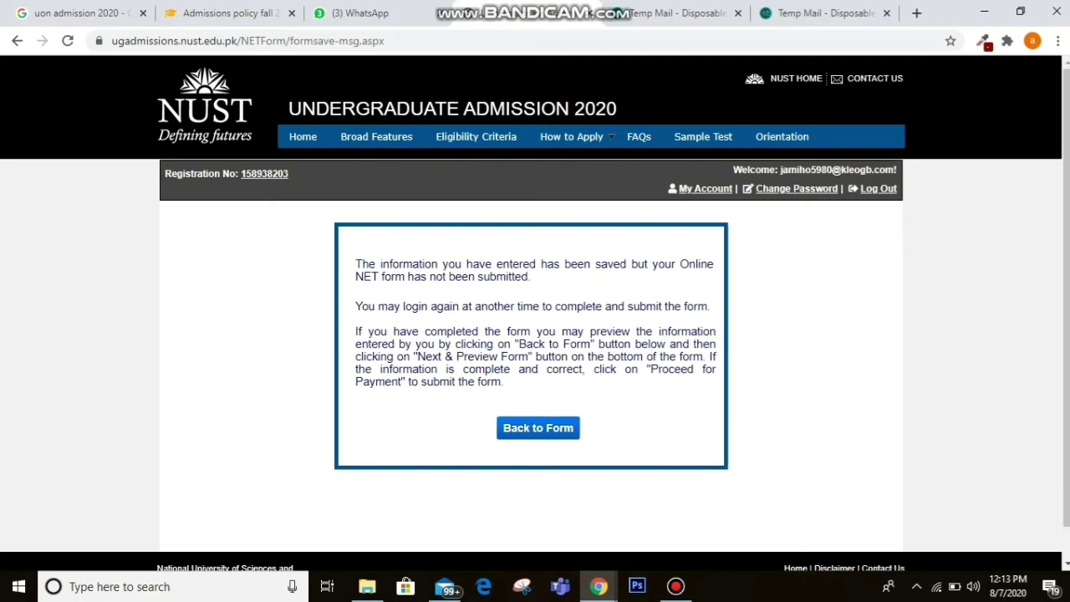
Use Back to Form to reopen the NET application form.
left_click(538, 428)
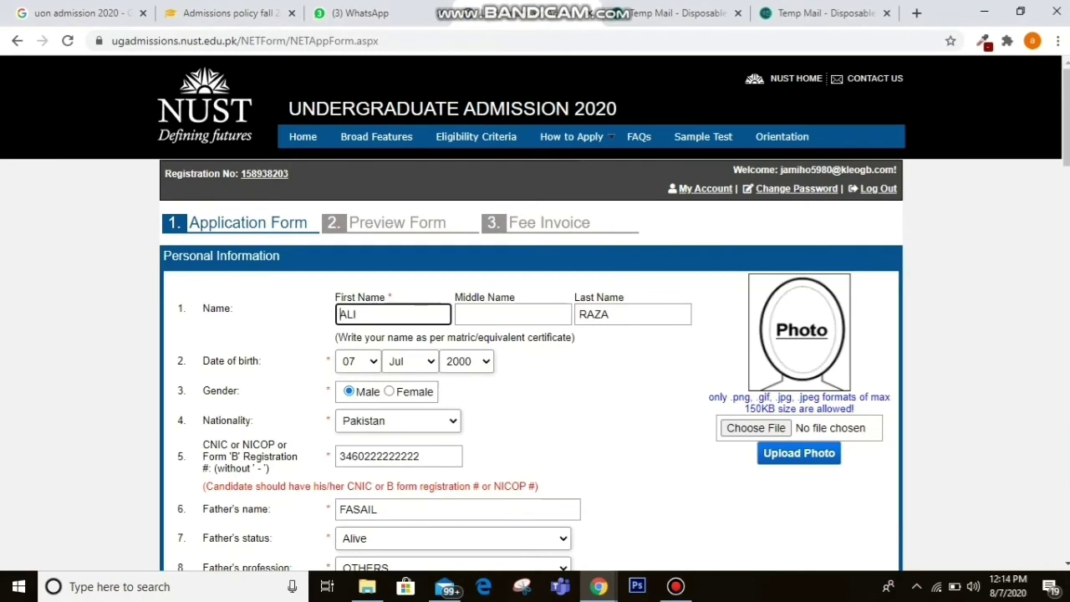
Pick the first image file in the file dialog as the applicant's photo.
left_click(756, 427)
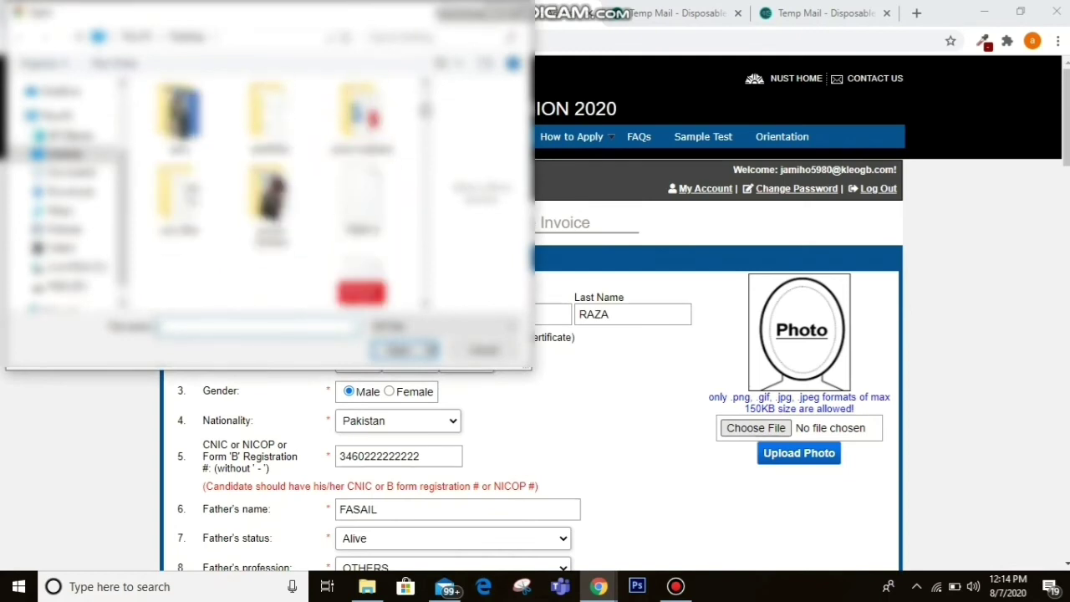
scroll(268, 192, "down", 5)
left_click(179, 126)
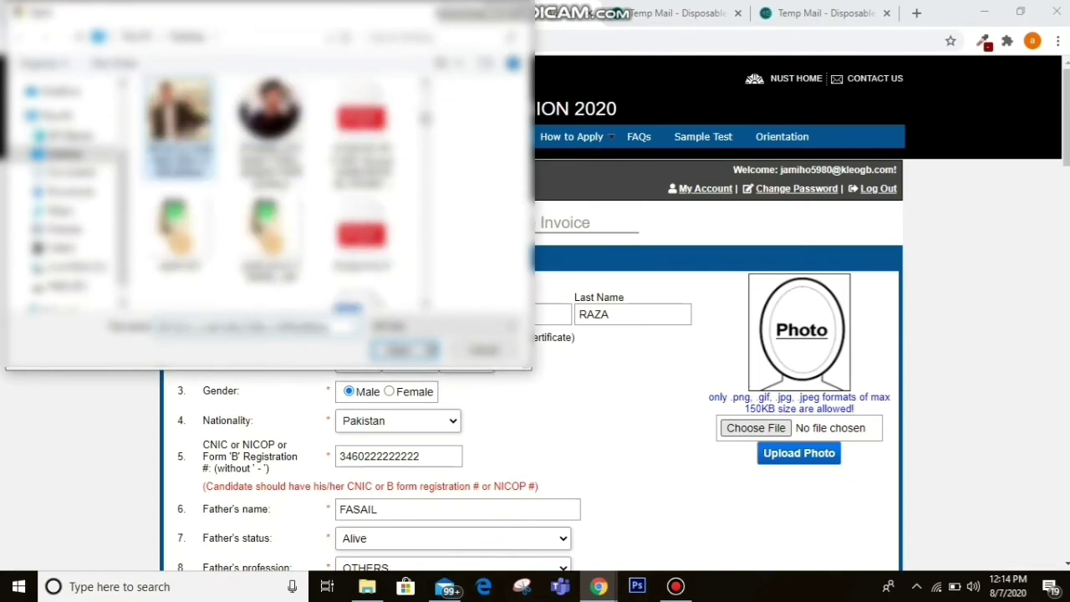
left_click(399, 350)
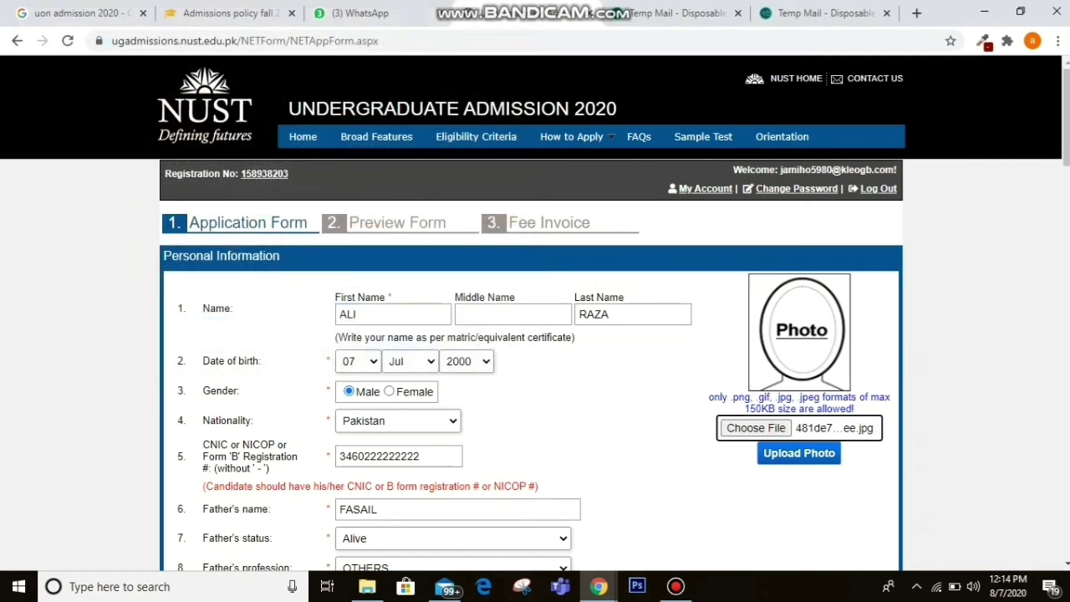
Upload the chosen photo to the application form and scroll down to the preview.
key("Tab")
key("Return")
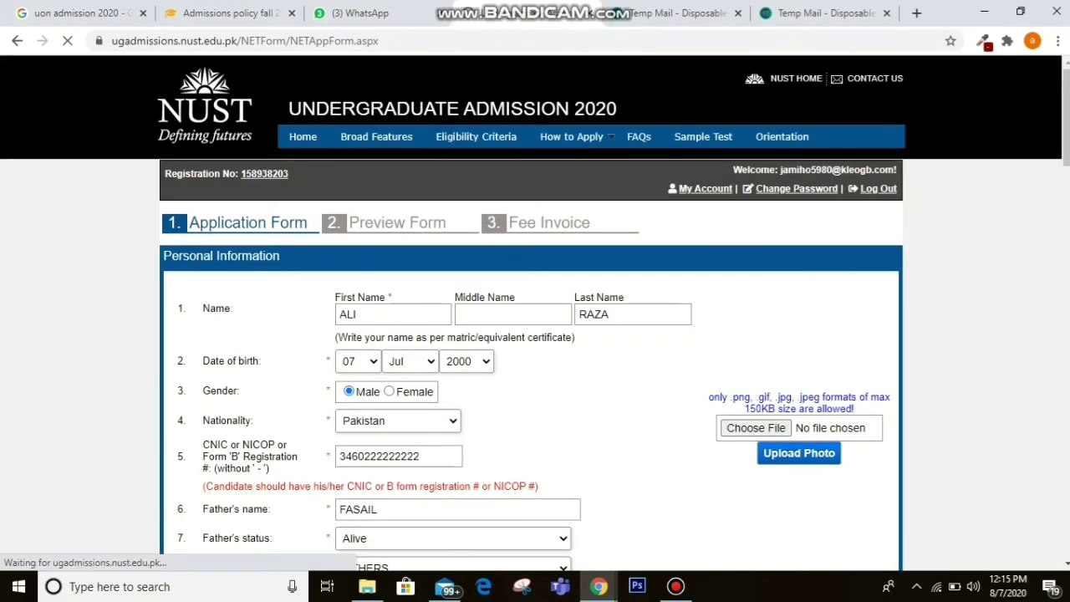
scroll(535, 334, "down", 1)
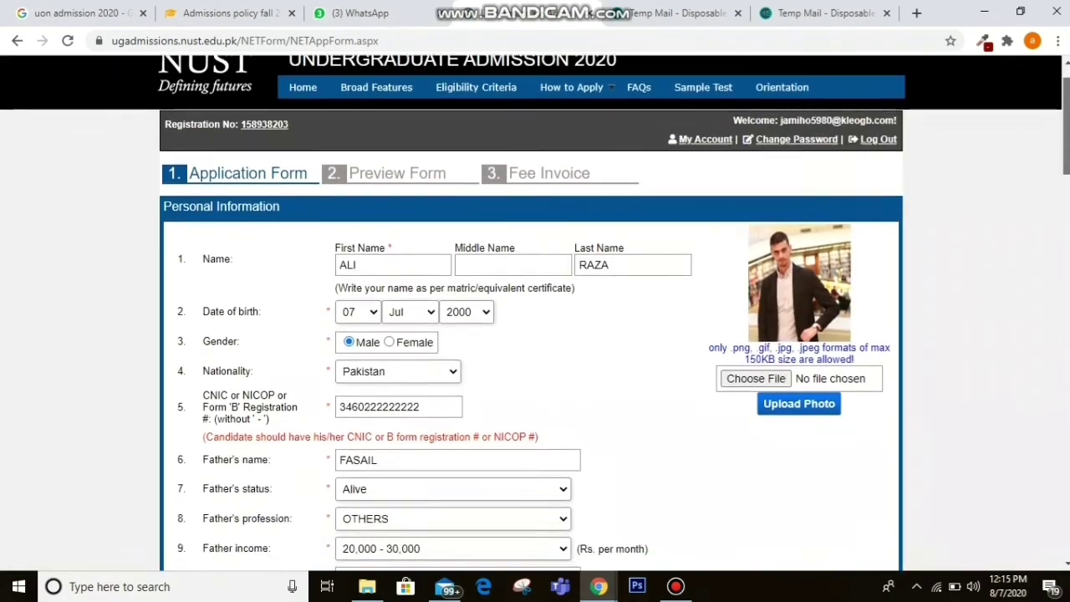
scroll(535, 335, "down", 3)
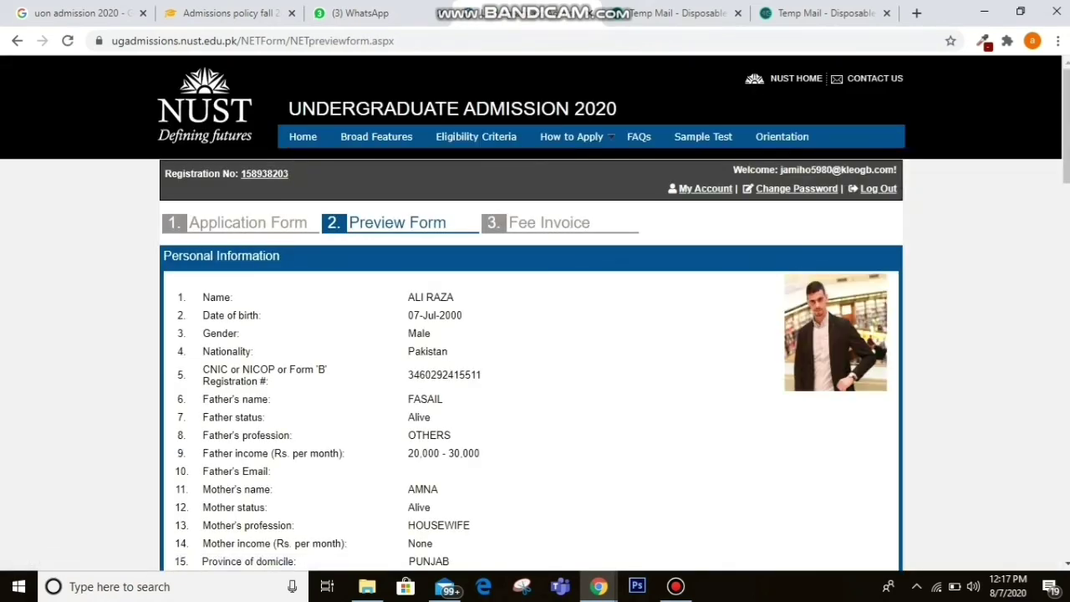
Read through the previewed form down to the declaration, then choose Proceed for Payment.
scroll(535, 334, "down", 3)
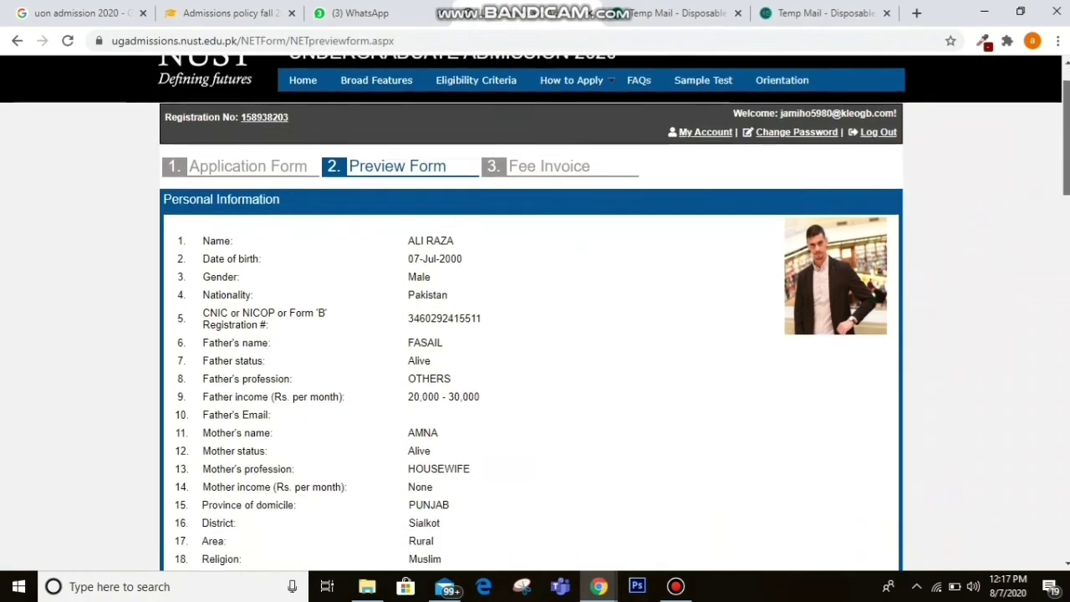
scroll(535, 335, "down", 1)
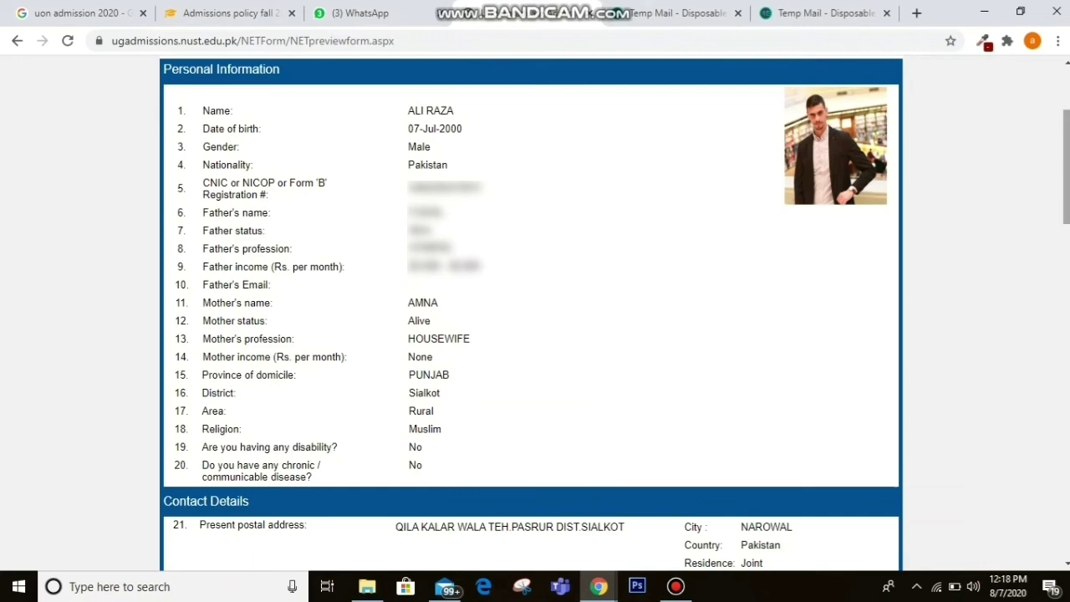
scroll(531, 310, "down", 4)
scroll(531, 314, "down", 1)
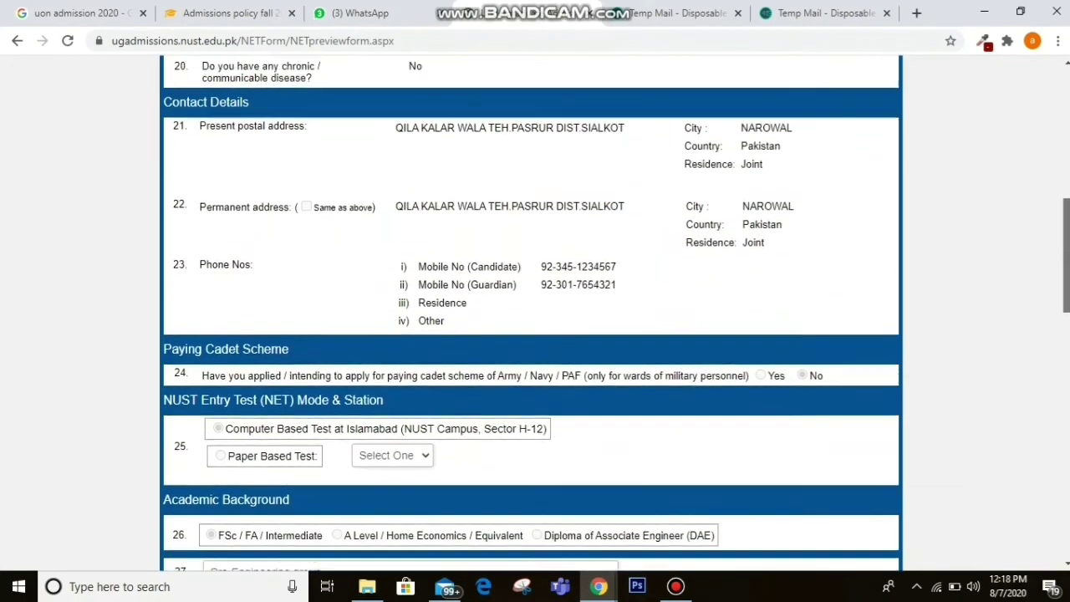
scroll(531, 313, "up", 3)
scroll(531, 313, "down", 2)
scroll(531, 313, "down", 3)
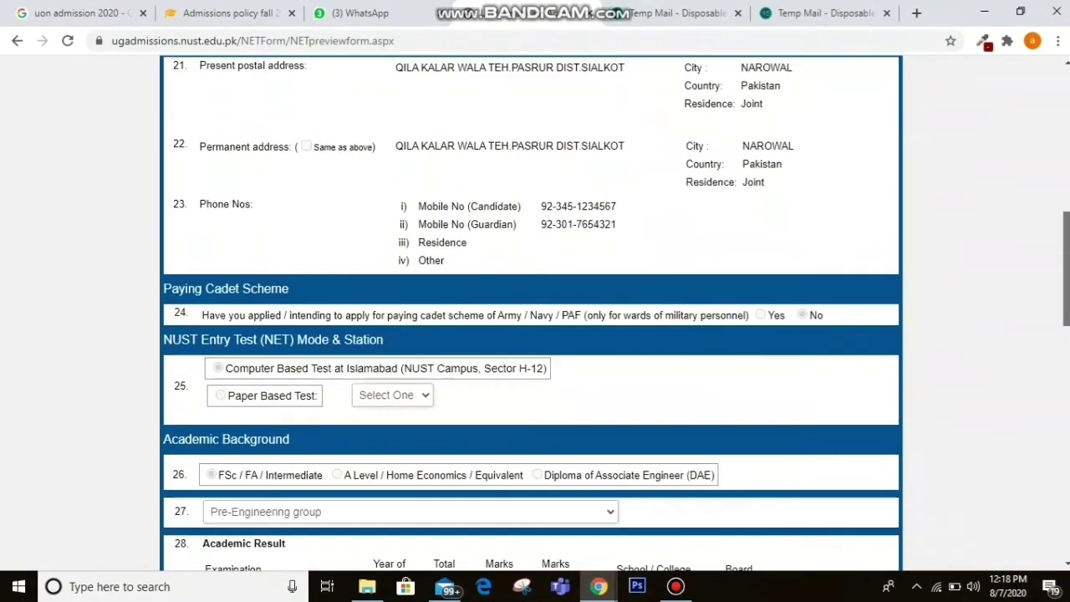
scroll(531, 313, "down", 4)
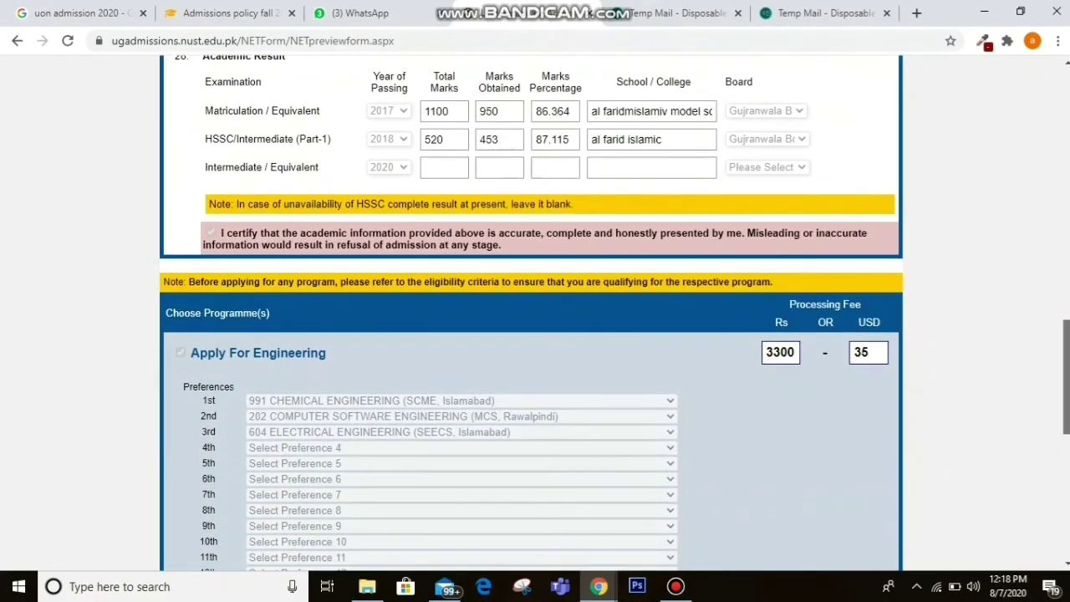
scroll(531, 314, "down", 6)
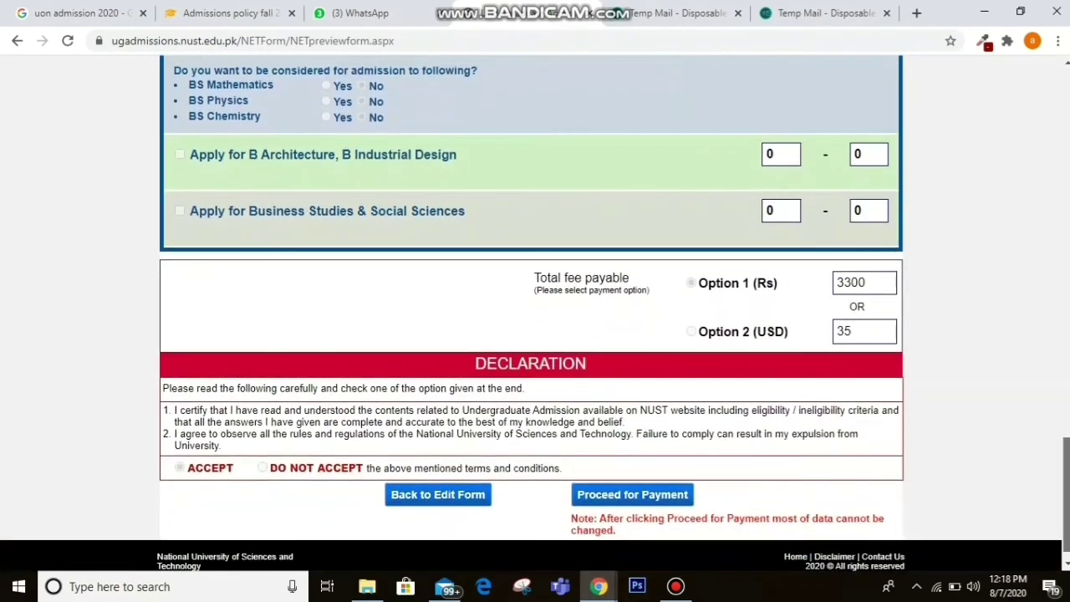
scroll(531, 313, "down", 1)
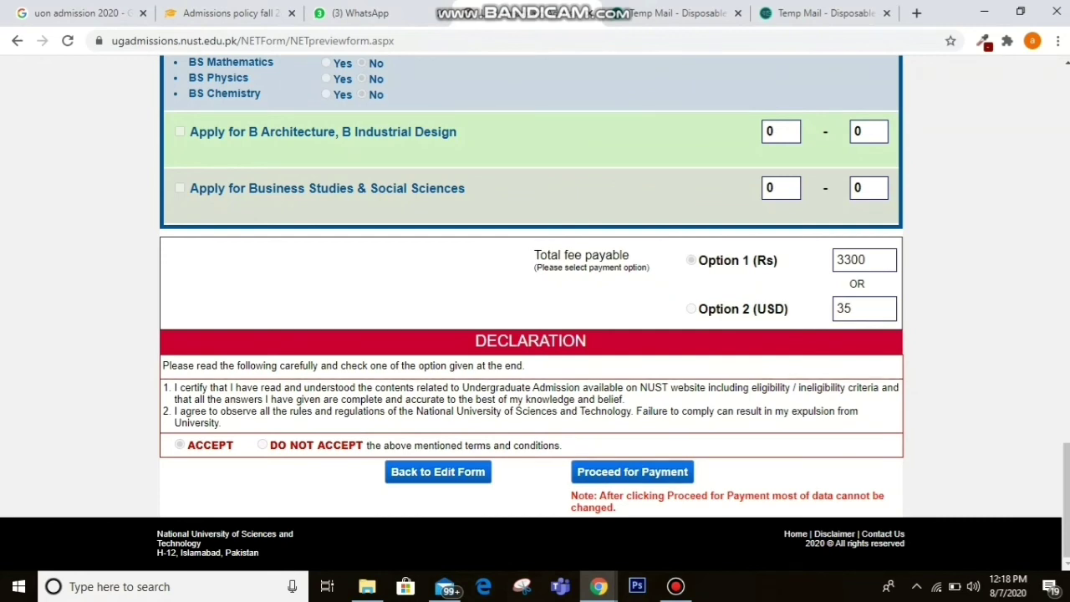
left_click(632, 471)
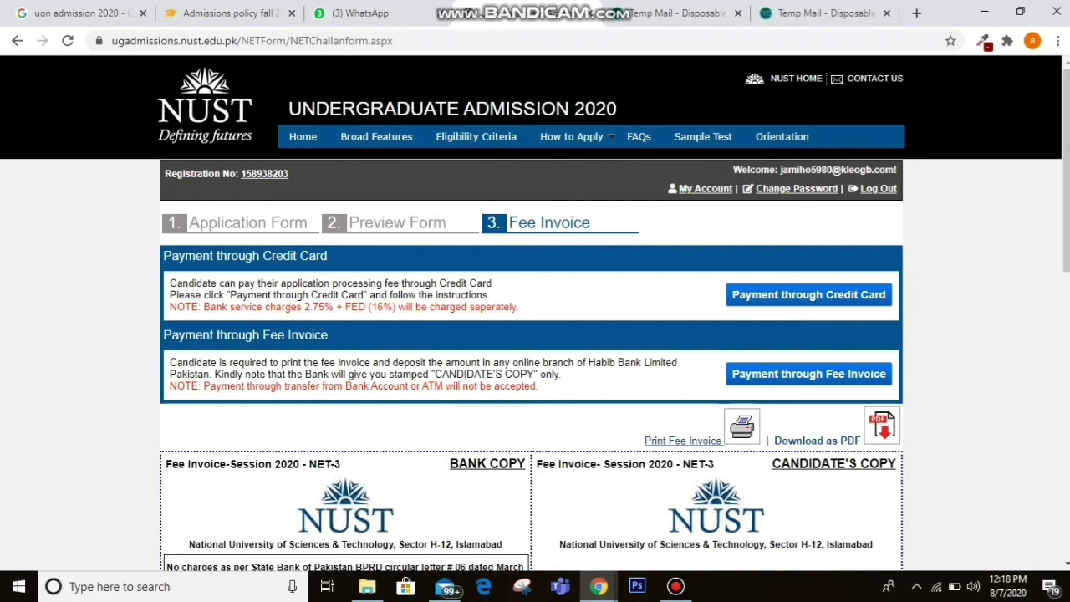
scroll(535, 313, "down", 3)
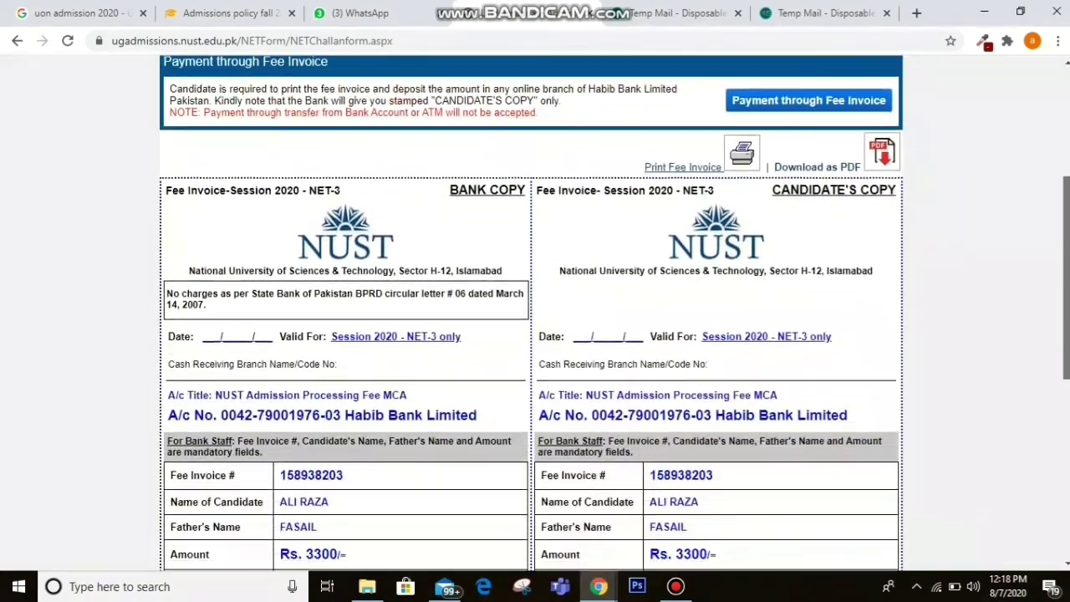
scroll(535, 313, "down", 1)
scroll(535, 313, "down", 3)
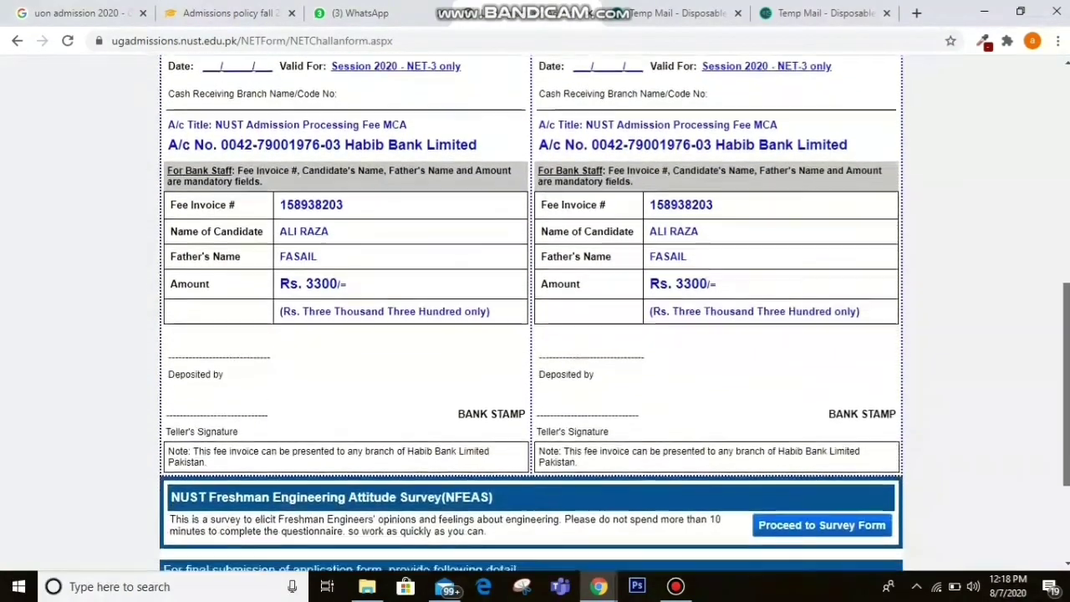
scroll(535, 313, "down", 1)
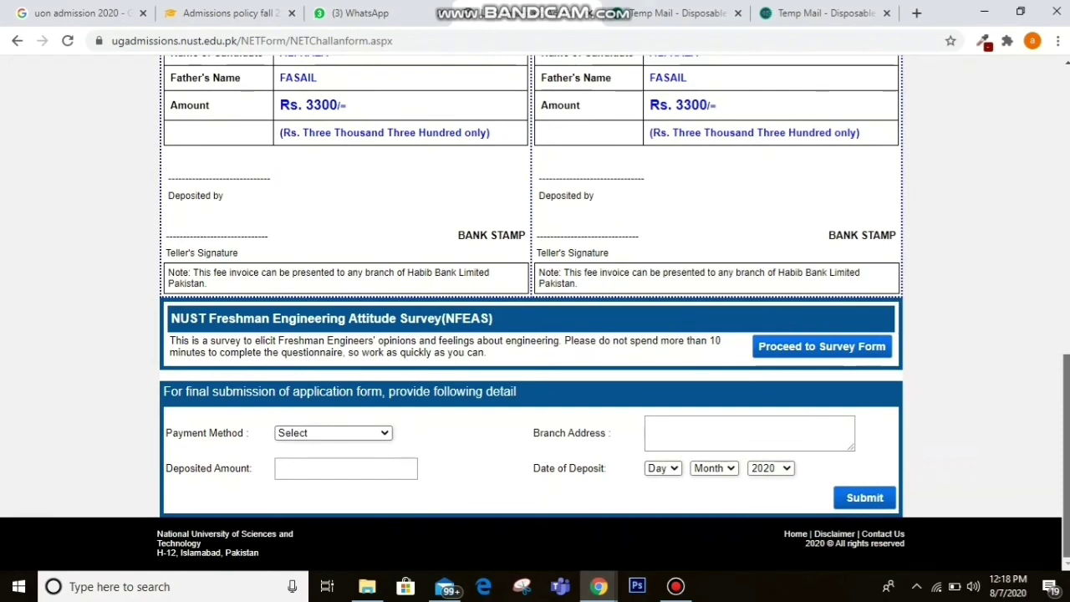
scroll(535, 313, "up", 3)
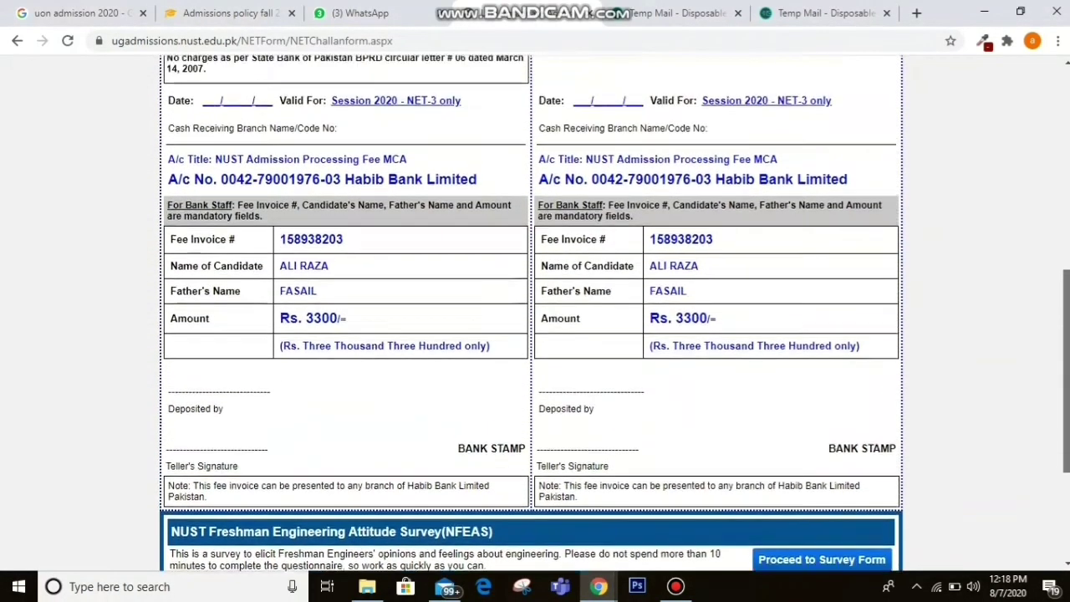
scroll(535, 313, "up", 1)
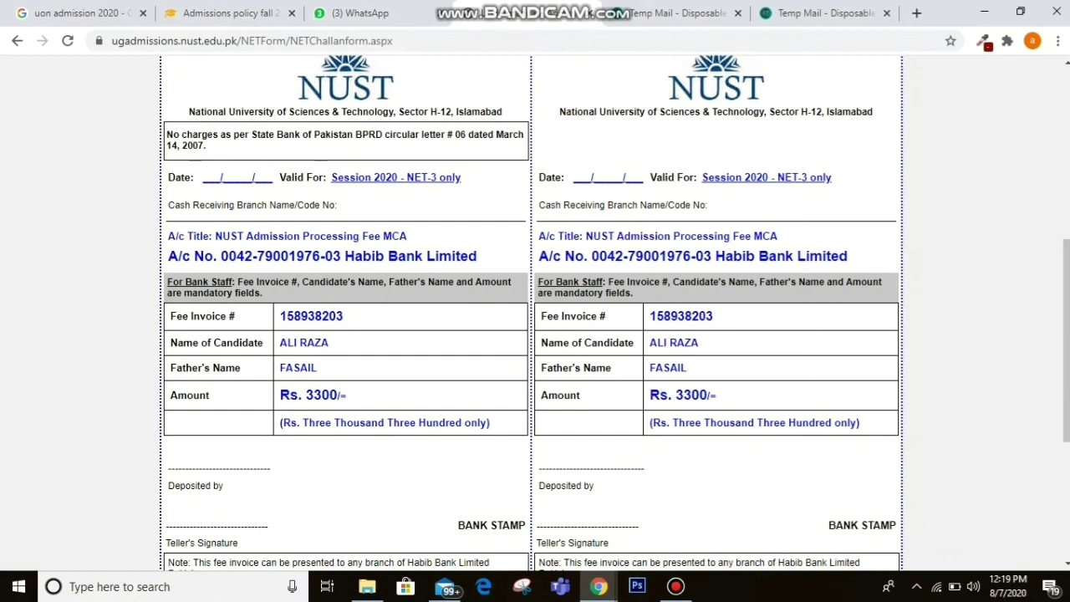
scroll(535, 313, "up", 3)
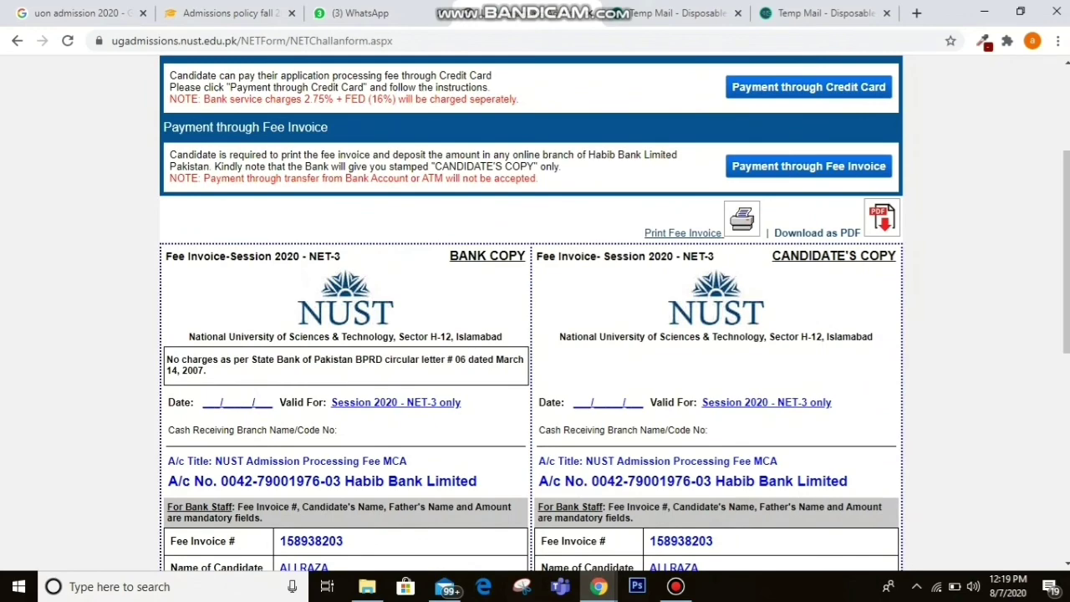
scroll(535, 313, "down", 6)
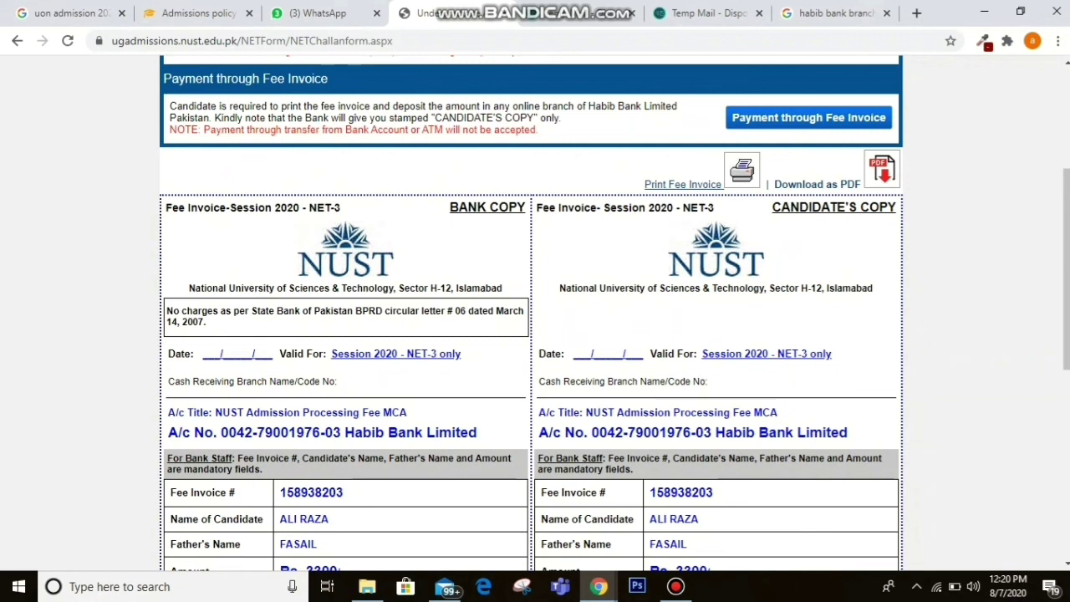
key("F5")
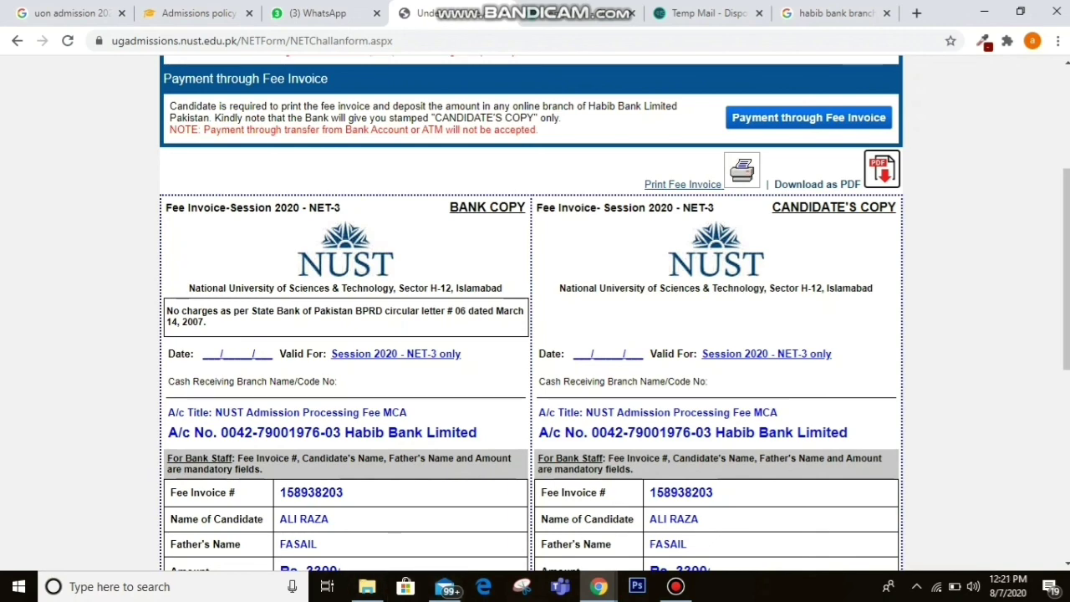
Download the NET-3 fee invoice as FeeInvoice.pdf, check it in Edge, then minimize Edge.
left_click(483, 586)
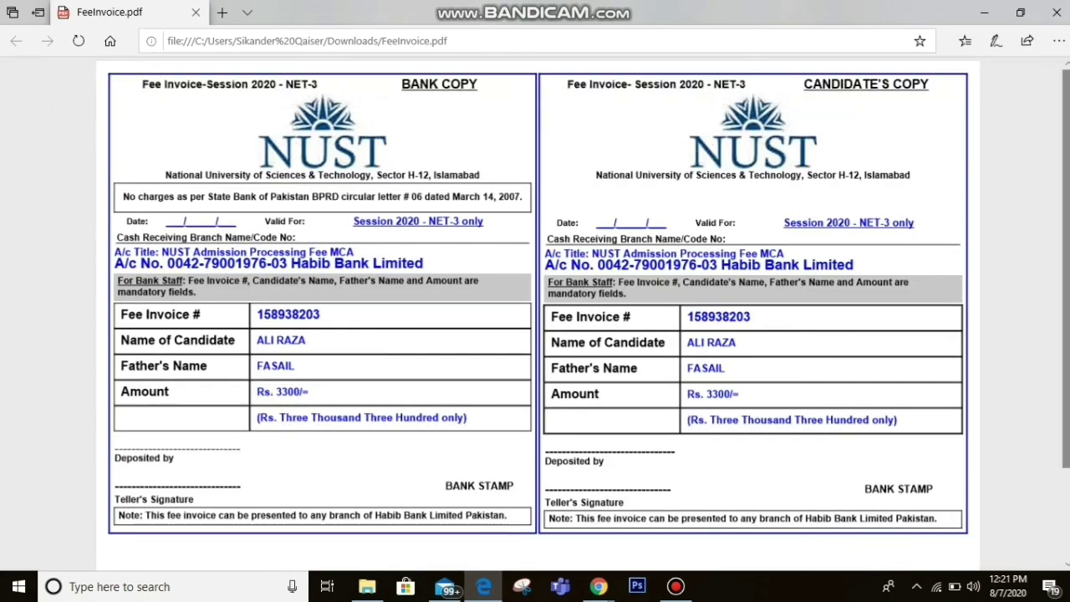
scroll(535, 310, "down", 2)
scroll(535, 309, "up", 2)
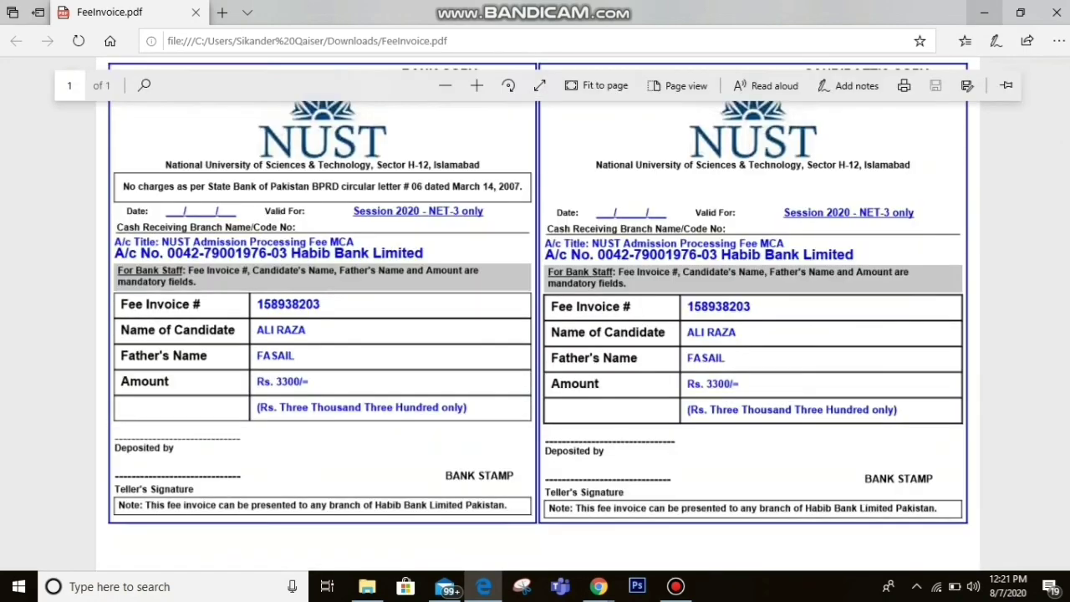
left_click(984, 12)
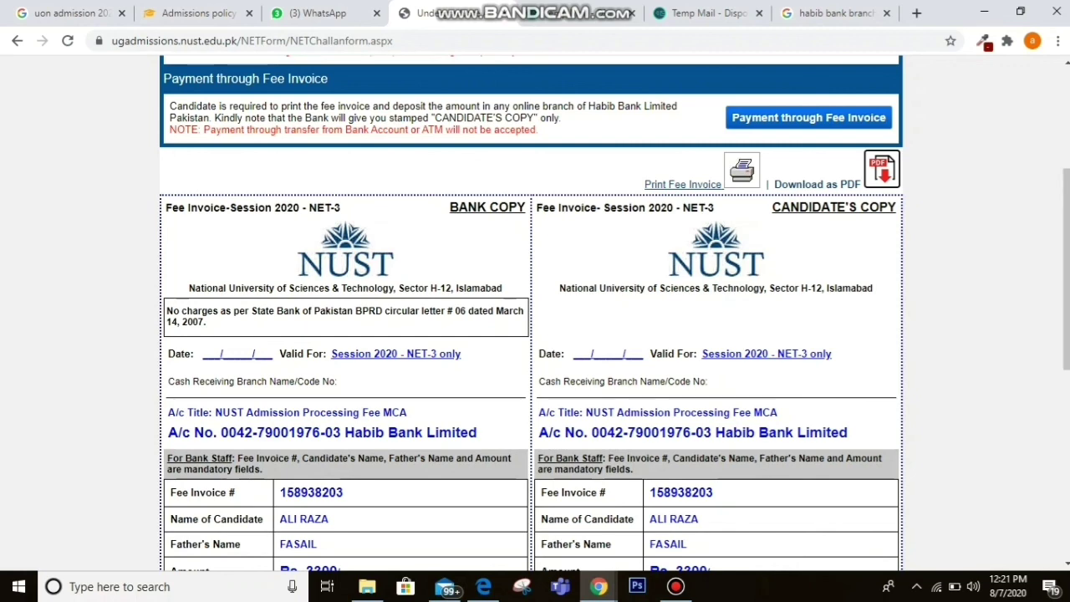
Delete the Branch Address entry in the final submission form and return to the page top.
scroll(535, 318, "down", 6)
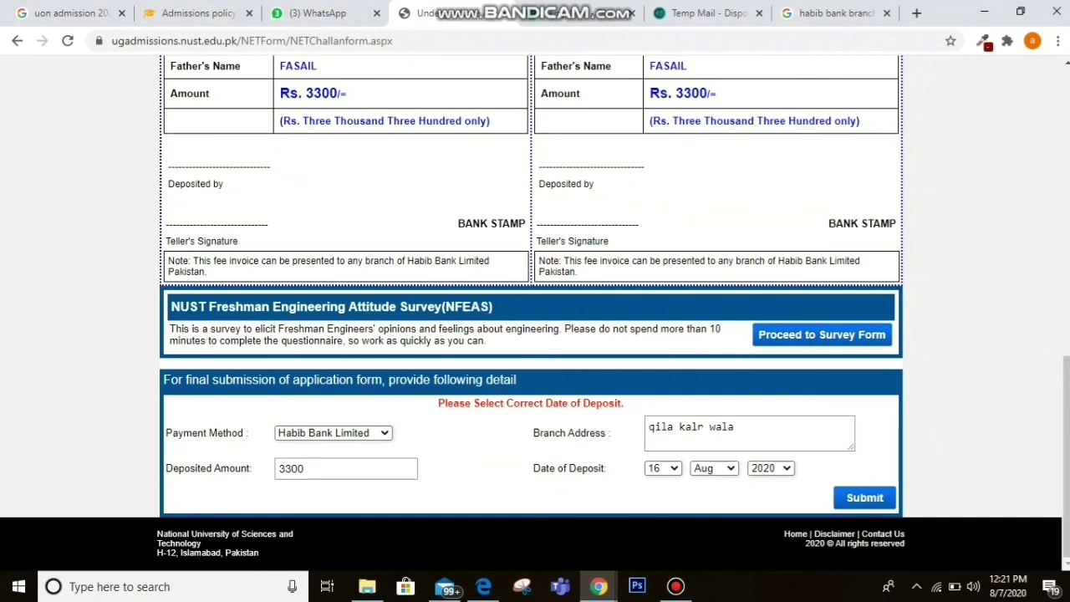
left_click(735, 427)
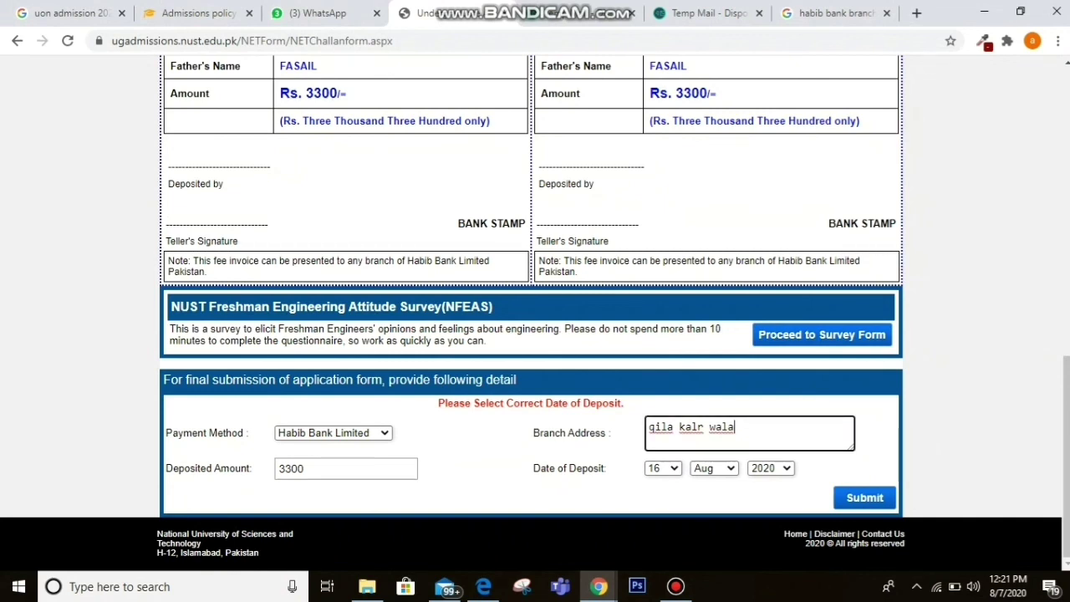
key("BackSpace")
key("BackSpace")
key("BackSpace")
key("BackSpace")
key("BackSpace")
key("BackSpace")
key("BackSpace")
key("BackSpace")
key("BackSpace")
key("BackSpace")
key("BackSpace")
key("BackSpace")
key("BackSpace")
key("BackSpace")
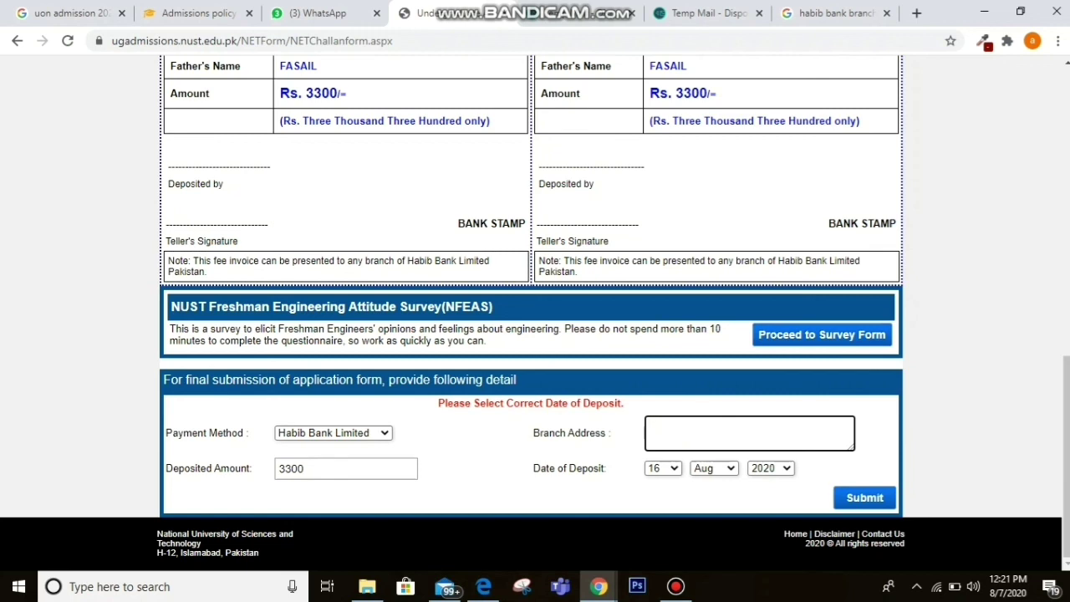
left_click_drag(1066, 457, 1065, 219)
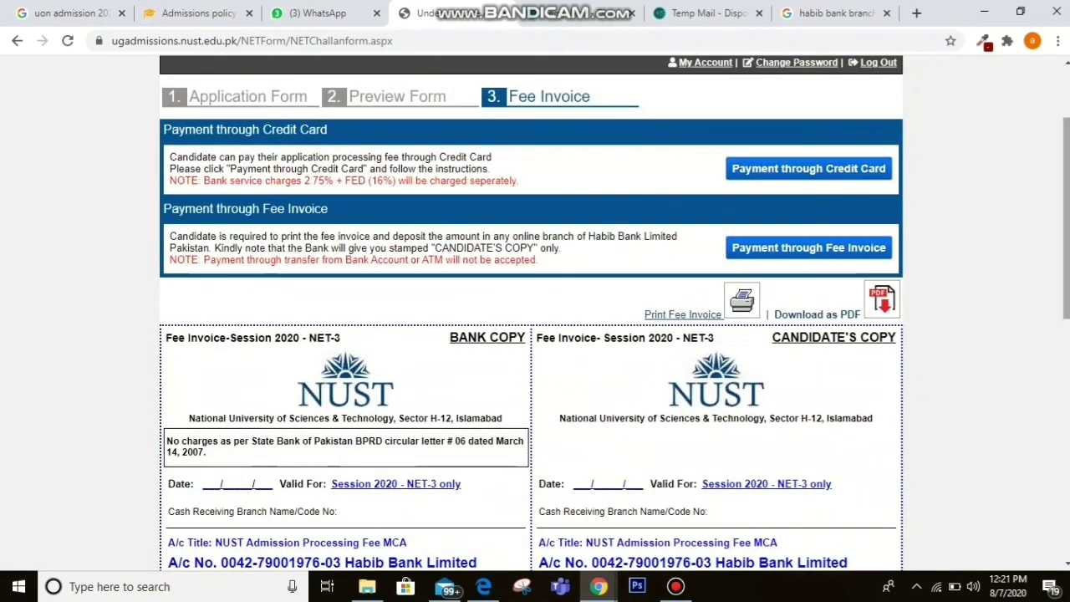